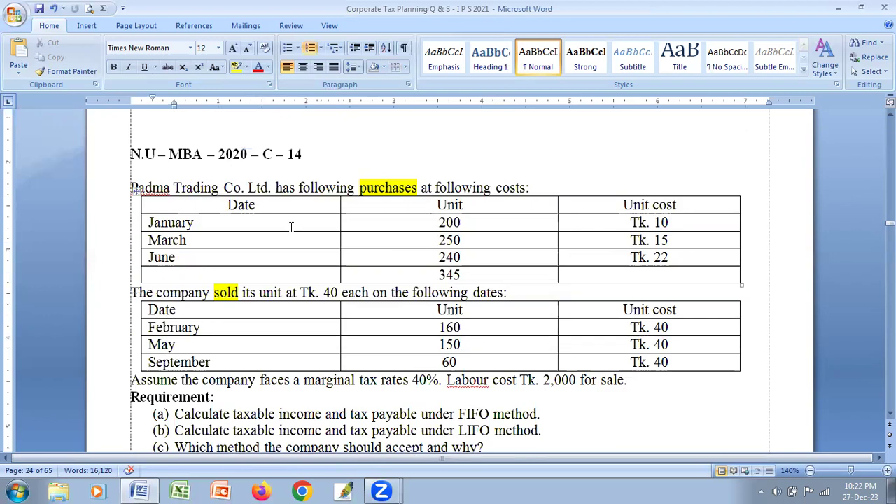
Step: Center the "Date" header of the sales table below the purchases table and save the document
{"action": "scroll", "coordinate": [305, 236], "scroll_direction": "up", "scroll_amount": 2}
{"action": "scroll", "coordinate": [281, 203], "scroll_direction": "down", "scroll_amount": 3}
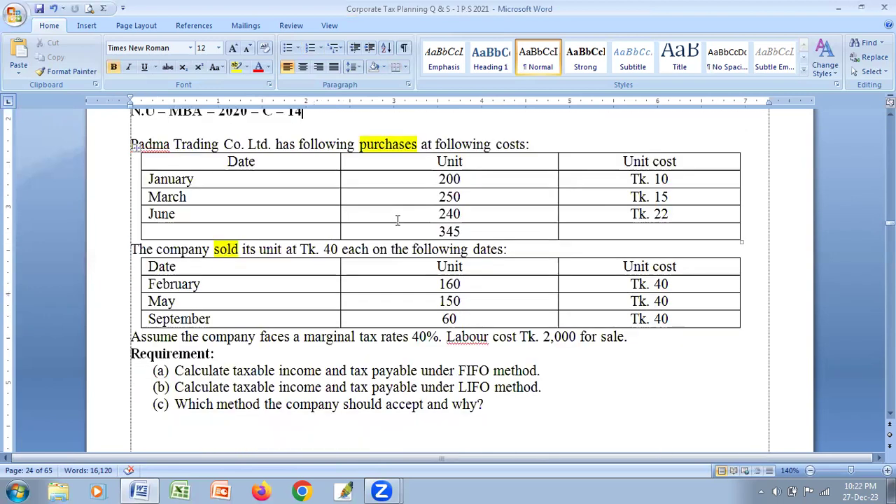
{"action": "left_click", "coordinate": [215, 267]}
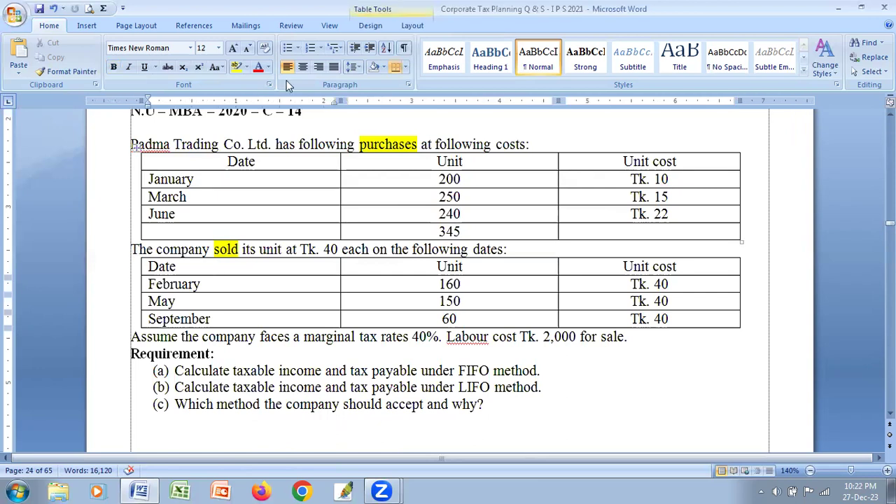
{"action": "left_click", "coordinate": [335, 321]}
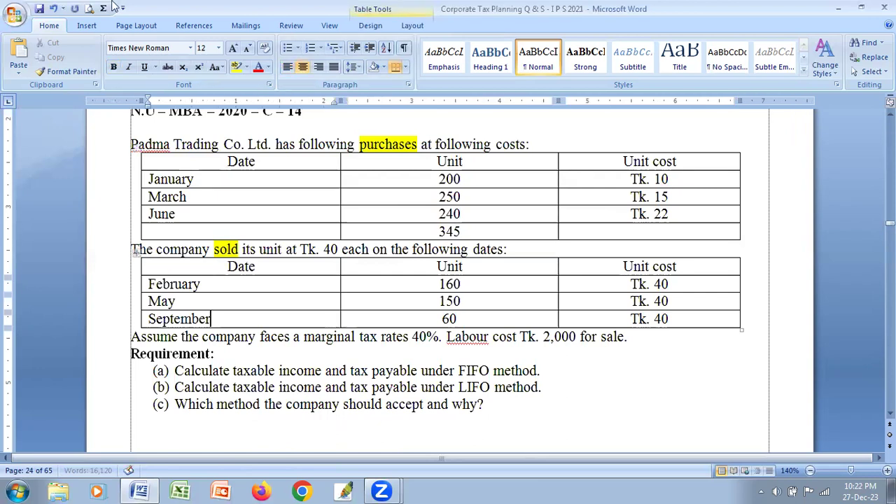
{"action": "left_click", "coordinate": [38, 9]}
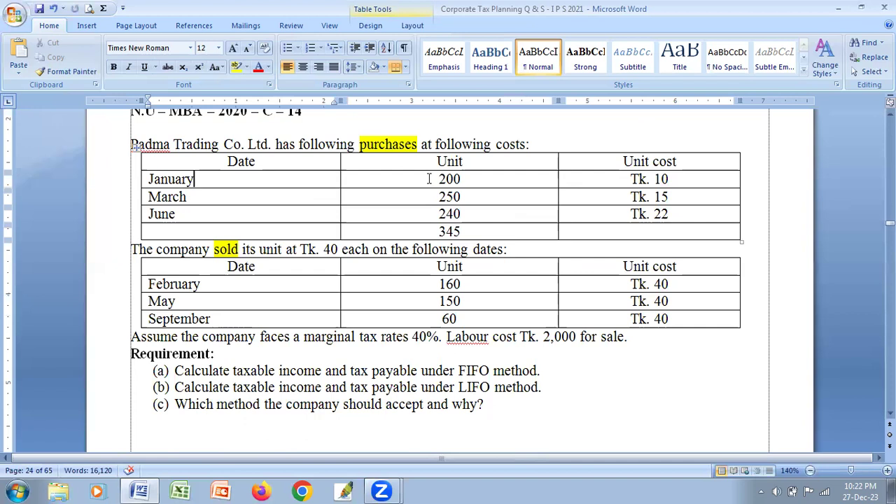
Step: Examine the January purchase units and unit cost against the units sold in February
{"action": "left_click_drag", "start_coordinate": [429, 179], "coordinate": [462, 179]}
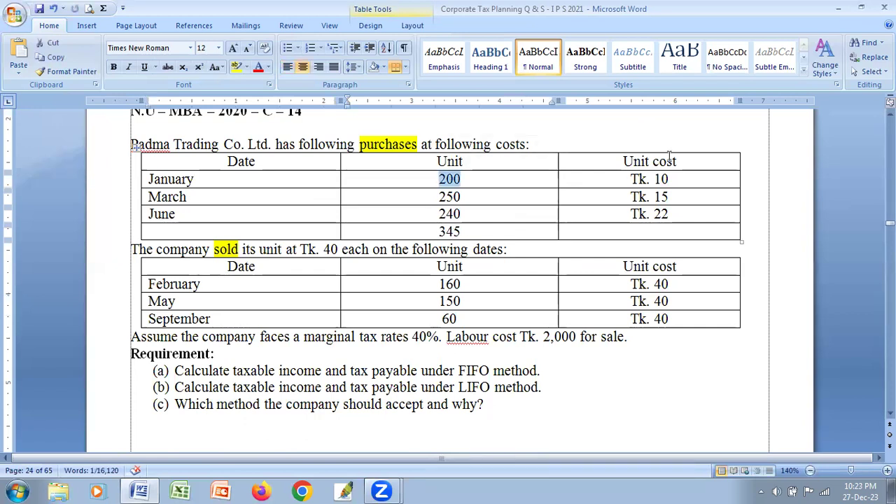
{"action": "left_click_drag", "start_coordinate": [670, 178], "coordinate": [630, 178]}
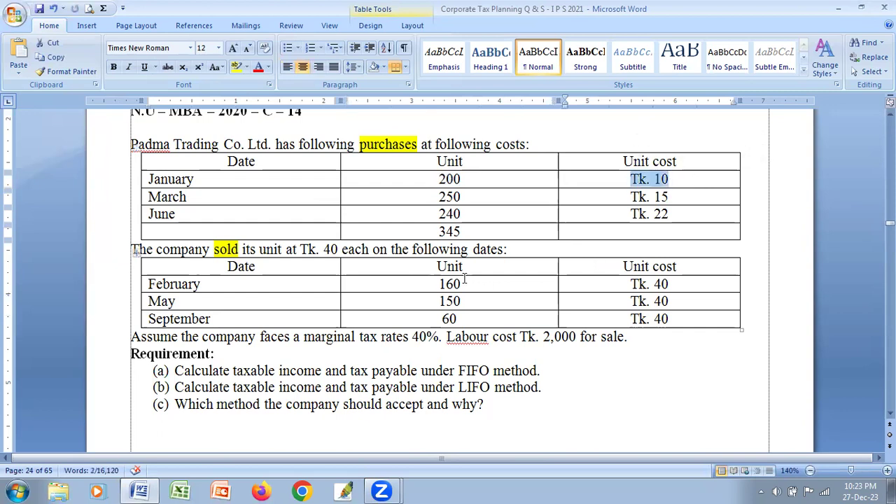
{"action": "left_click_drag", "start_coordinate": [463, 284], "coordinate": [424, 278]}
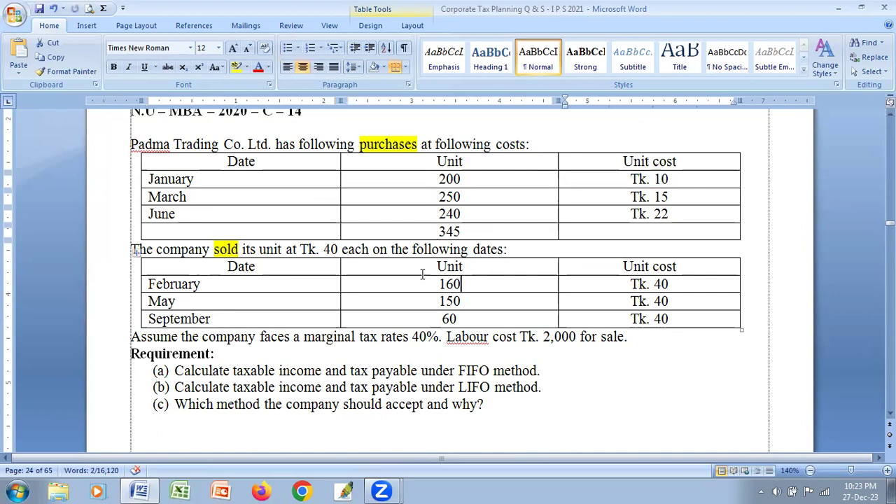
{"action": "left_click", "coordinate": [687, 176]}
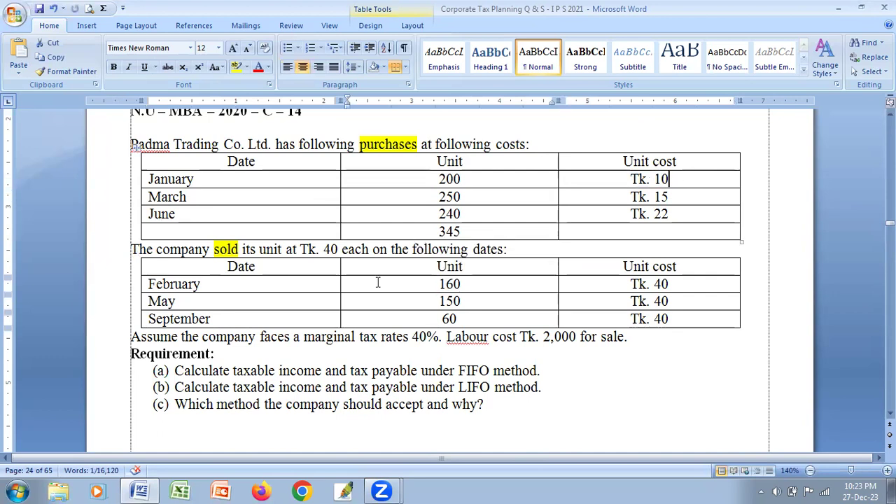
Step: Switch to Excel with a blank workbook and close the Document Recovery pane
{"action": "left_click", "coordinate": [180, 492]}
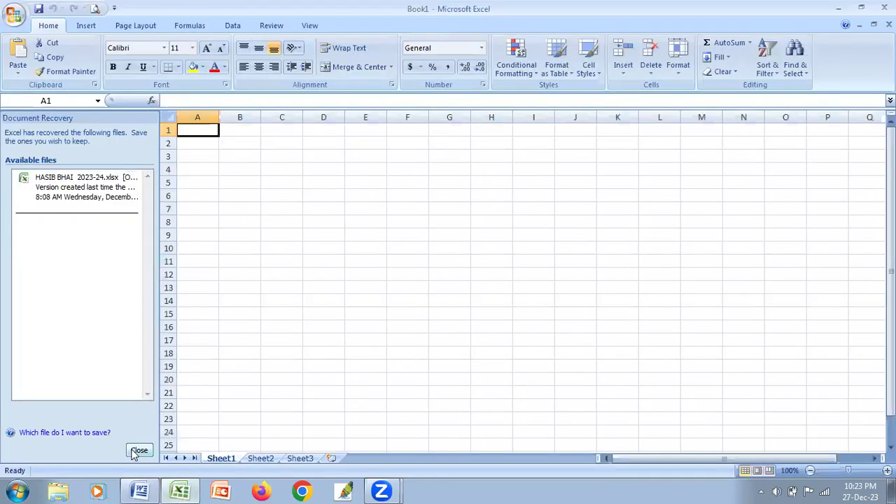
{"action": "left_click", "coordinate": [139, 450]}
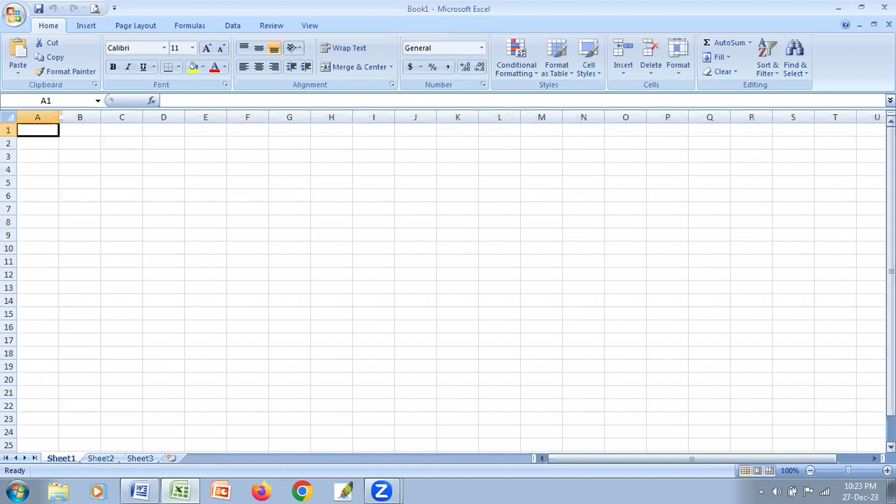
{"action": "scroll", "coordinate": [449, 280], "scroll_direction": "up", "scroll_amount": 3}
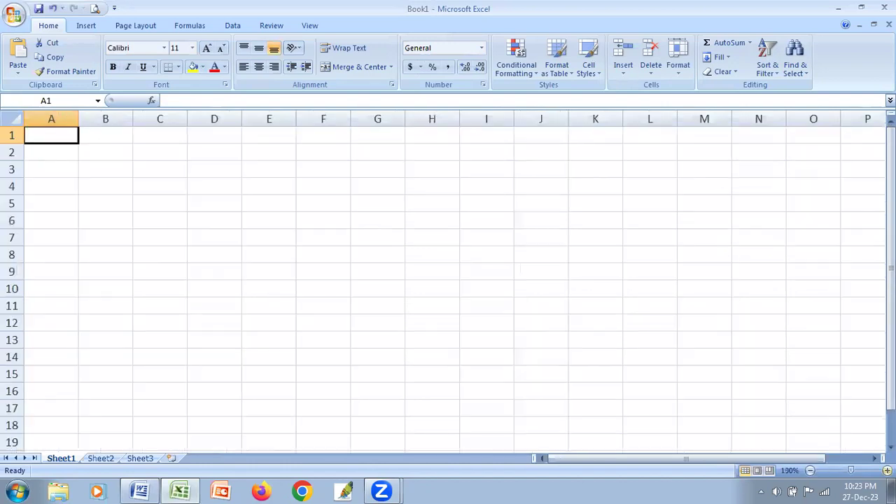
{"action": "scroll", "coordinate": [325, 316], "scroll_direction": "up", "scroll_amount": 1}
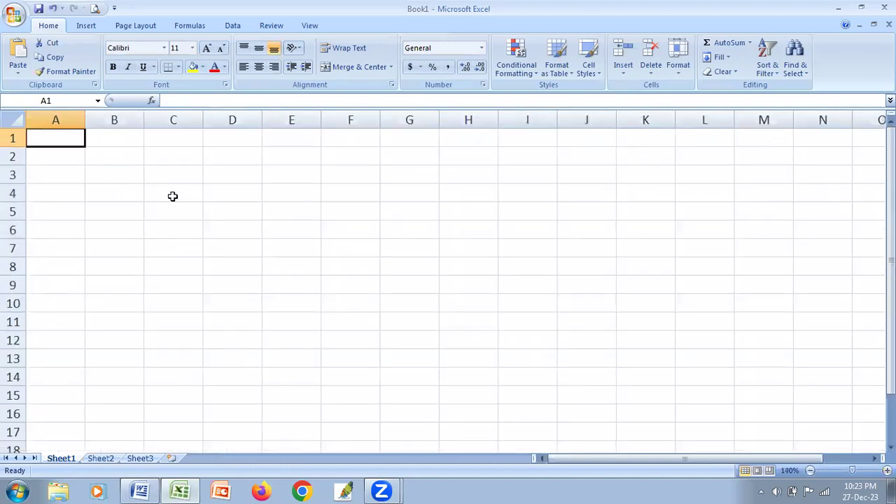
Step: Enter the heading "Date" in cell B4
{"action": "key", "text": "Down"}
{"action": "key", "text": "Down"}
{"action": "key", "text": "Down"}
{"action": "key", "text": "Right"}
{"action": "type", "text": "Date"}
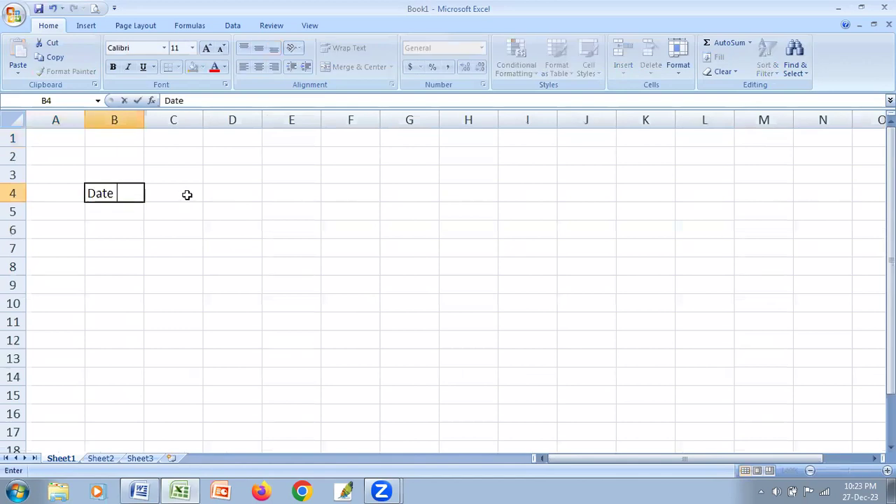
{"action": "key", "text": "Tab"}
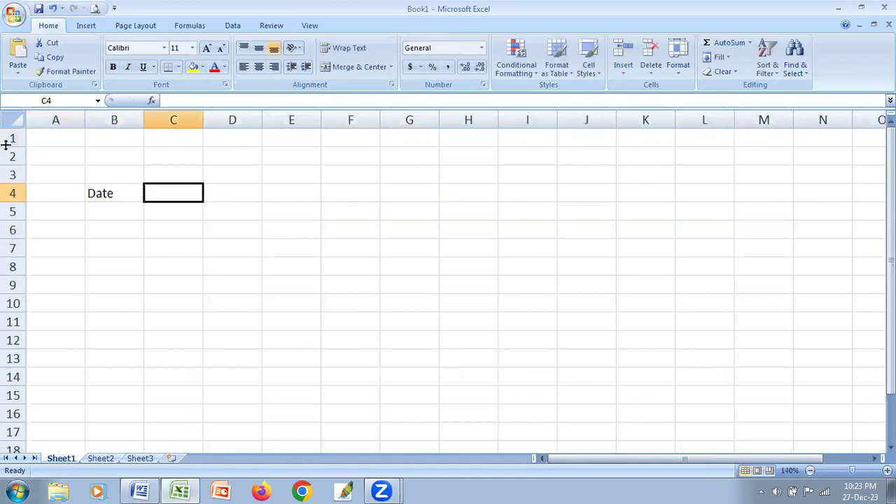
Step: Set the font of the entire sheet to Times New Roman
{"action": "left_click", "coordinate": [13, 120]}
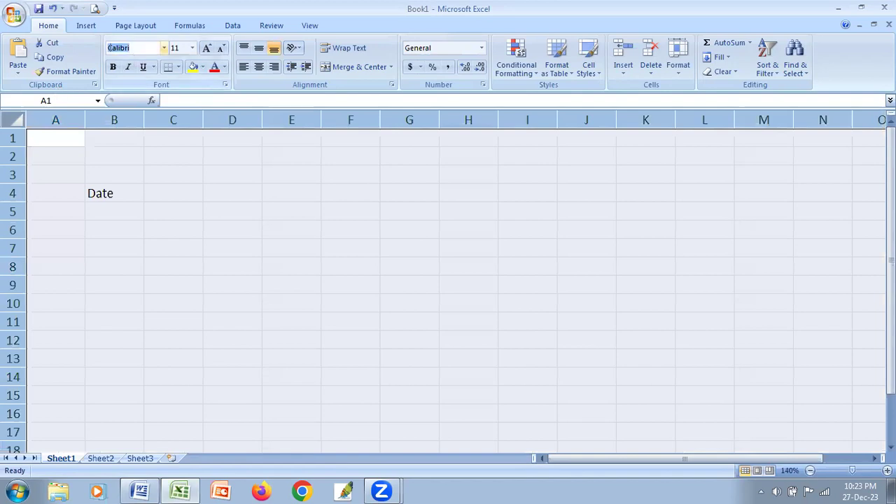
{"action": "type", "text": "Times New Rom"}
{"action": "key", "text": "Return"}
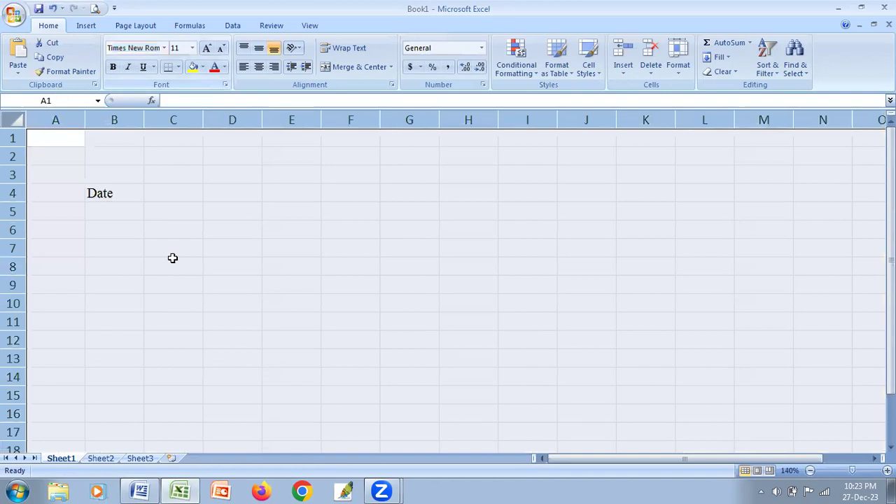
Step: Enter the headings "Particulars" in cell C4 and "Purchase" in cell D4
{"action": "left_click", "coordinate": [176, 190]}
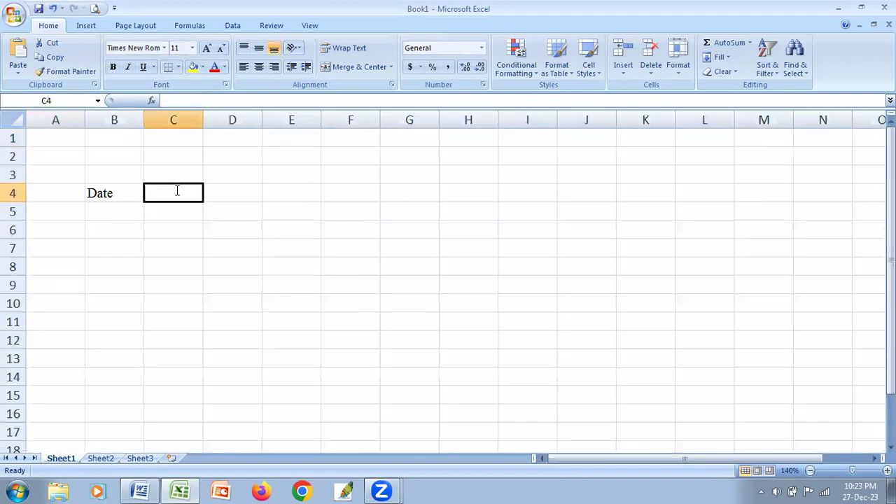
{"action": "type", "text": "Particu"}
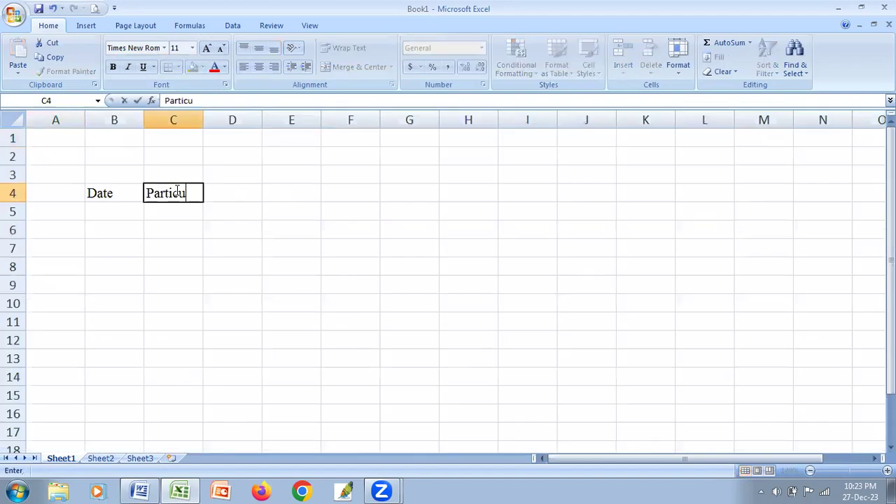
{"action": "type", "text": "lars"}
{"action": "key", "text": "Tab"}
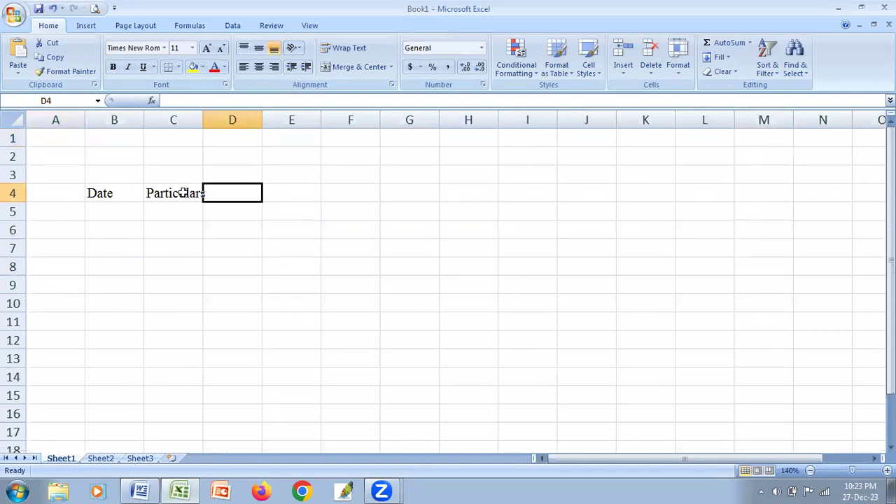
{"action": "type", "text": "Pru"}
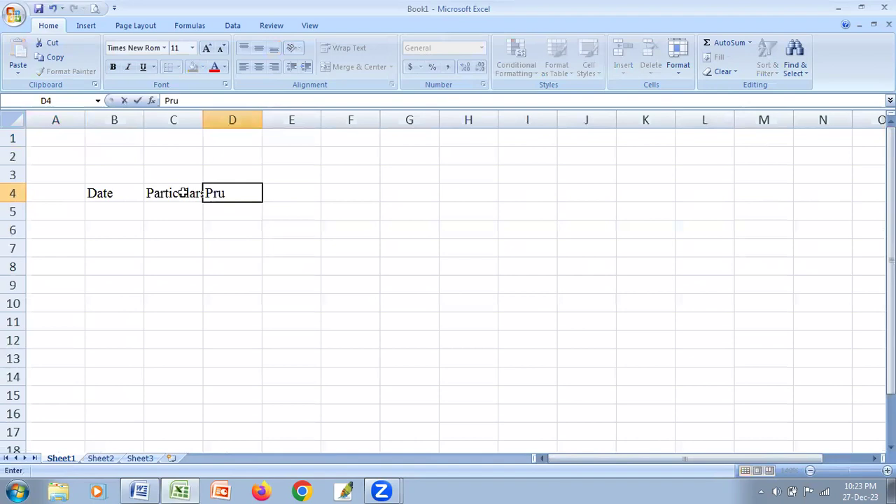
{"action": "key", "text": "BackSpace"}
{"action": "key", "text": "BackSpace"}
{"action": "type", "text": "urchase"}
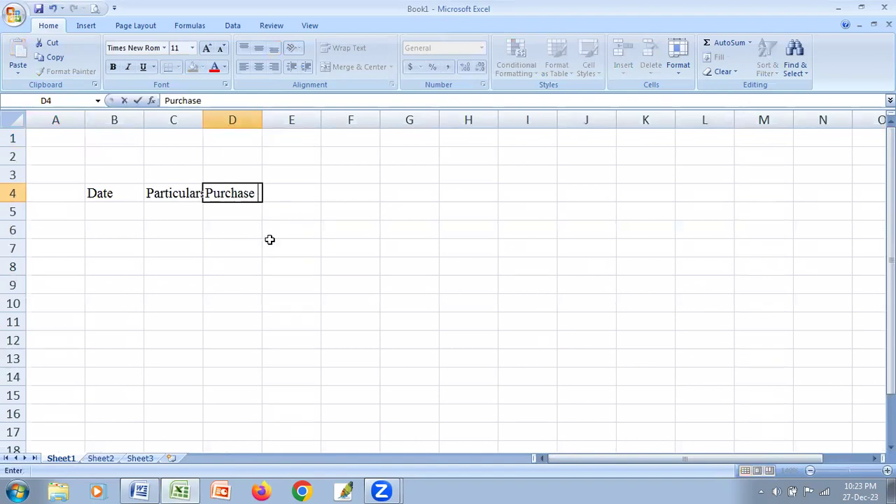
Step: Merge and center the "Purchase" heading across cells D4 to F4
{"action": "left_click", "coordinate": [291, 248]}
{"action": "left_click_drag", "start_coordinate": [232, 194], "coordinate": [291, 193]}
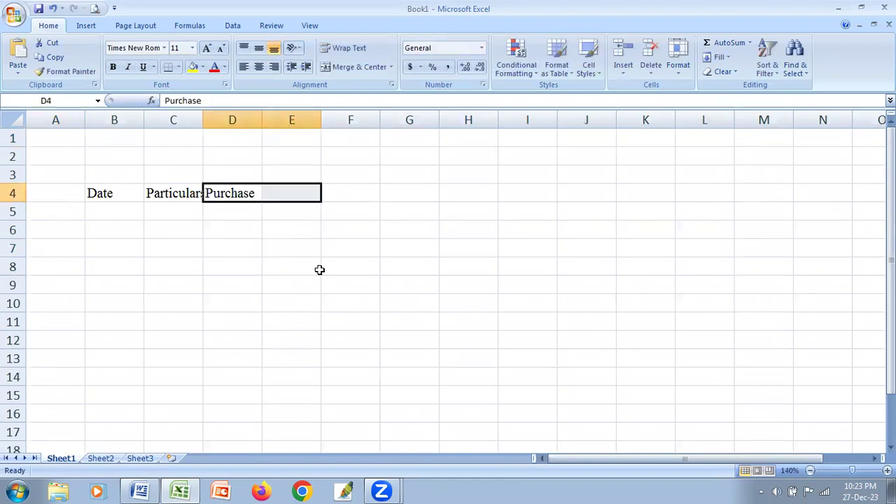
{"action": "left_click", "coordinate": [350, 211]}
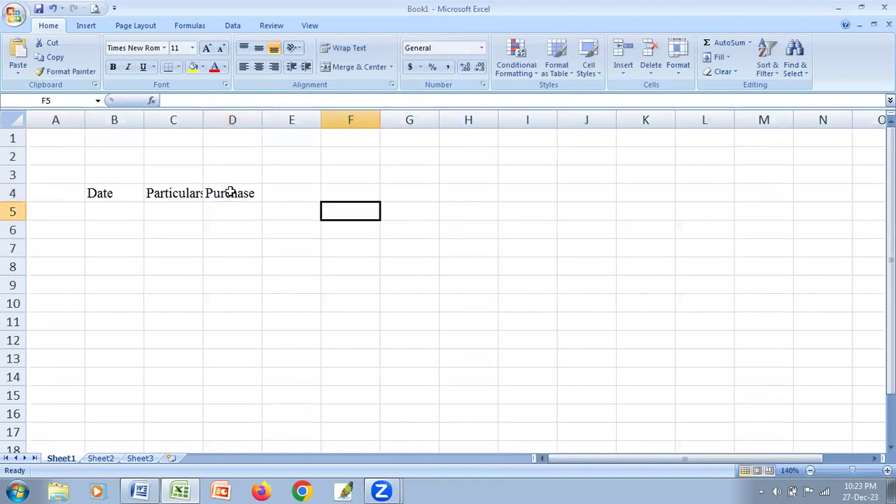
{"action": "left_click_drag", "start_coordinate": [335, 190], "coordinate": [232, 193]}
{"action": "left_click", "coordinate": [357, 66]}
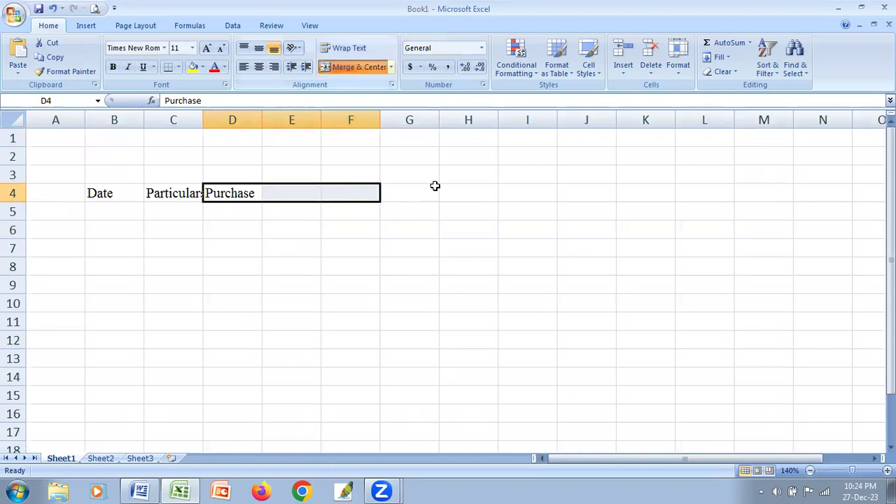
Step: Merge and center cells G4 to I4 and enter the heading "Issue / Cost of goods sold"
{"action": "left_click_drag", "start_coordinate": [429, 189], "coordinate": [524, 191]}
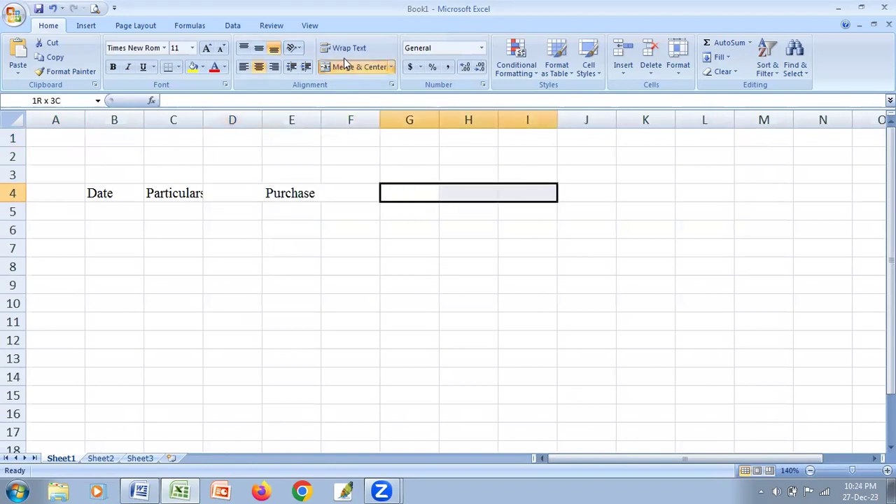
{"action": "left_click", "coordinate": [350, 66]}
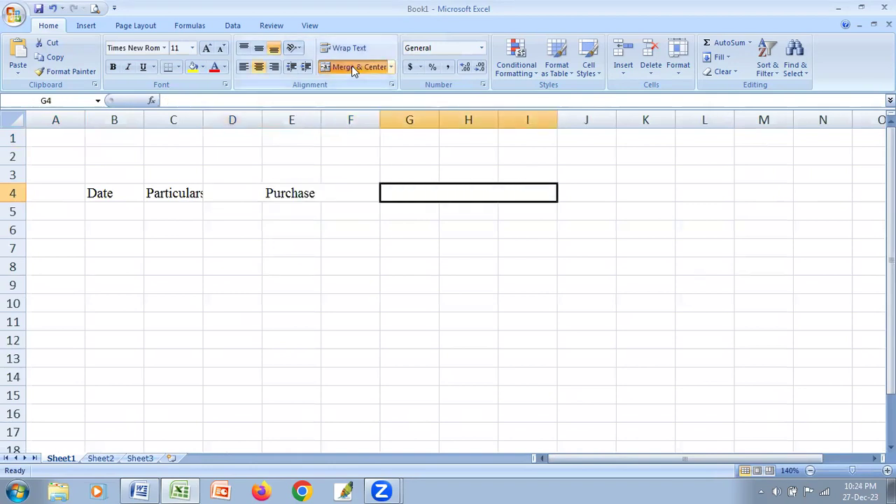
{"action": "type", "text": "Issue"}
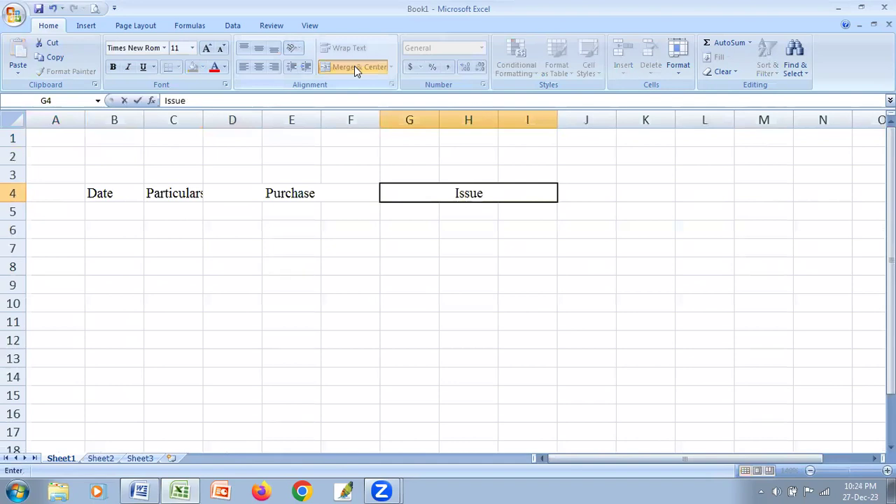
{"action": "type", "text": " / Co"}
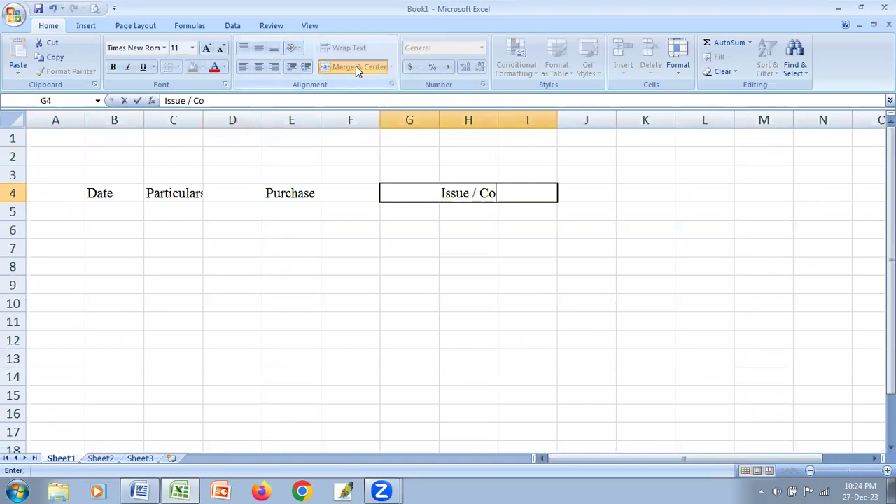
{"action": "type", "text": "st of goods sold"}
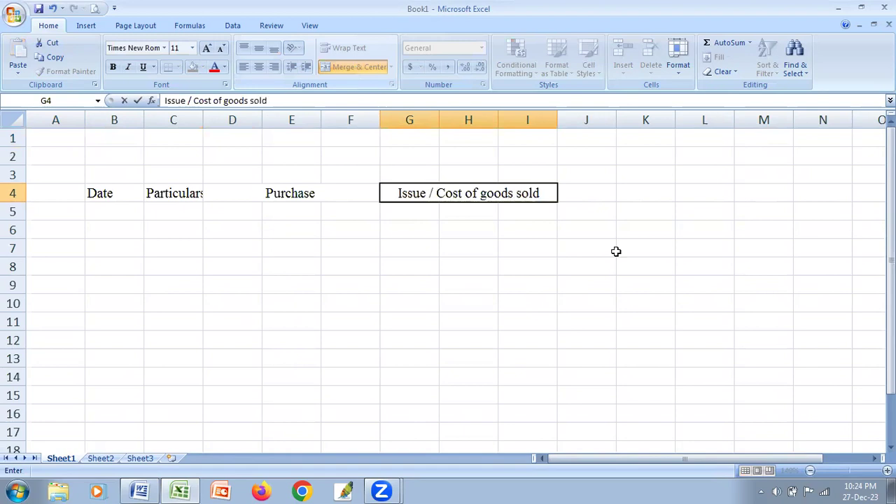
Step: Merge and center cells J4 to L4 and enter the heading "Balance"
{"action": "left_click_drag", "start_coordinate": [588, 194], "coordinate": [681, 196]}
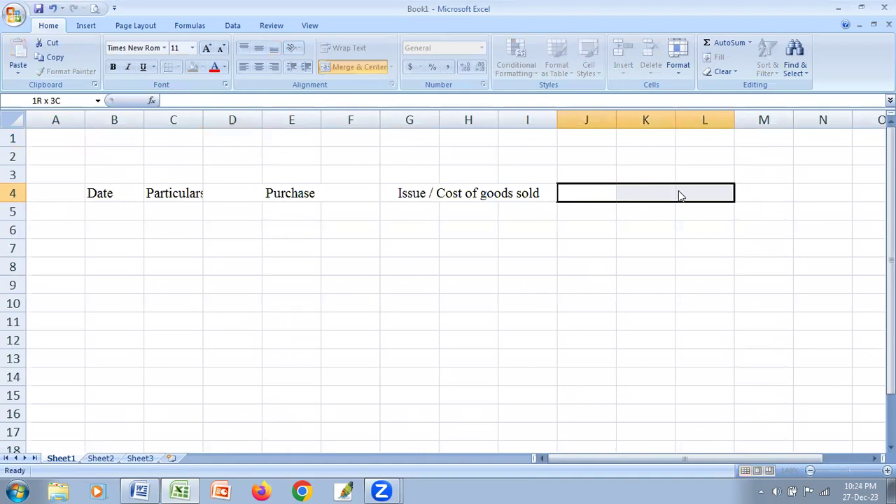
{"action": "key", "text": "alt+h"}
{"action": "type", "text": "mc"}
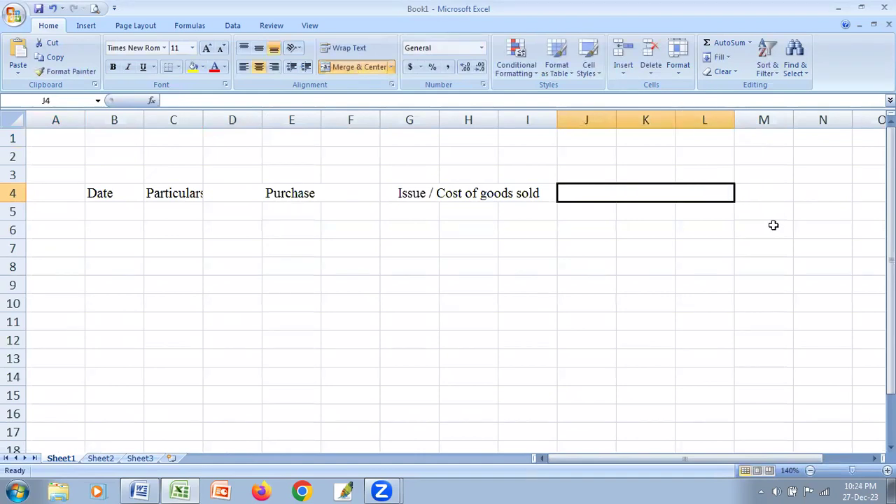
{"action": "type", "text": "B"}
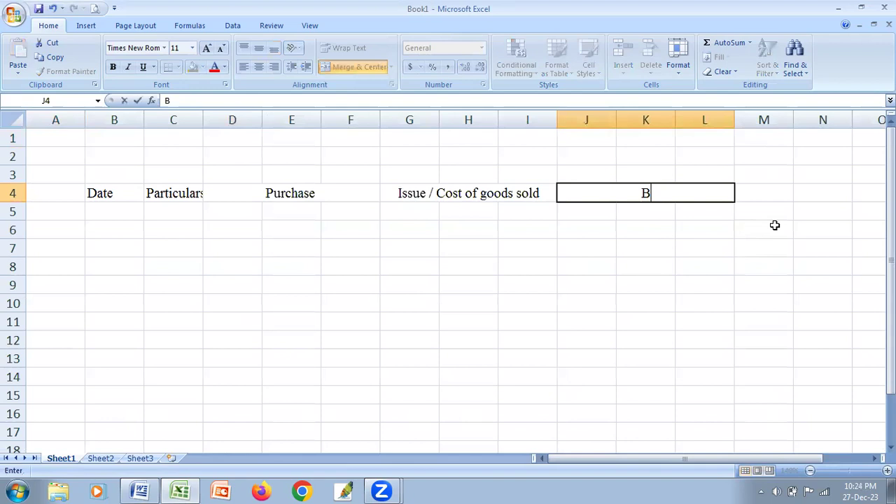
{"action": "type", "text": "alance"}
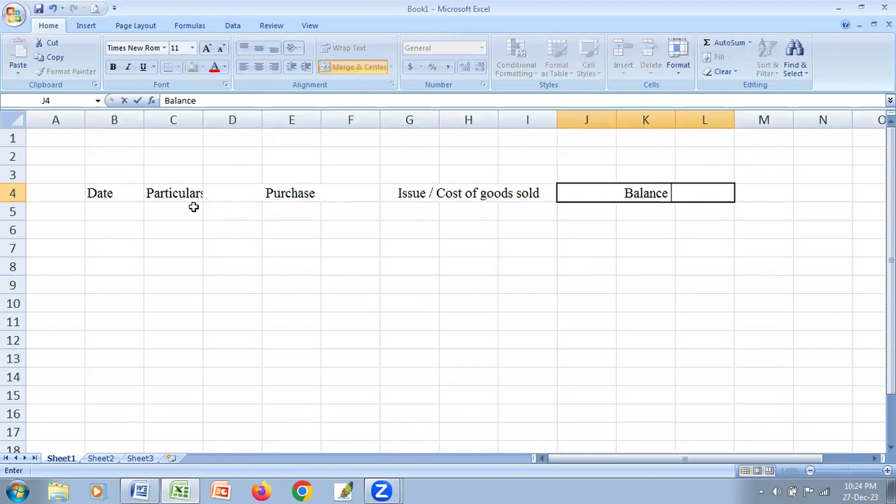
Step: Enter the subheadings "Units", "Rate" and "Taka" in cells D5 to F5 under the Purchase heading
{"action": "left_click", "coordinate": [244, 215]}
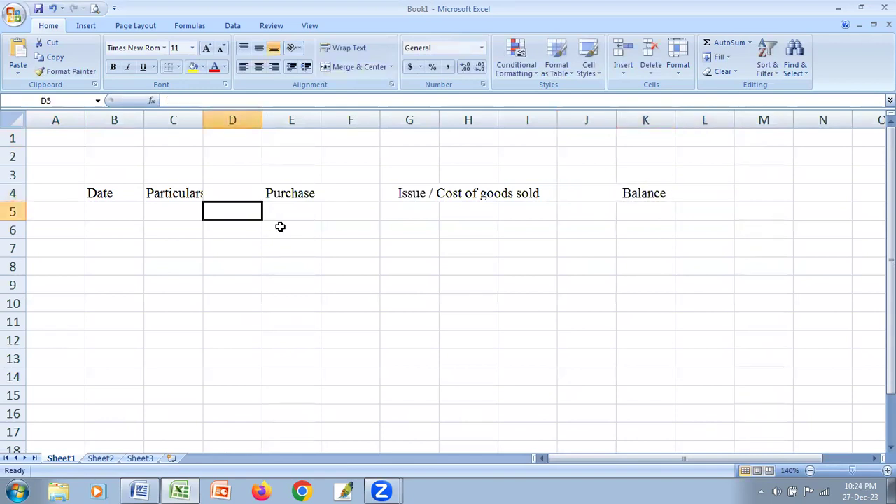
{"action": "type", "text": "Uno"}
{"action": "key", "text": "BackSpace"}
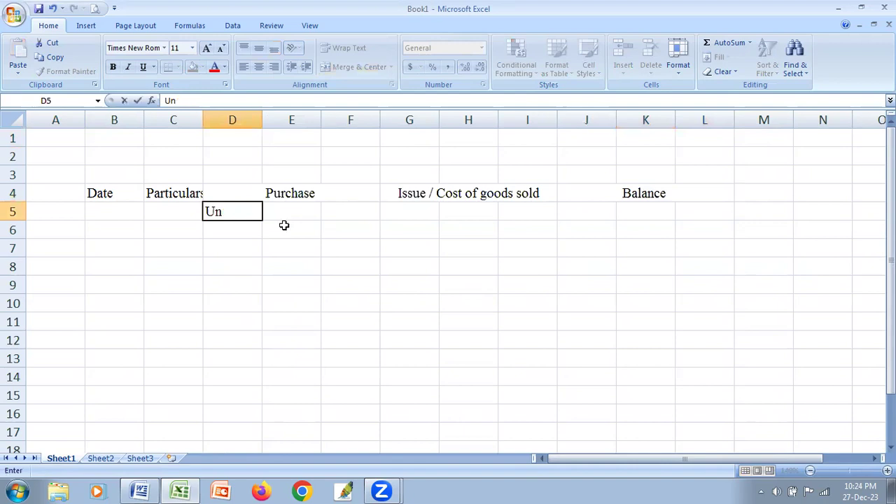
{"action": "type", "text": "its"}
{"action": "key", "text": "Tab"}
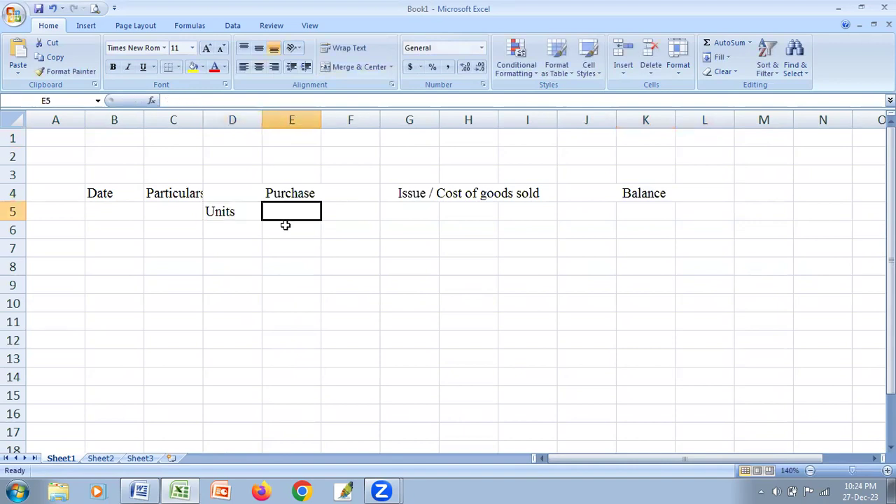
{"action": "type", "text": "Rate"}
{"action": "key", "text": "Tab"}
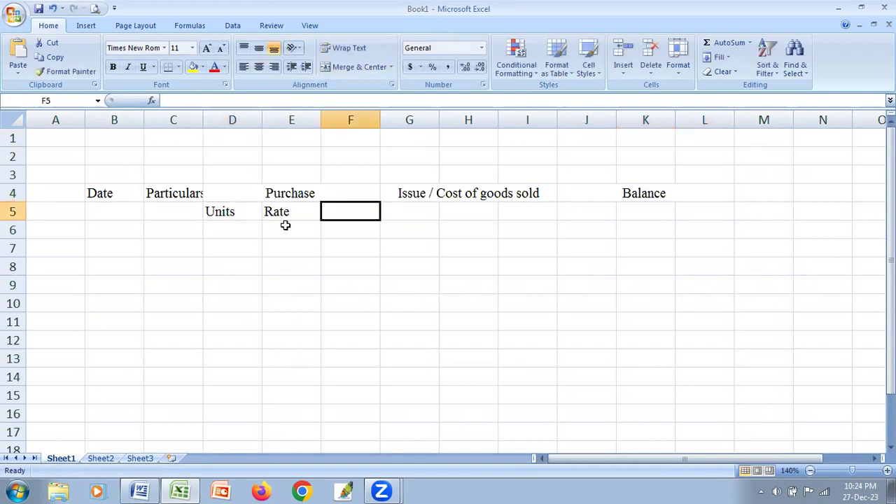
{"action": "type", "text": "Taka"}
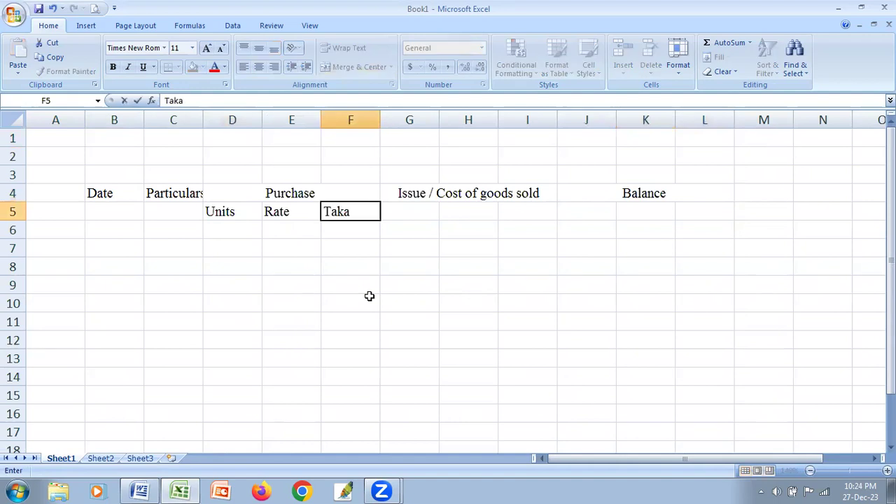
{"action": "key", "text": "Down"}
{"action": "key", "text": "Down"}
{"action": "key", "text": "Down"}
{"action": "key", "text": "Down"}
{"action": "key", "text": "Down"}
Step: Copy the Units, Rate and Taka subheadings from D5:F5 to G5:I5 and J5:L5
{"action": "left_click_drag", "start_coordinate": [220, 212], "coordinate": [334, 212]}
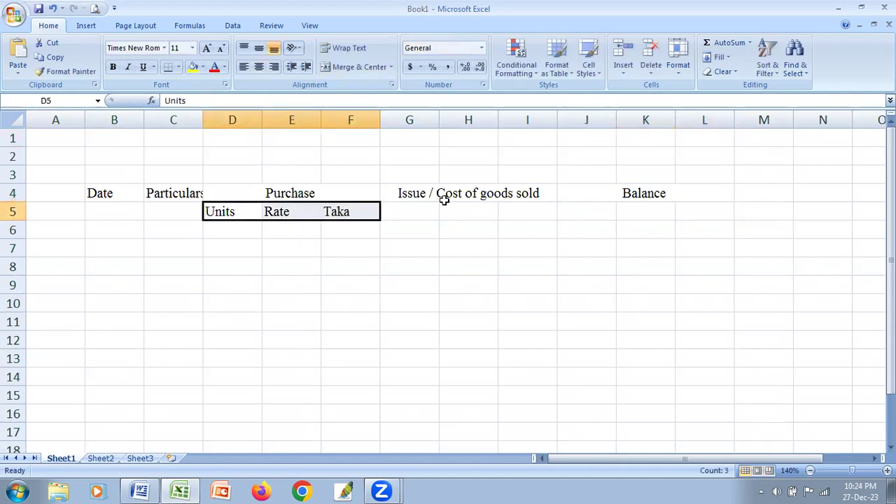
{"action": "key", "text": "ctrl+c"}
{"action": "left_click", "coordinate": [409, 211]}
{"action": "key", "text": "ctrl+v"}
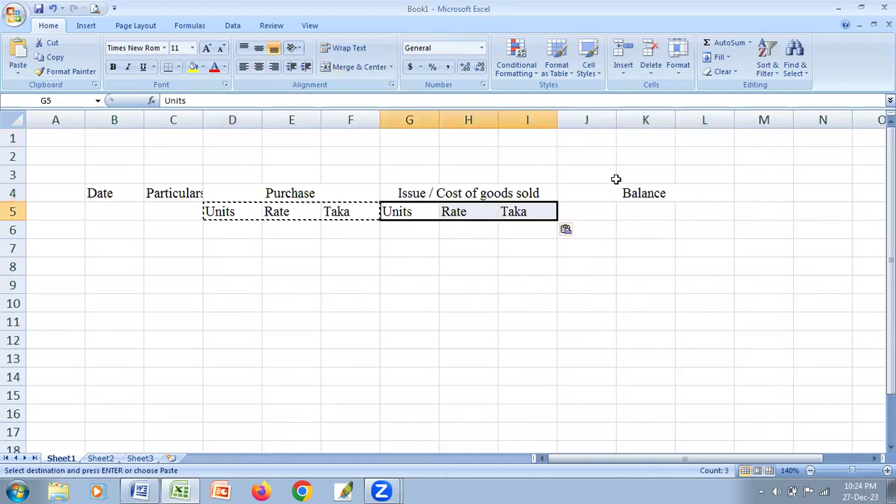
{"action": "left_click", "coordinate": [593, 212]}
{"action": "key", "text": "ctrl+v"}
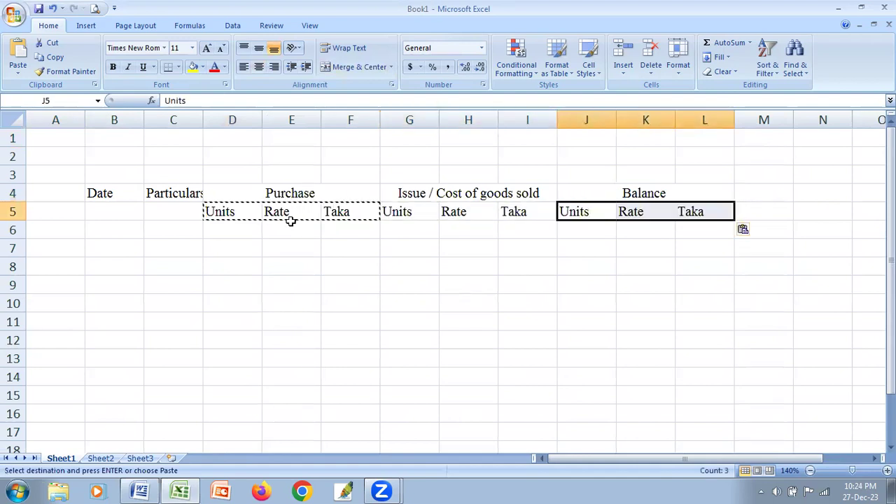
Step: Merge and center cells C4:C5 for "Particulars" with wrapped text, and merge and center B4:B5 for "Date"
{"action": "left_click_drag", "start_coordinate": [173, 194], "coordinate": [173, 212]}
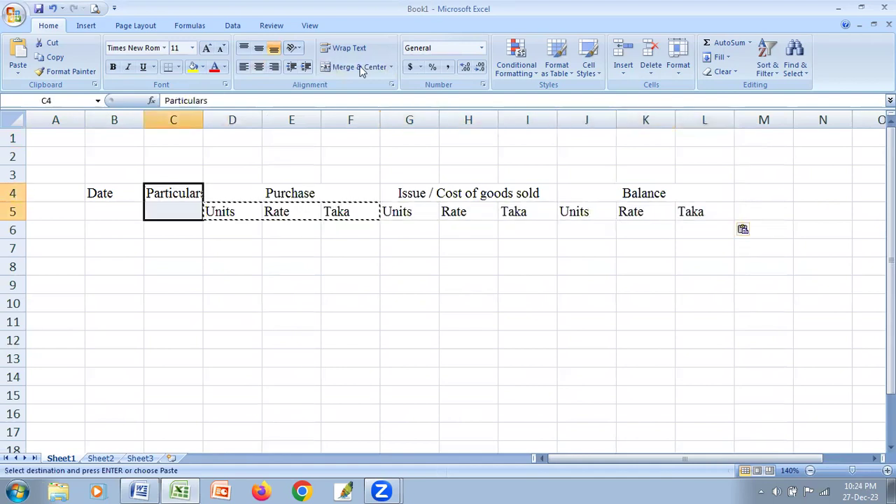
{"action": "left_click", "coordinate": [362, 69]}
{"action": "left_click", "coordinate": [339, 51]}
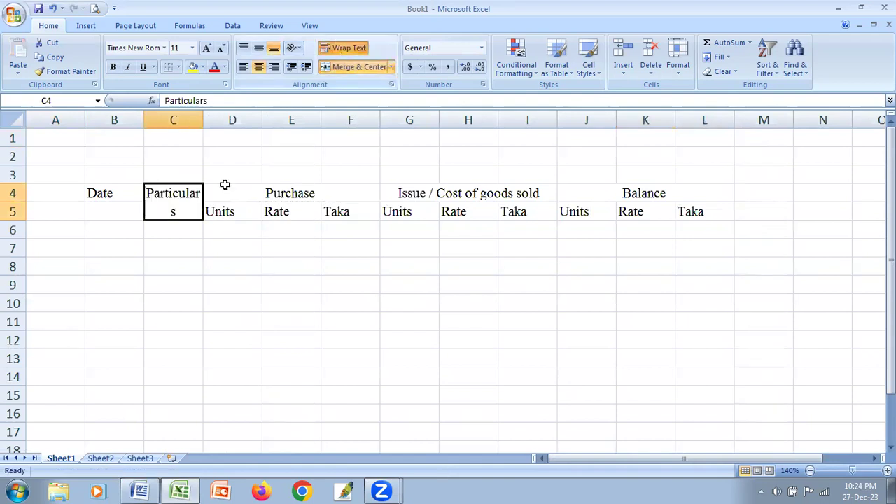
{"action": "left_click_drag", "start_coordinate": [114, 196], "coordinate": [114, 211]}
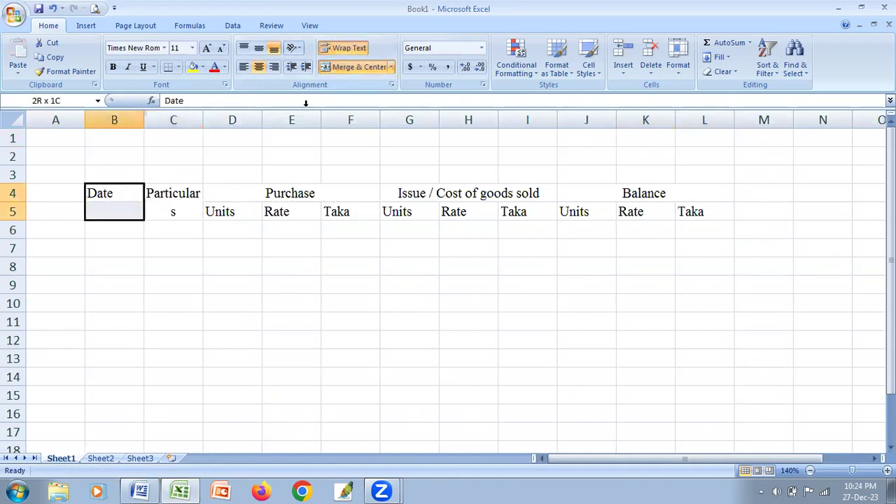
{"action": "left_click", "coordinate": [336, 67]}
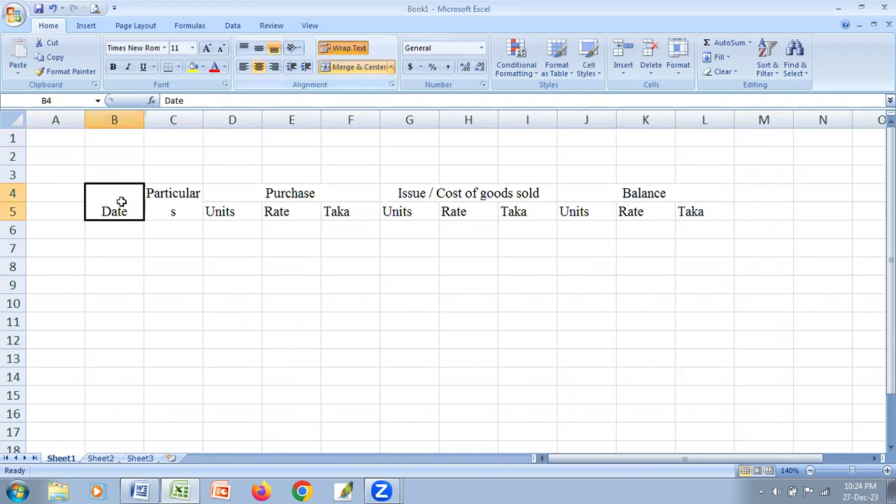
Step: Set the vertical alignment of the merged "Date" heading cell to Center
{"action": "right_click", "coordinate": [120, 208]}
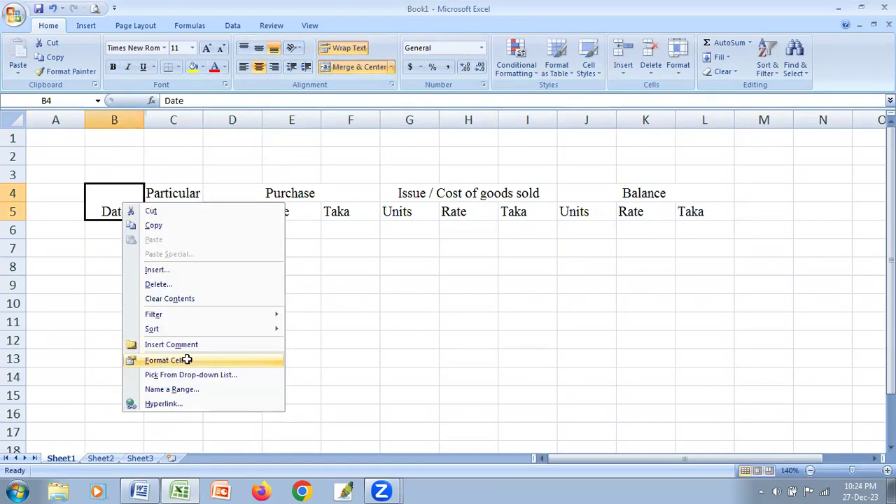
{"action": "left_click", "coordinate": [168, 361]}
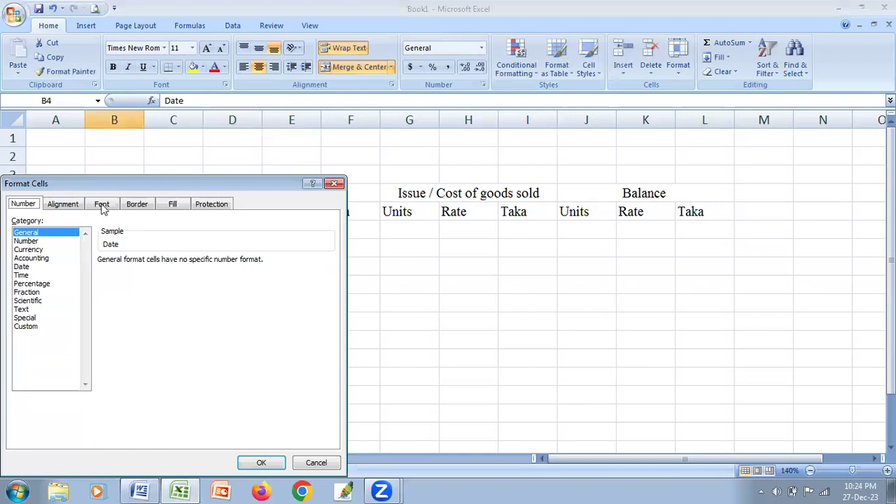
{"action": "left_click", "coordinate": [71, 206]}
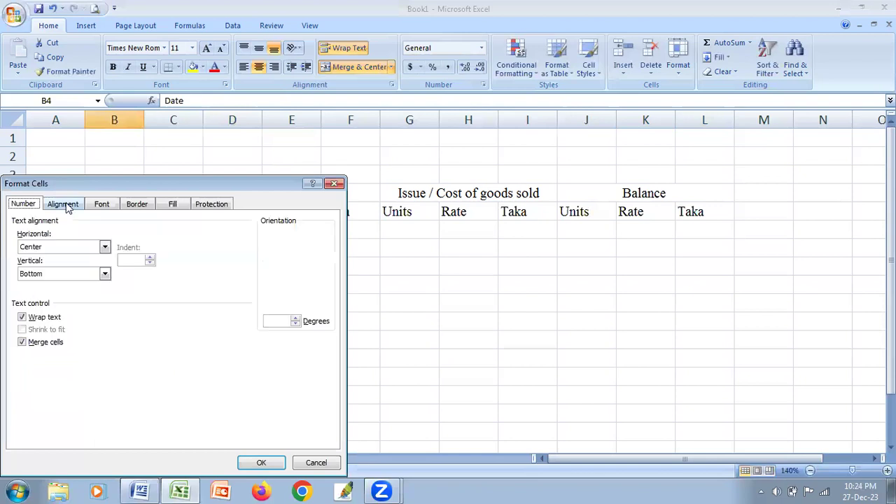
{"action": "left_click", "coordinate": [61, 273]}
{"action": "left_click", "coordinate": [43, 293]}
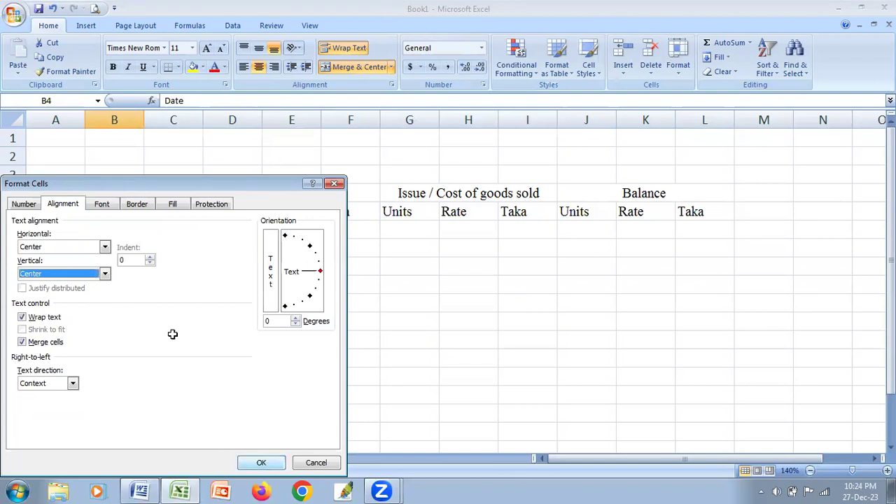
{"action": "key", "text": "Return"}
Step: Set the vertical alignment of the merged "Particulars" heading cell to Center
{"action": "right_click", "coordinate": [165, 202]}
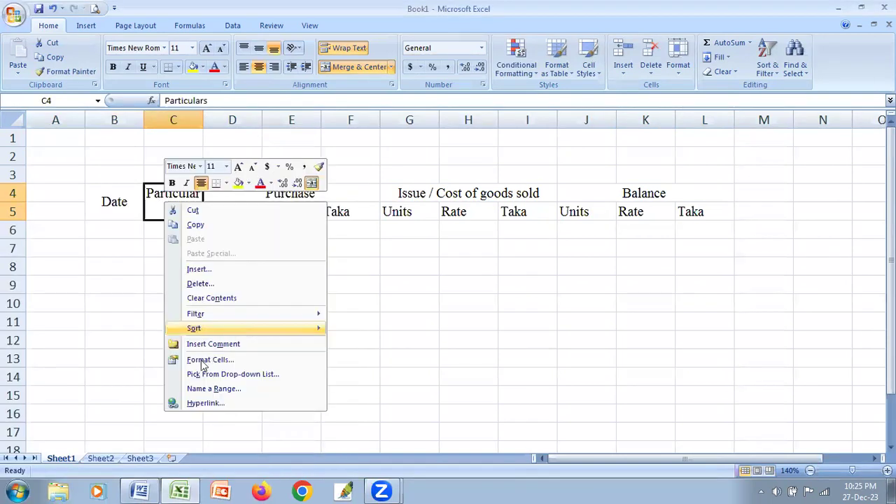
{"action": "key", "text": "Down"}
{"action": "key", "text": "Down"}
{"action": "key", "text": "Return"}
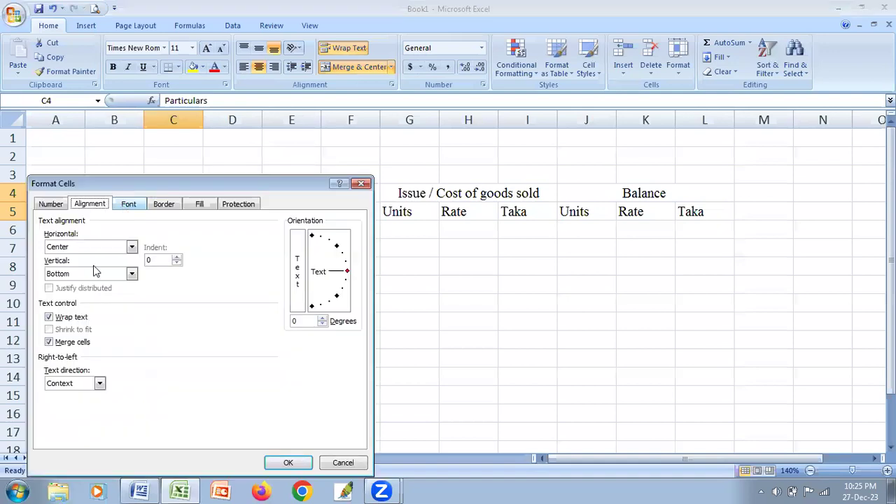
{"action": "key", "text": "alt+v"}
{"action": "key", "text": "Up"}
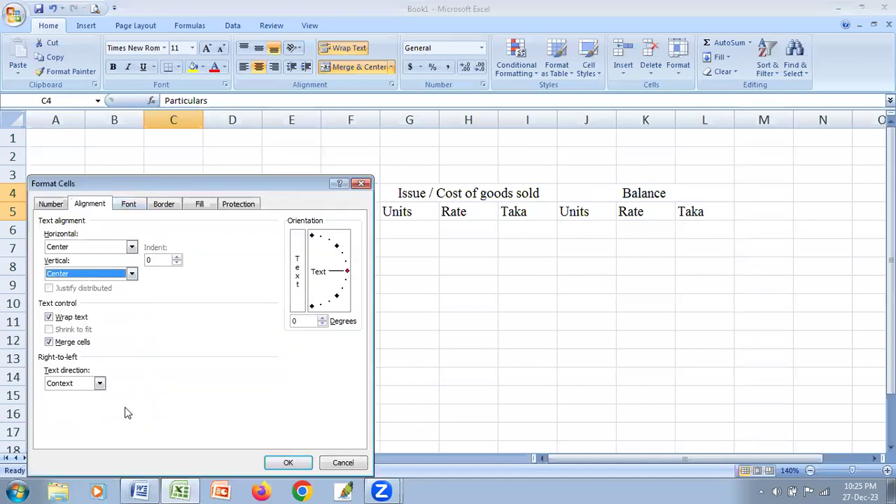
{"action": "key", "text": "Return"}
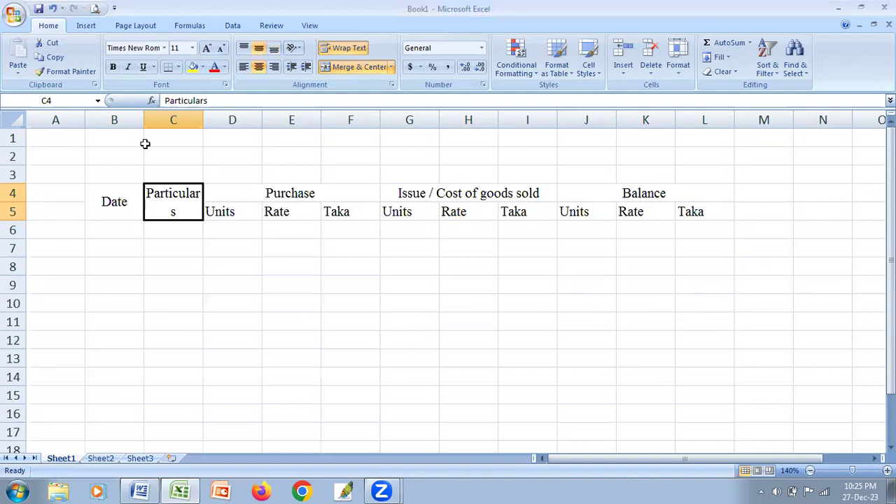
Step: Narrow column A and widen column C so that the "Particulars" heading fits on one line
{"action": "left_click_drag", "start_coordinate": [84, 120], "coordinate": [69, 120]}
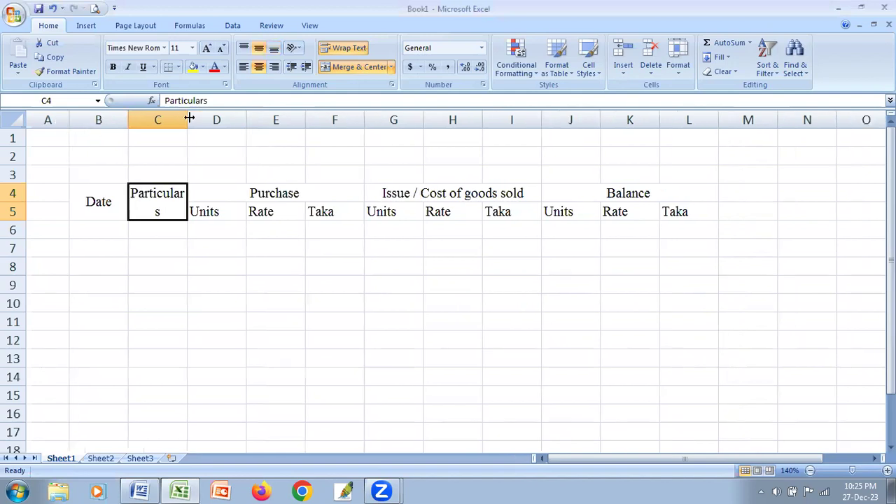
{"action": "left_click_drag", "start_coordinate": [189, 118], "coordinate": [207, 118]}
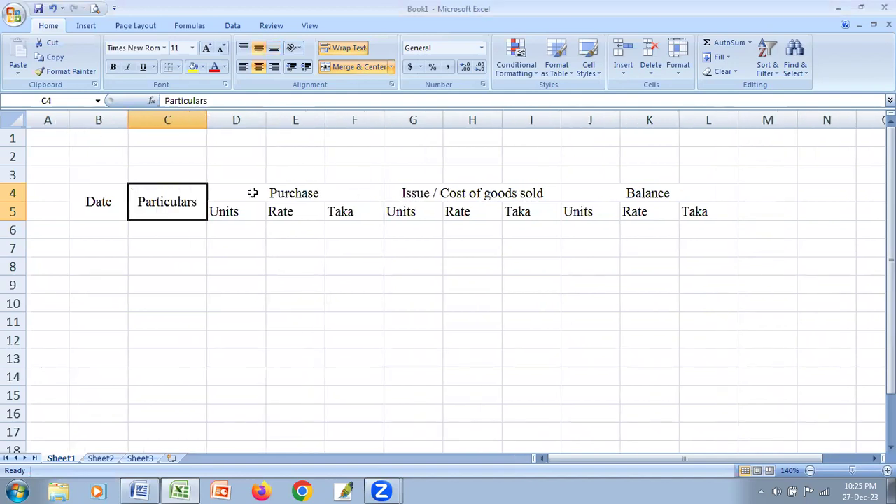
Step: Apply all borders to the header block in cells B4 to L5
{"action": "left_click_drag", "start_coordinate": [98, 202], "coordinate": [707, 211]}
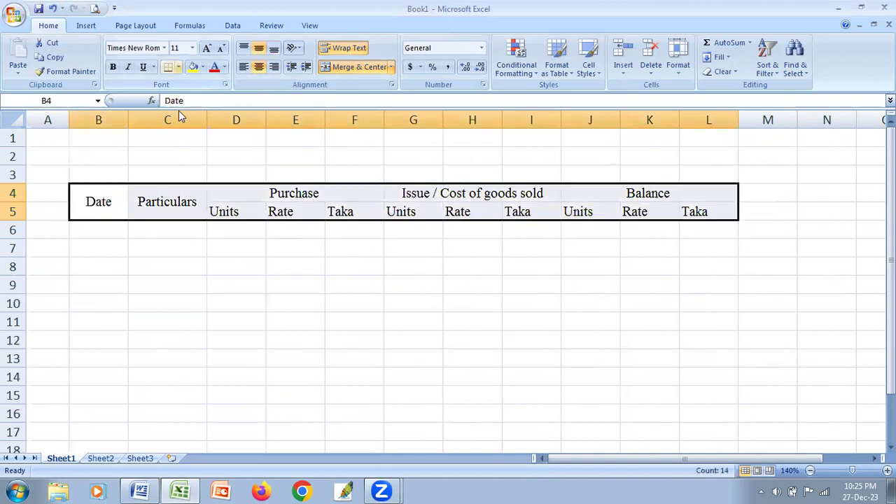
{"action": "left_click", "coordinate": [179, 67]}
{"action": "left_click", "coordinate": [214, 172]}
{"action": "left_click", "coordinate": [396, 270]}
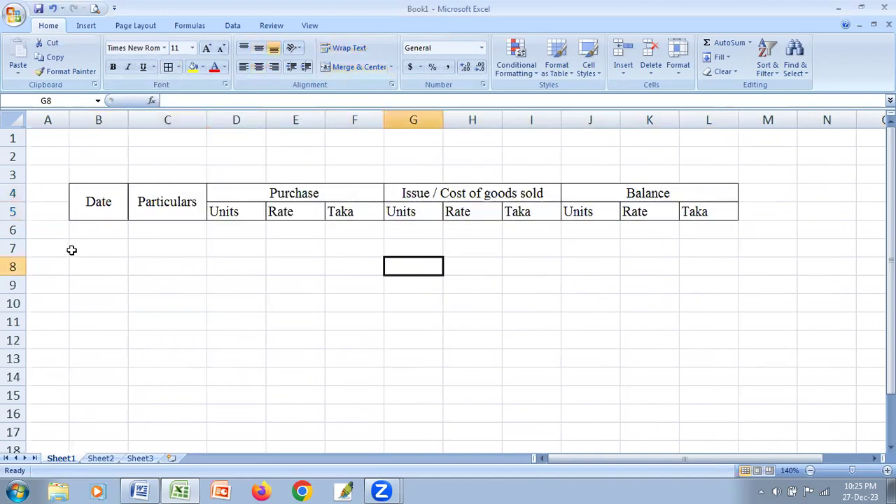
Step: Enter "Jan" as the date in cell B6 and "Purchase" as the particulars in cell C6
{"action": "left_click", "coordinate": [82, 231]}
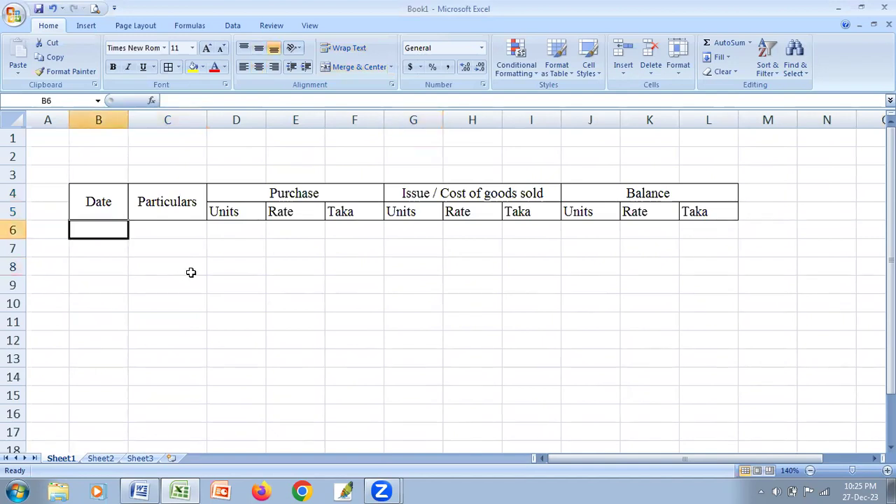
{"action": "type", "text": "Jan"}
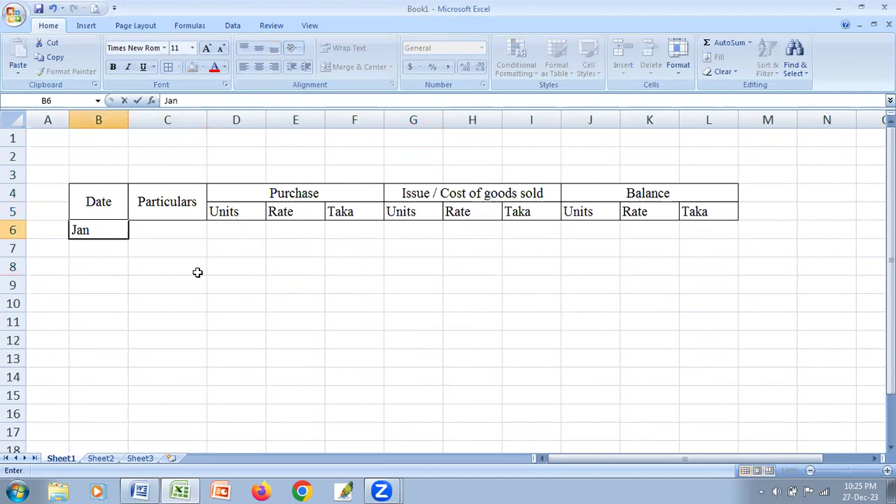
{"action": "key", "text": "Tab"}
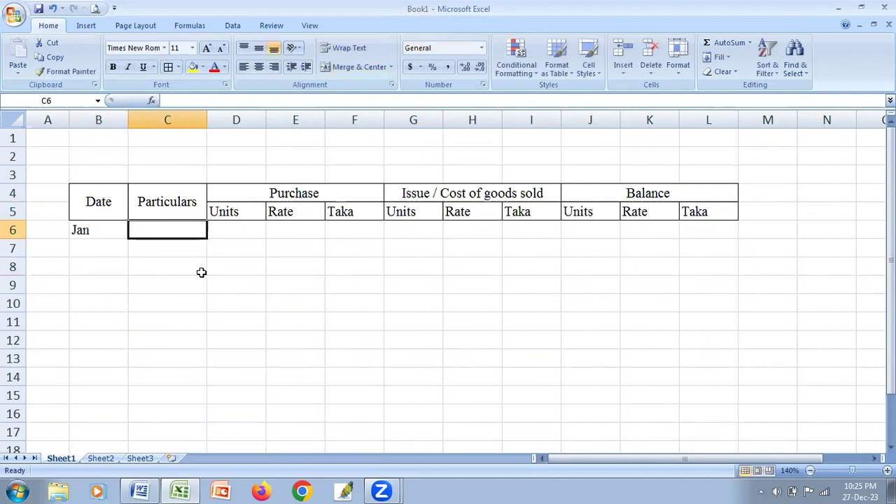
{"action": "type", "text": "Pur"}
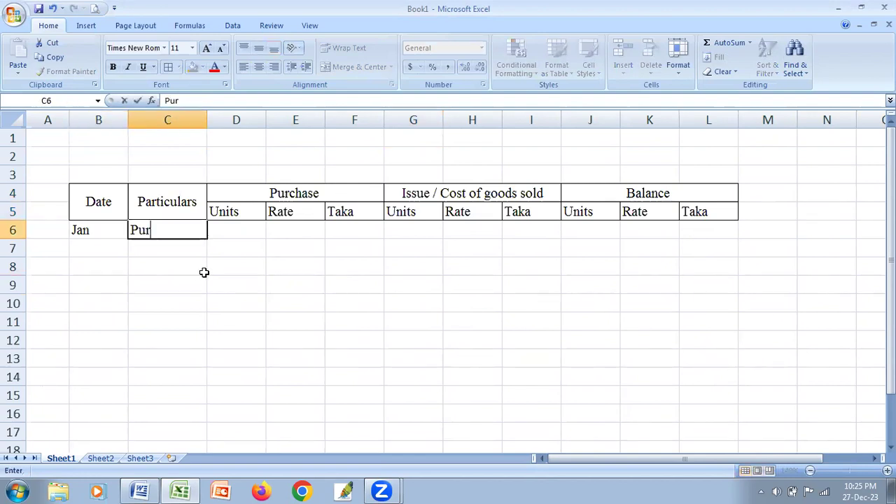
{"action": "type", "text": "chase"}
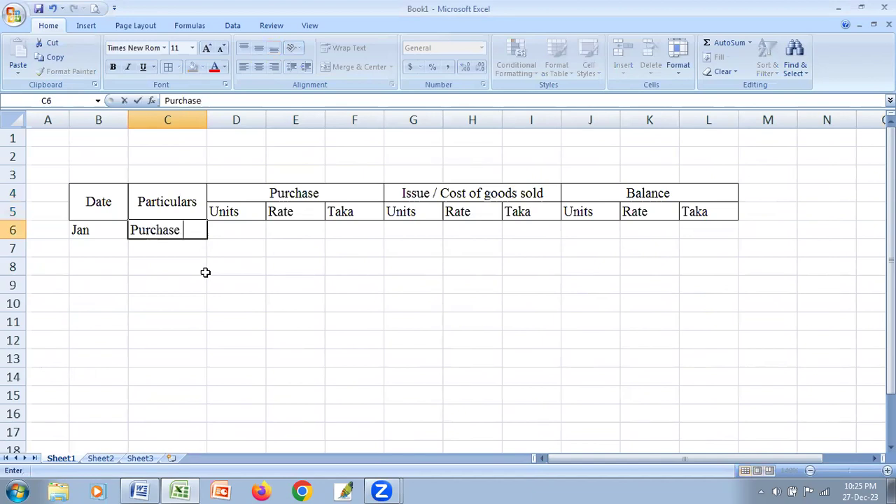
{"action": "key", "text": "Tab"}
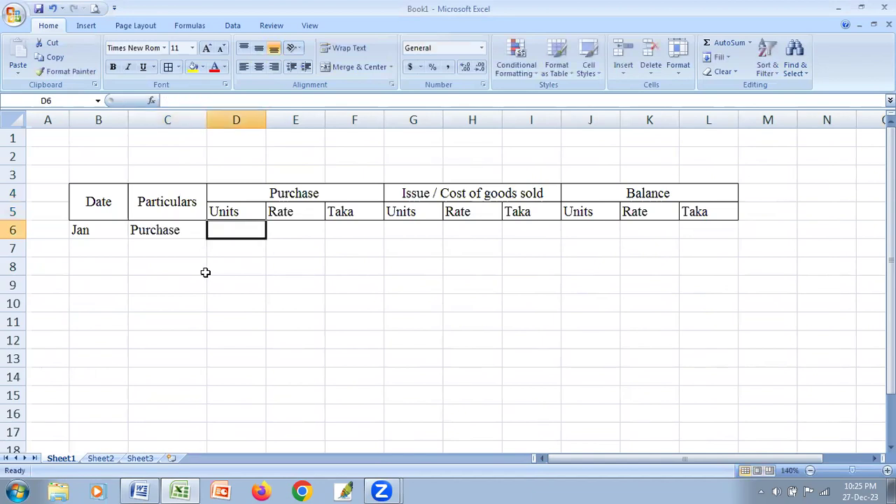
Step: Look up the January purchase in the Word problem document and enter 200 units in D6 and rate 10 in E6 of the Excel ledger
{"action": "left_click", "coordinate": [181, 490]}
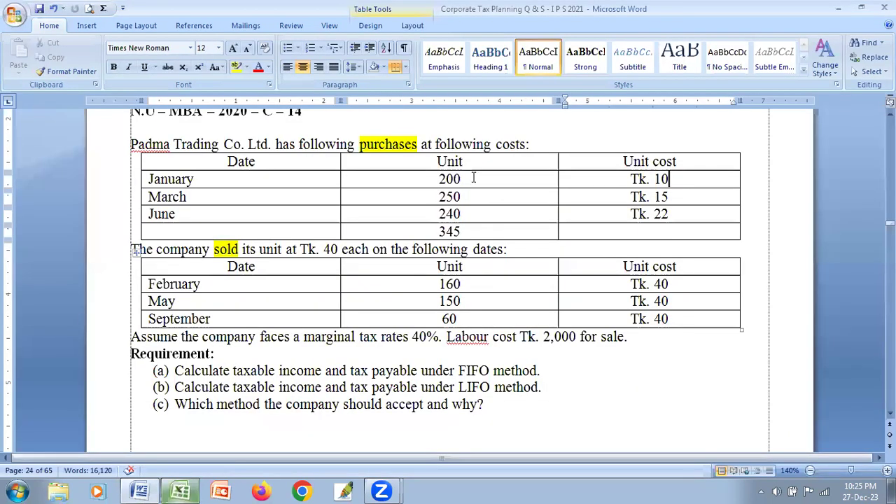
{"action": "double_click", "coordinate": [435, 178]}
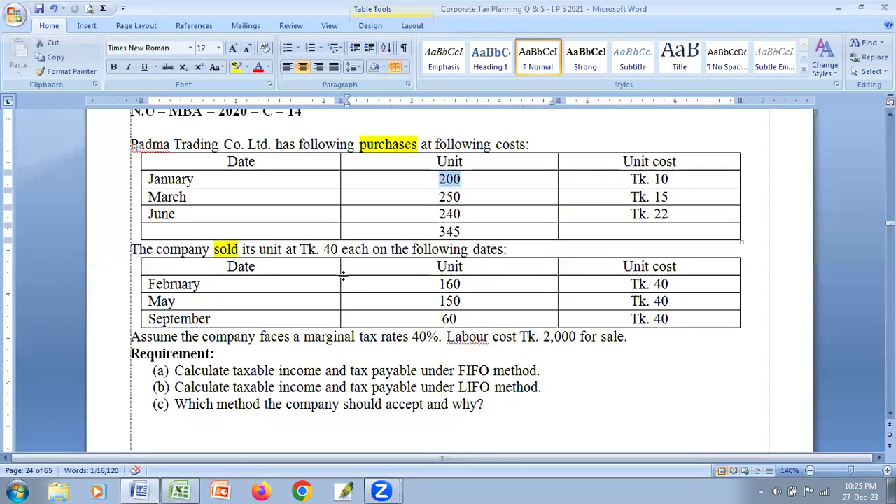
{"action": "key", "text": "Tab"}
{"action": "left_click", "coordinate": [185, 490]}
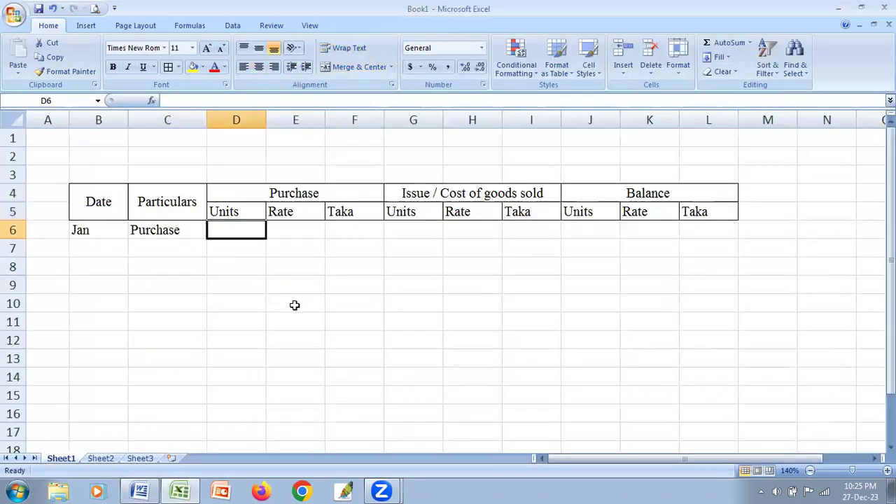
{"action": "type", "text": "200"}
{"action": "key", "text": "Tab"}
{"action": "type", "text": "10"}
{"action": "key", "text": "Tab"}
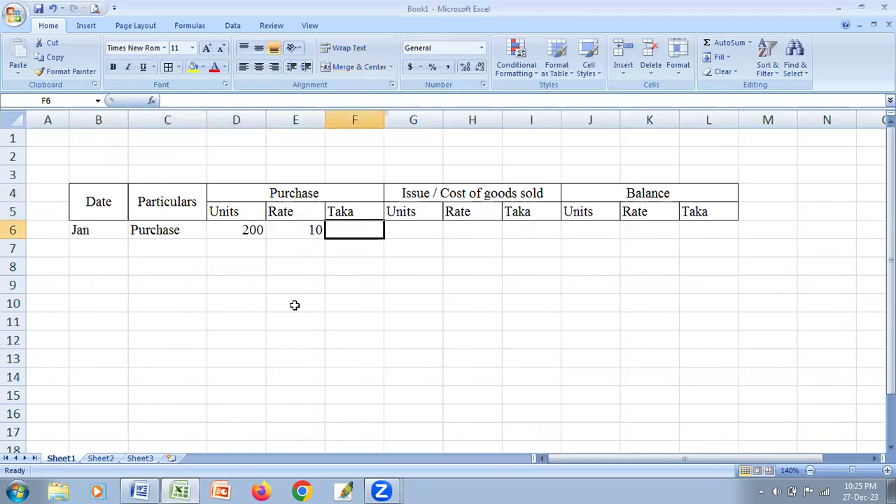
Step: Calculate the January purchase amount in F6 with the formula =D6*E6
{"action": "type", "text": "=D6*"}
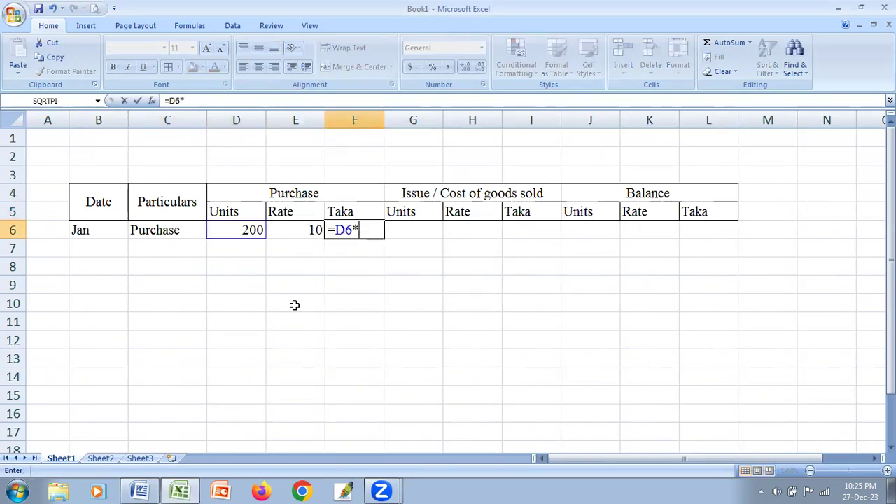
{"action": "type", "text": "E6"}
{"action": "key", "text": "Return"}
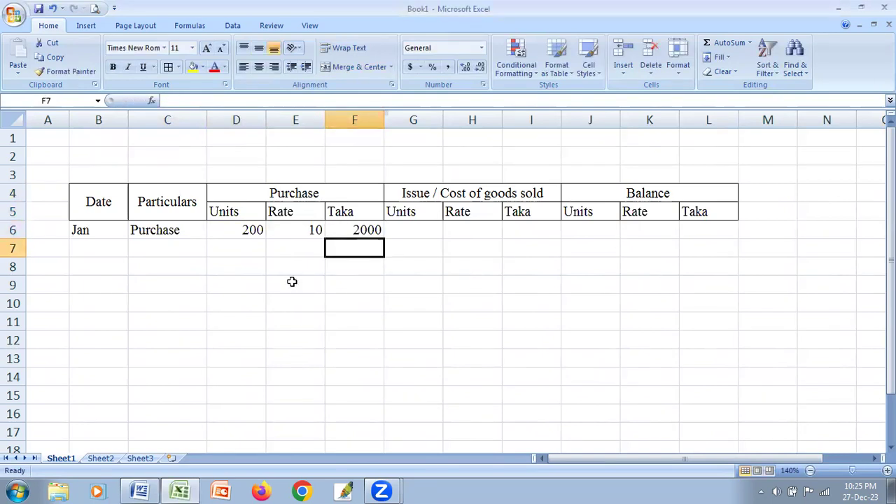
Step: Copy the January purchase units, rate and amount from D6:F6 into the Balance columns starting at J6
{"action": "left_click_drag", "start_coordinate": [253, 231], "coordinate": [357, 231]}
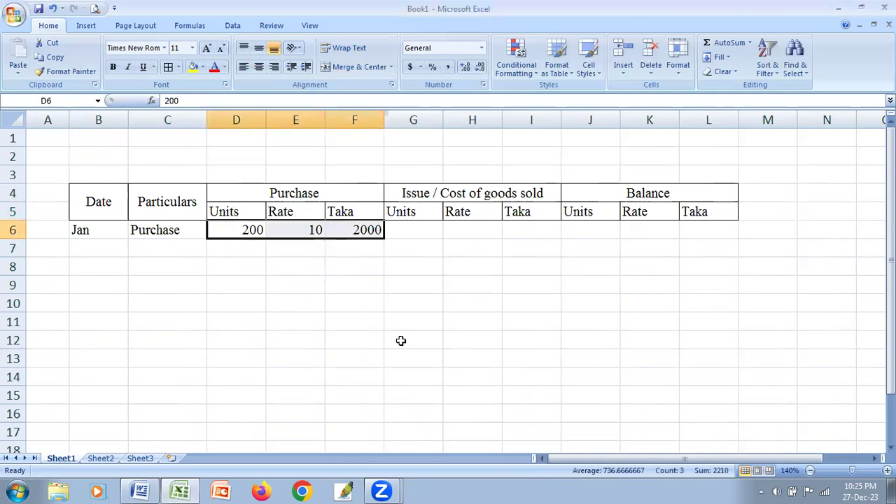
{"action": "key", "text": "ctrl+c"}
{"action": "left_click", "coordinate": [585, 227]}
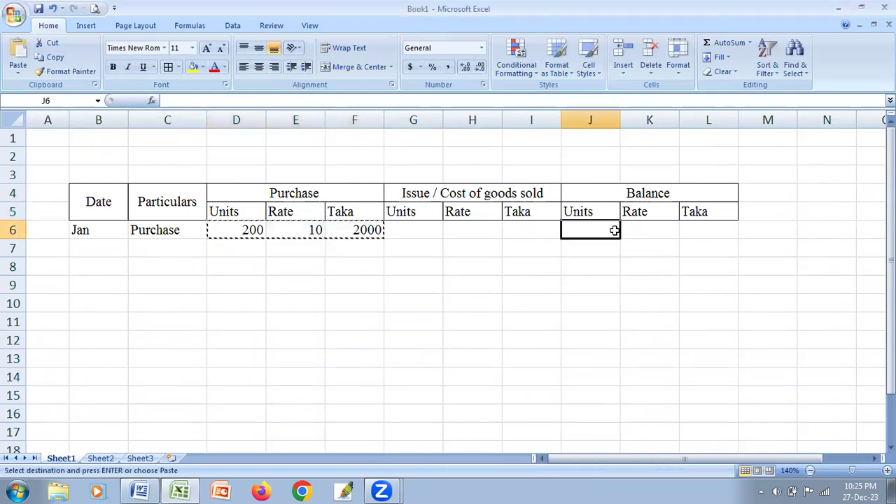
{"action": "key", "text": "ctrl+v"}
{"action": "key", "text": "Escape"}
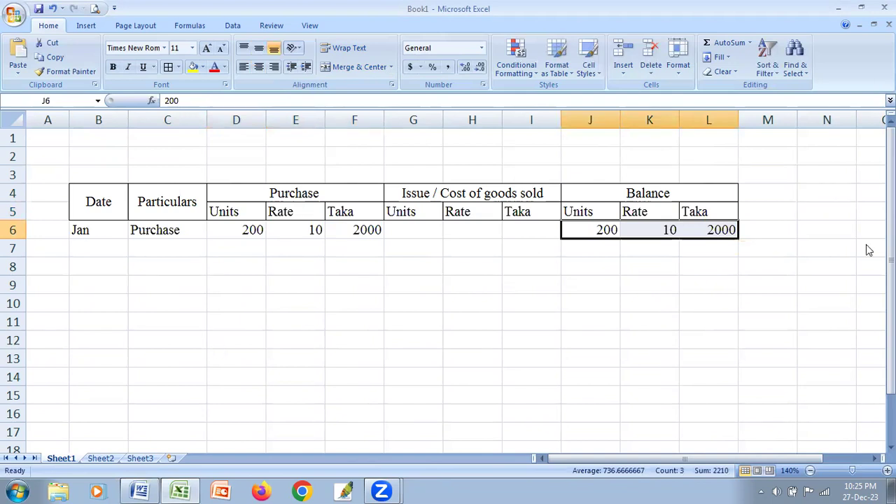
{"action": "key", "text": "ctrl+s"}
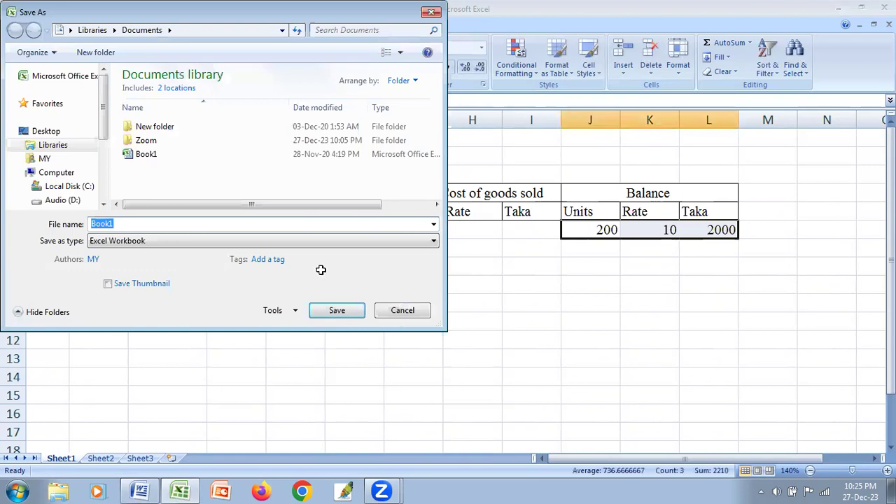
{"action": "key", "text": "Escape"}
Step: Apply outside borders to the January row, cells B6 to L6
{"action": "left_click_drag", "start_coordinate": [98, 230], "coordinate": [683, 230]}
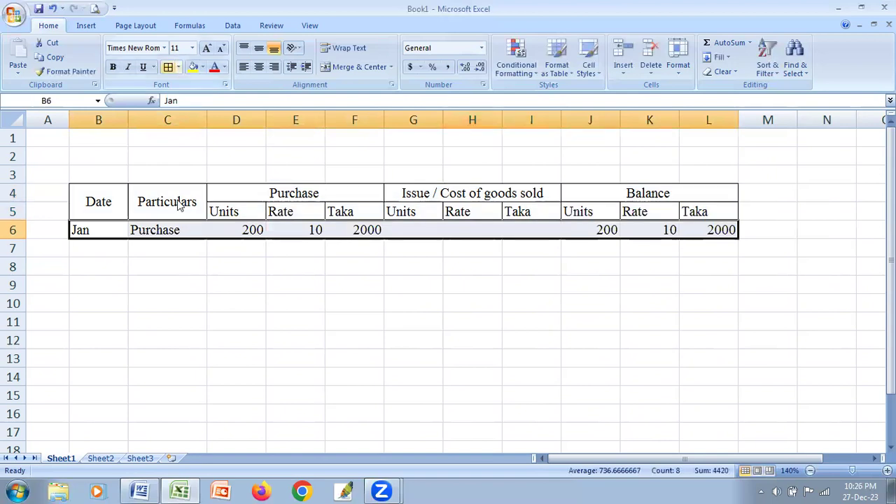
{"action": "left_click", "coordinate": [178, 67]}
{"action": "left_click", "coordinate": [228, 275]}
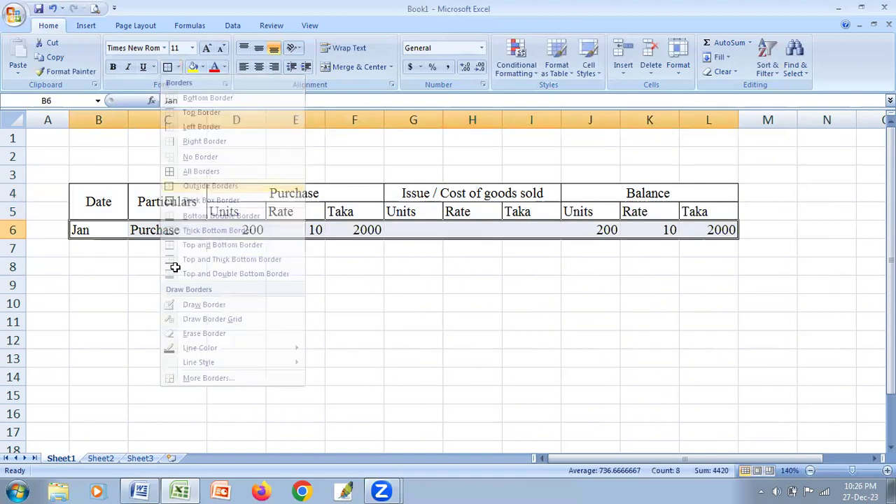
Step: Look up the February sale in the Word problem document and enter "Feb" in B7 and "Sales" in C7 of the Excel ledger
{"action": "left_click", "coordinate": [125, 251]}
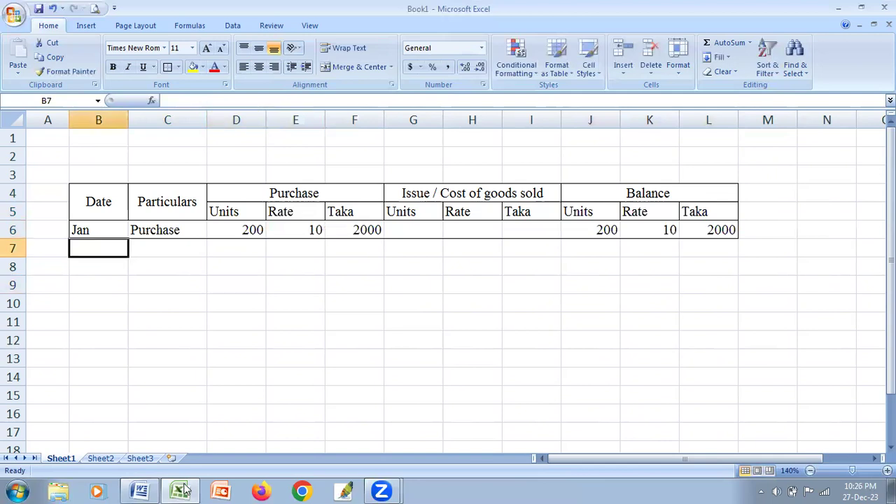
{"action": "key", "text": "alt+Tab"}
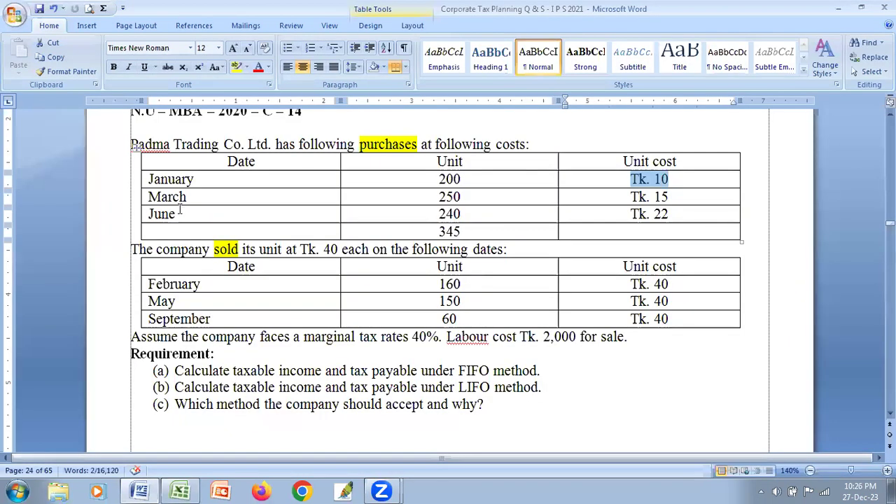
{"action": "left_click", "coordinate": [208, 282]}
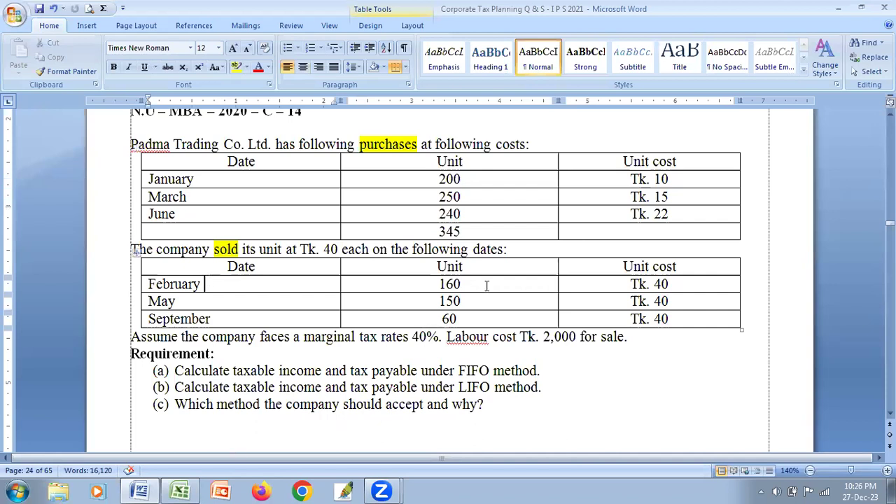
{"action": "double_click", "coordinate": [435, 284]}
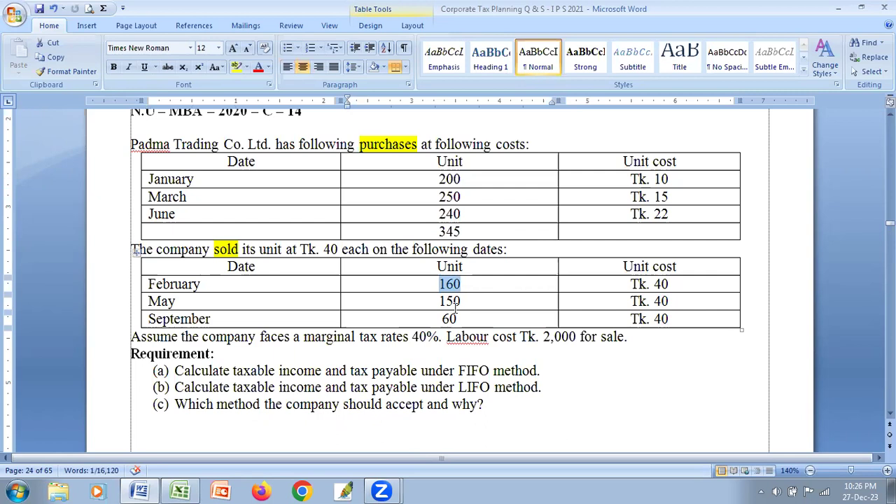
{"action": "left_click", "coordinate": [180, 490]}
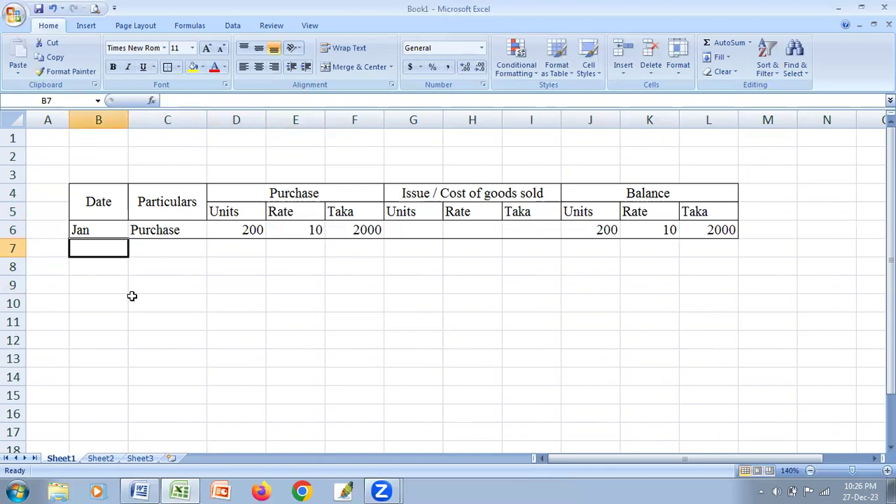
{"action": "type", "text": "Feb"}
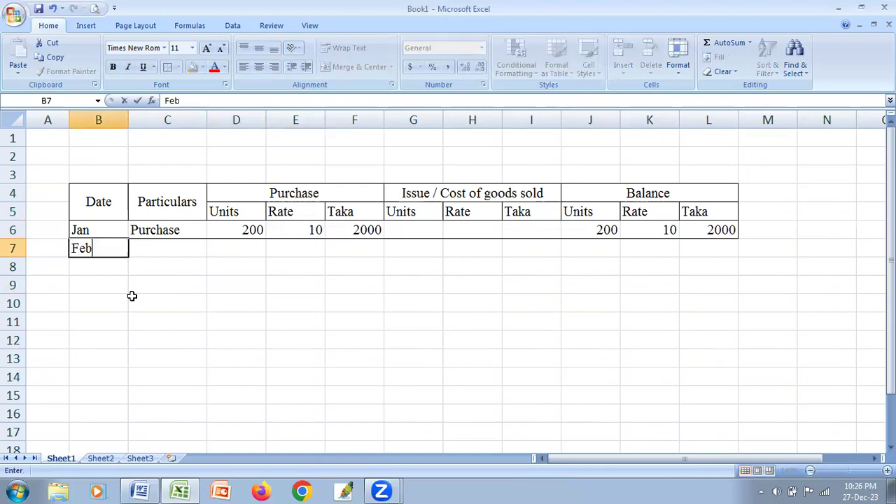
{"action": "key", "text": "Tab"}
{"action": "type", "text": "S"}
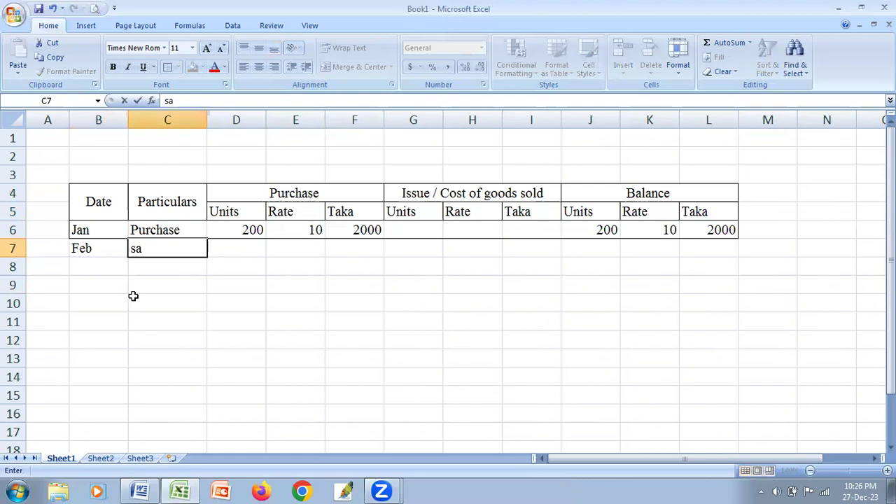
{"action": "type", "text": "ales"}
Step: Enter 160 units in G7 and rate 10 in H7 as the February cost of goods sold
{"action": "key", "text": "Tab"}
{"action": "key", "text": "Tab"}
{"action": "key", "text": "Tab"}
{"action": "key", "text": "Tab"}
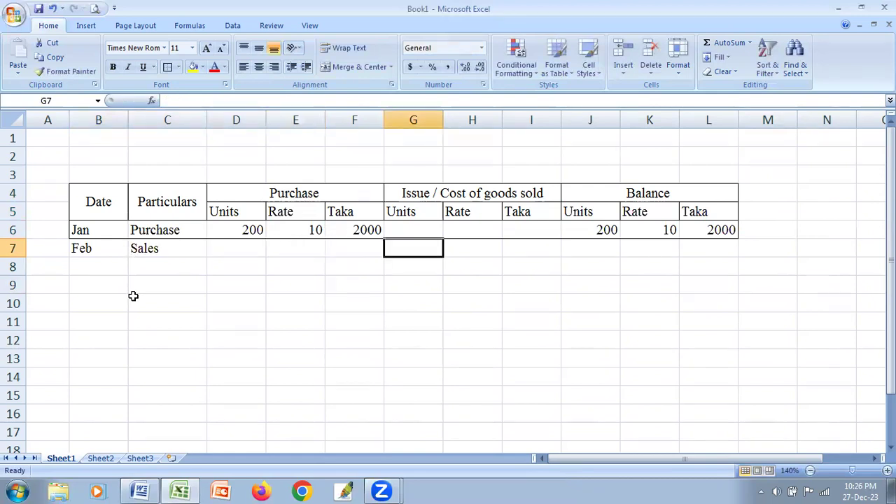
{"action": "type", "text": "160"}
{"action": "key", "text": "Tab"}
{"action": "type", "text": "1"}
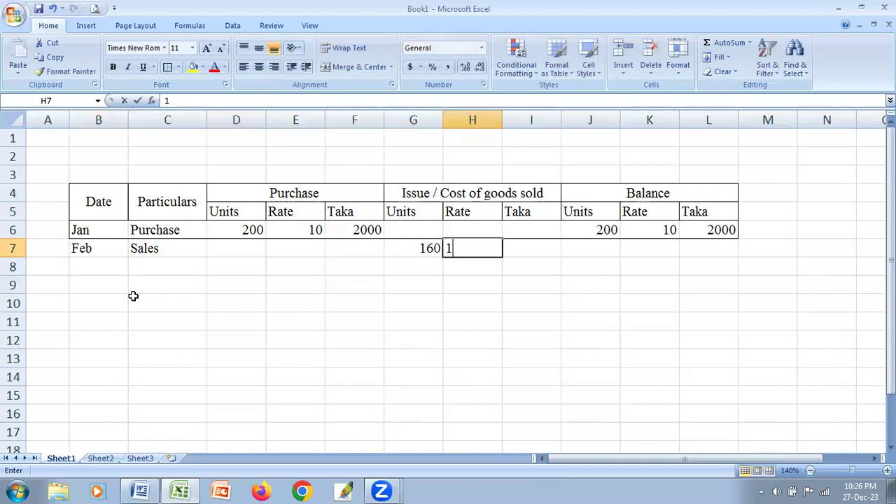
{"action": "type", "text": "0"}
{"action": "key", "text": "Tab"}
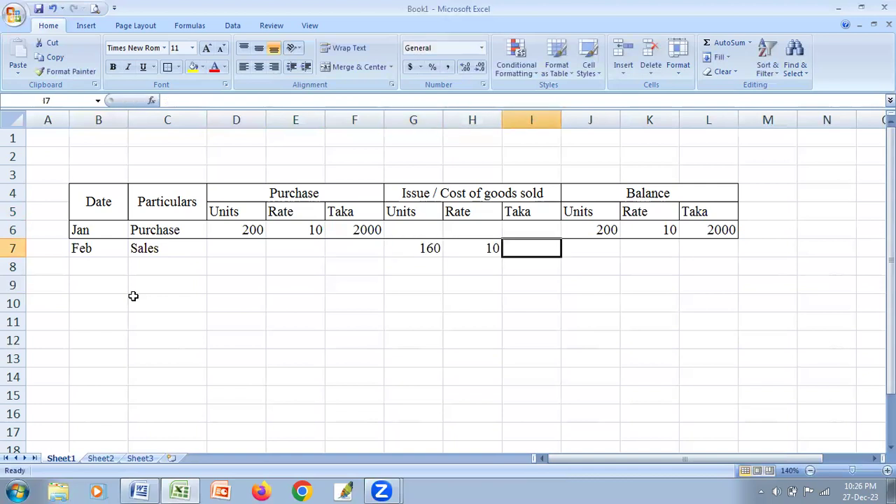
Step: Calculate the February cost of goods sold in I7 with the formula =G7*H7
{"action": "type", "text": "="}
{"action": "key", "text": "Left"}
{"action": "key", "text": "Left"}
{"action": "type", "text": "*"}
{"action": "key", "text": "Left"}
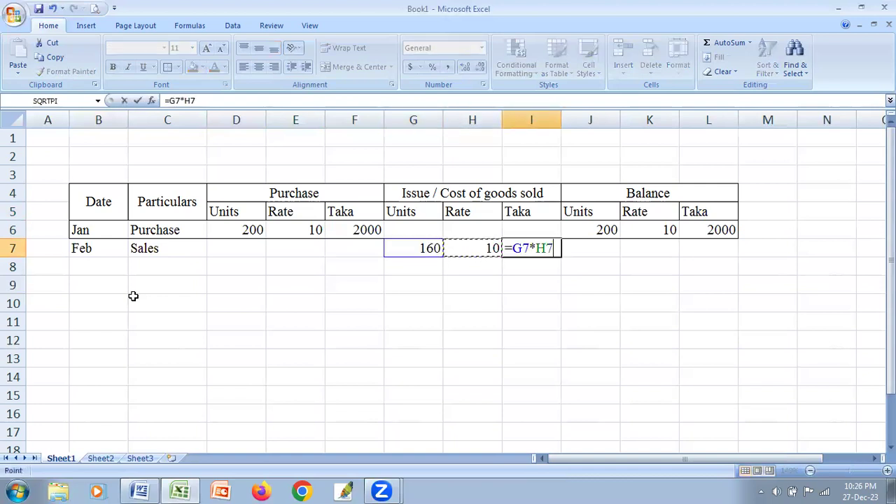
{"action": "key", "text": "Return"}
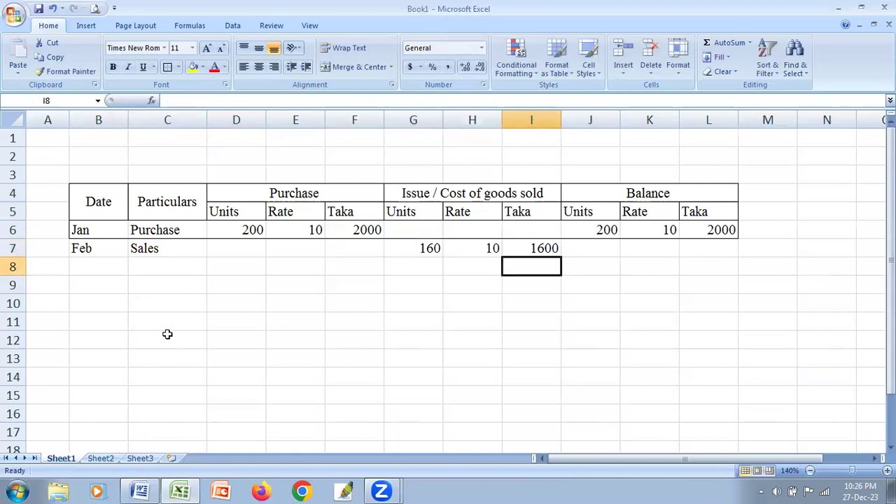
Step: Enter the February balance as 40 units in J7 and rate 10 in K7
{"action": "left_click", "coordinate": [610, 249]}
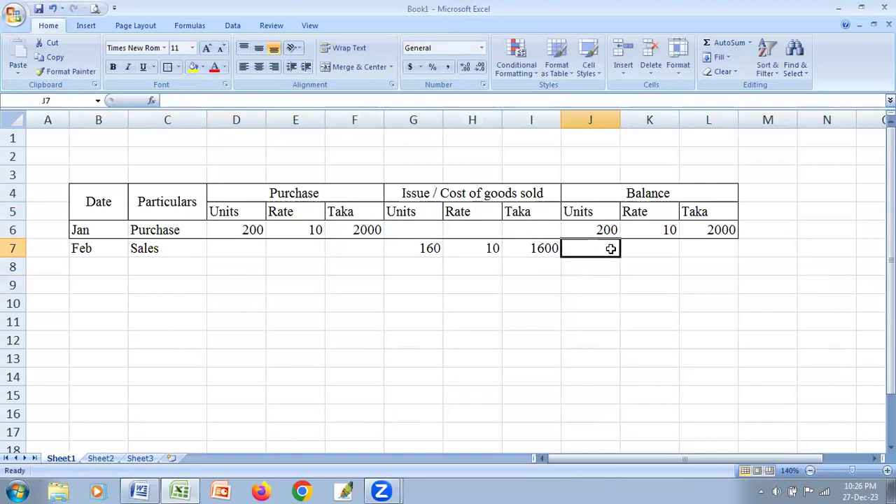
{"action": "key", "text": "Tab"}
{"action": "type", "text": "10"}
{"action": "key", "text": "Tab"}
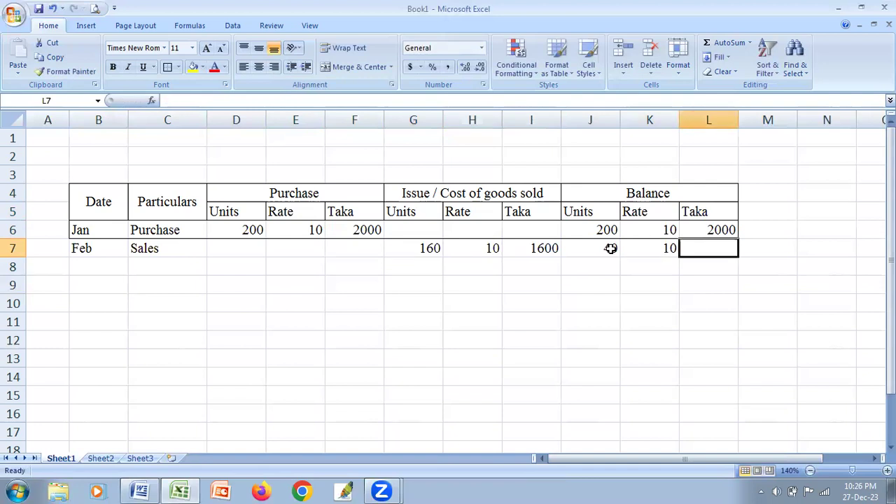
Step: Copy the balance amount formula from L6 into L7 for the February row
{"action": "key", "text": "Up"}
{"action": "key", "text": "ctrl+c"}
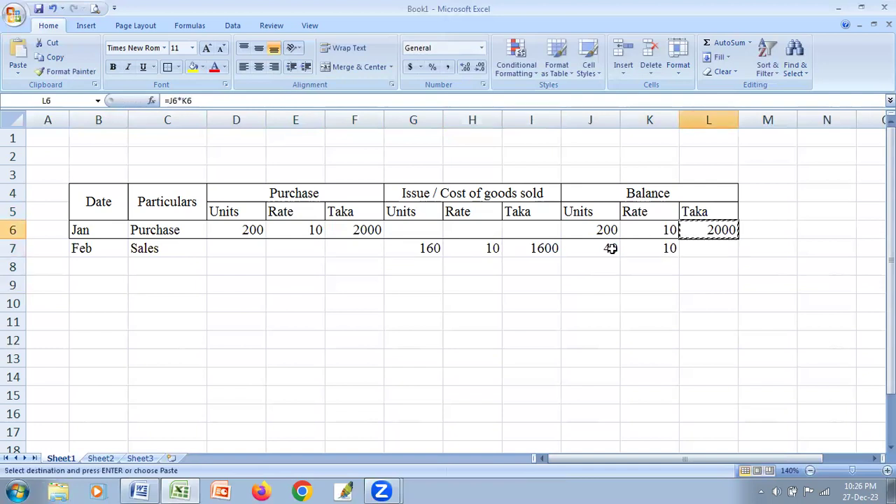
{"action": "key", "text": "Down"}
{"action": "key", "text": "ctrl+v"}
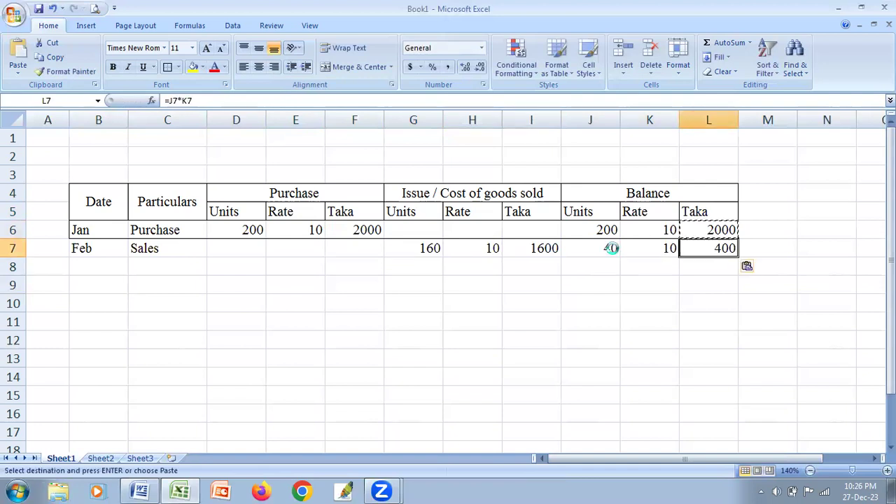
{"action": "key", "text": "Escape"}
{"action": "key", "text": "ctrl+s"}
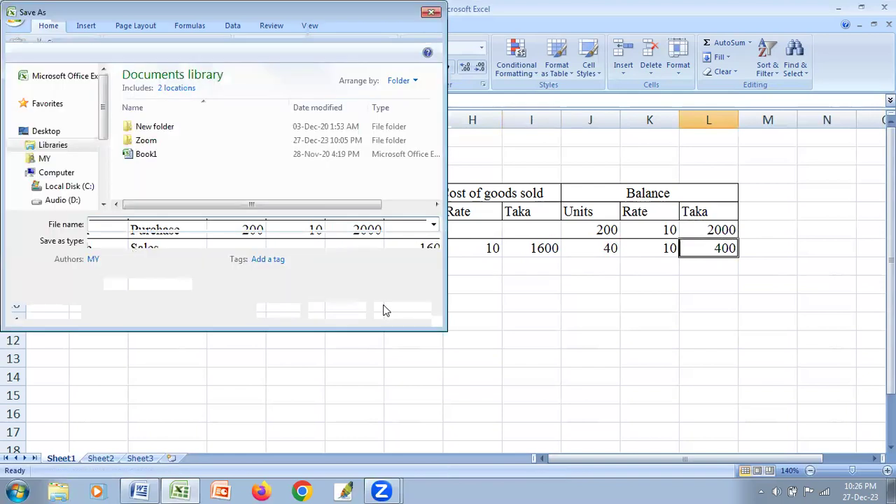
{"action": "key", "text": "Escape"}
Step: Apply outside borders to the February row, cells B7 to L7
{"action": "left_click_drag", "start_coordinate": [81, 248], "coordinate": [236, 248]}
{"action": "left_click_drag", "start_coordinate": [532, 267], "coordinate": [709, 249]}
{"action": "left_click", "coordinate": [649, 303]}
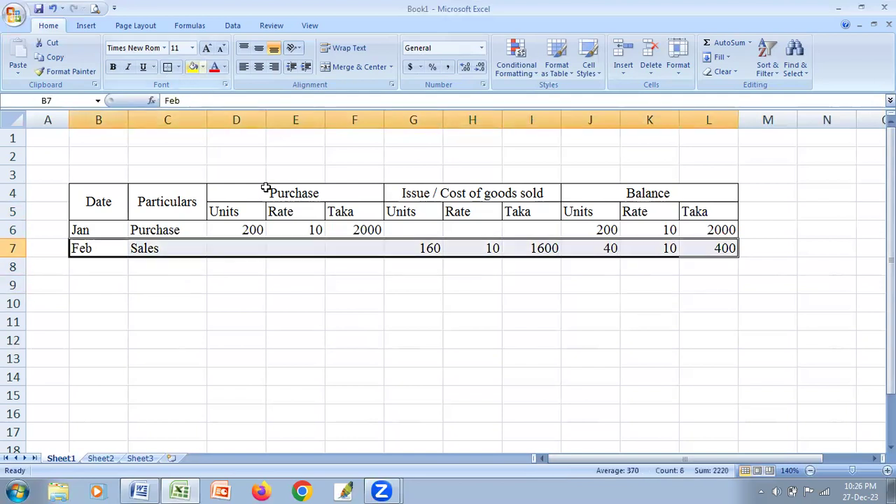
{"action": "key", "text": "Down"}
{"action": "key", "text": "Down"}
{"action": "key", "text": "Right"}
{"action": "key", "text": "Right"}
{"action": "key", "text": "Right"}
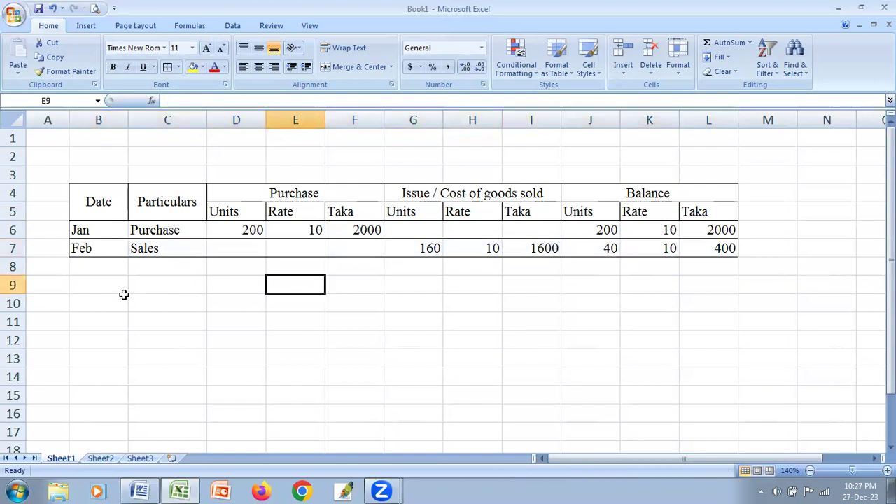
Step: Look up the March purchase in the Word problem document and enter "March" as the date in B9 of the Excel ledger
{"action": "key", "text": "Up"}
{"action": "key", "text": "Left"}
{"action": "key", "text": "Left"}
{"action": "key", "text": "Left"}
{"action": "left_click", "coordinate": [187, 488]}
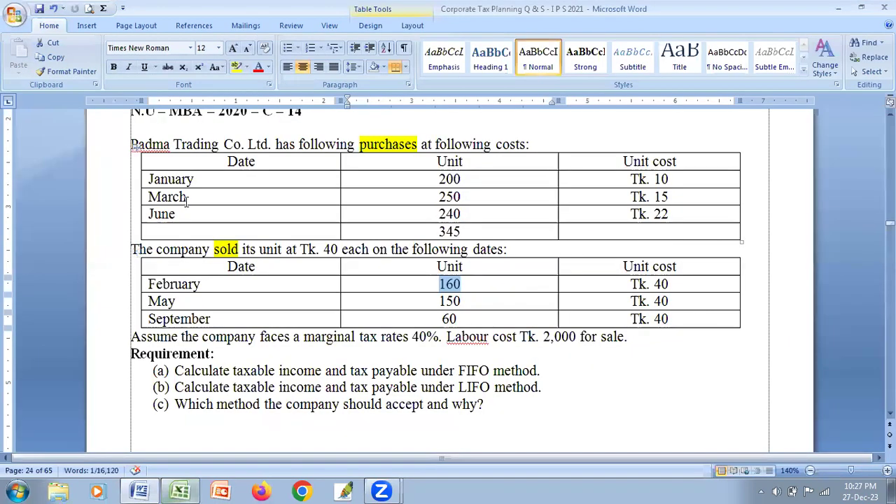
{"action": "left_click", "coordinate": [189, 197]}
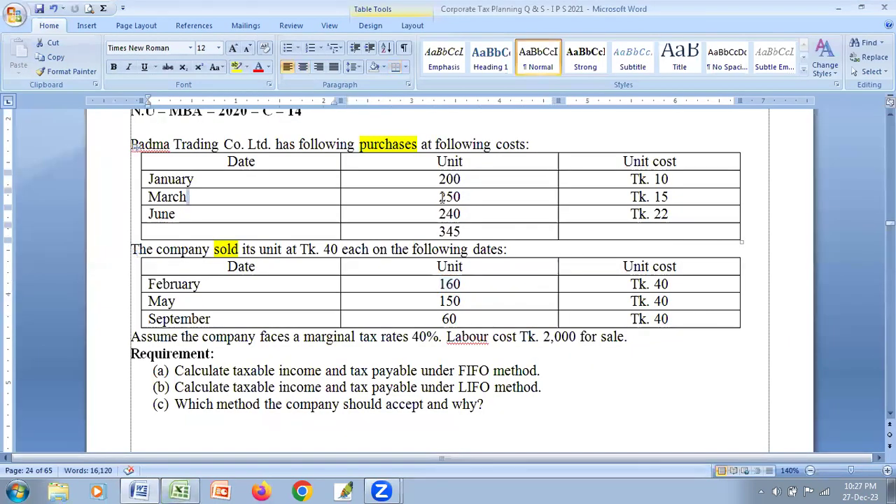
{"action": "double_click", "coordinate": [449, 197]}
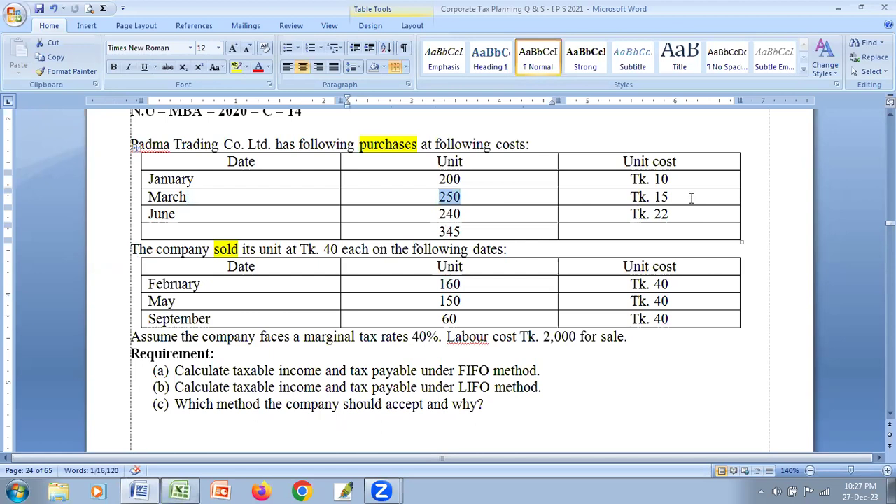
{"action": "left_click_drag", "start_coordinate": [669, 196], "coordinate": [645, 196]}
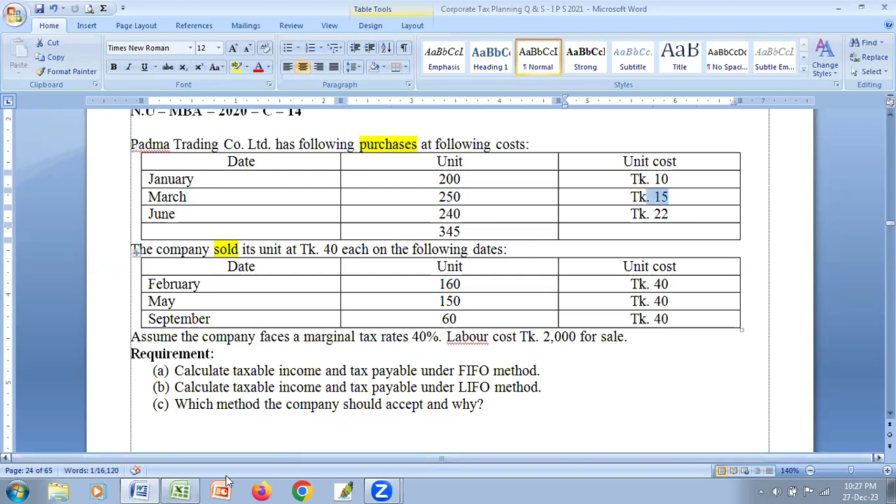
{"action": "left_click", "coordinate": [180, 491]}
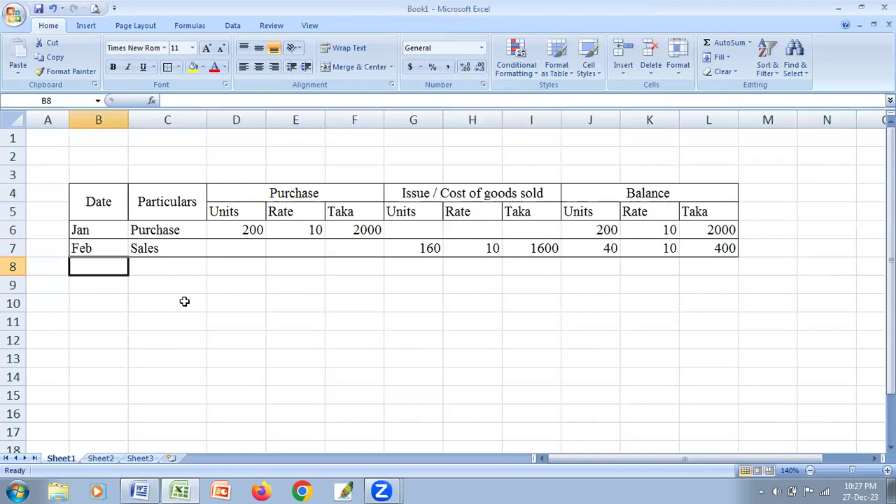
{"action": "key", "text": "Down"}
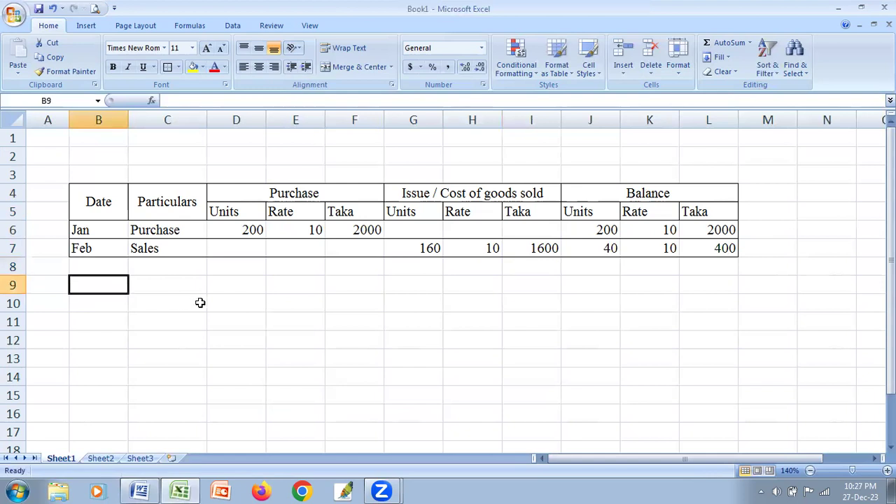
{"action": "type", "text": "Mar"}
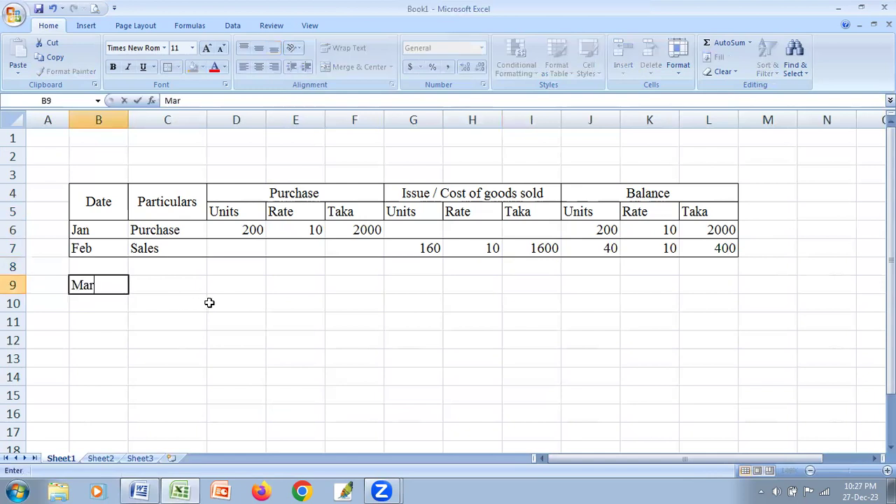
{"action": "type", "text": "ch"}
{"action": "key", "text": "Tab"}
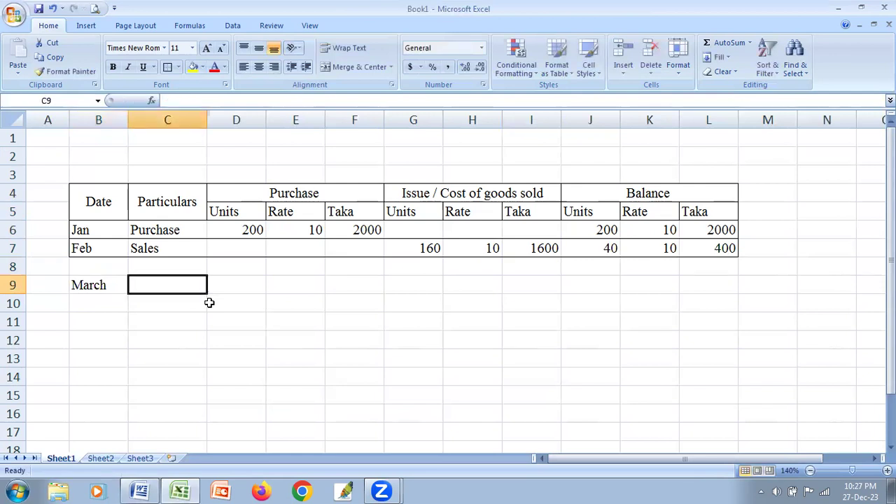
Step: Enter "Purchase" as the particulars for the March row in C9
{"action": "type", "text": "P"}
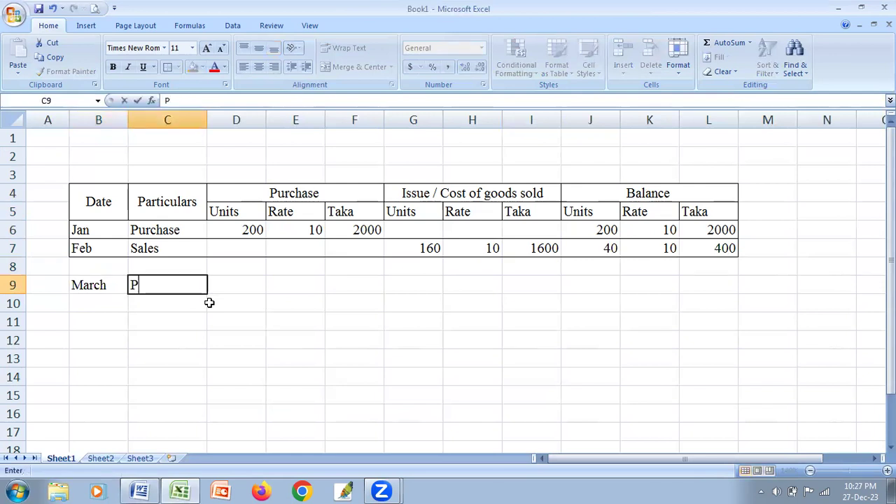
{"action": "type", "text": "urxha"}
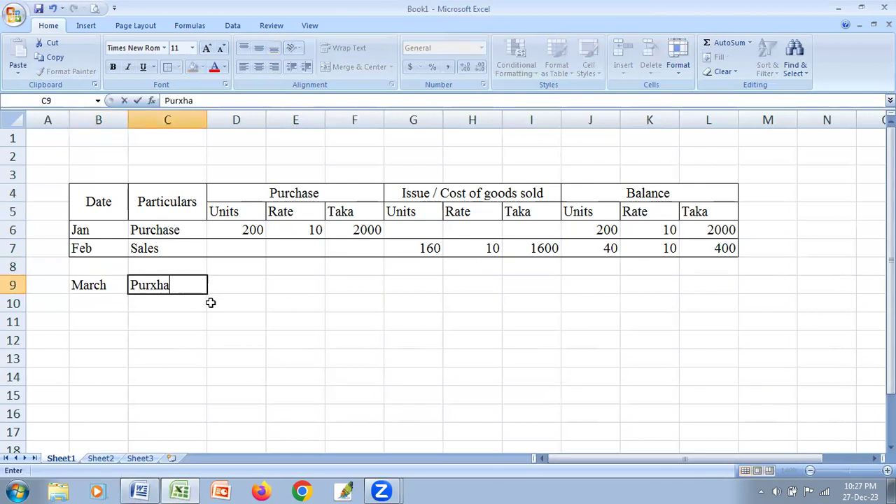
{"action": "key", "text": "BackSpace"}
{"action": "key", "text": "BackSpace"}
{"action": "key", "text": "BackSpace"}
{"action": "type", "text": "chase"}
{"action": "left_click", "coordinate": [226, 285]}
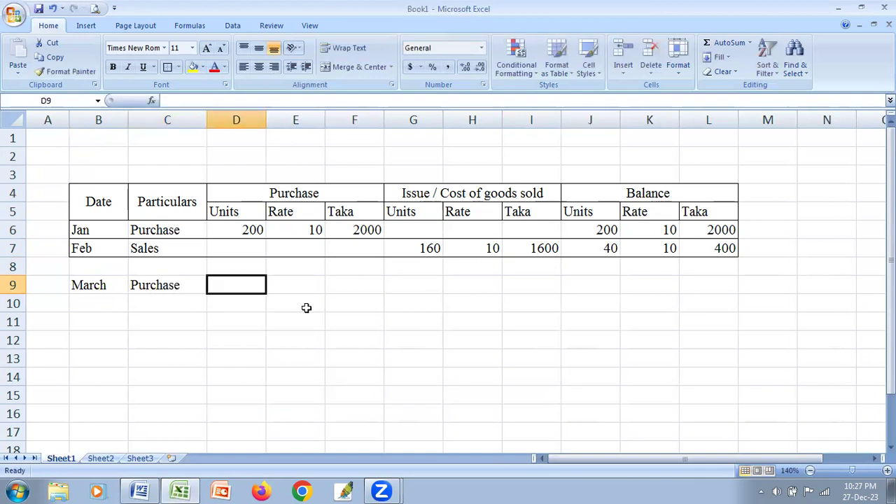
Step: Check the March purchase in the Word problem document and enter 250 units in D9 and rate 15 in E9 of the Excel ledger
{"action": "left_click", "coordinate": [184, 490]}
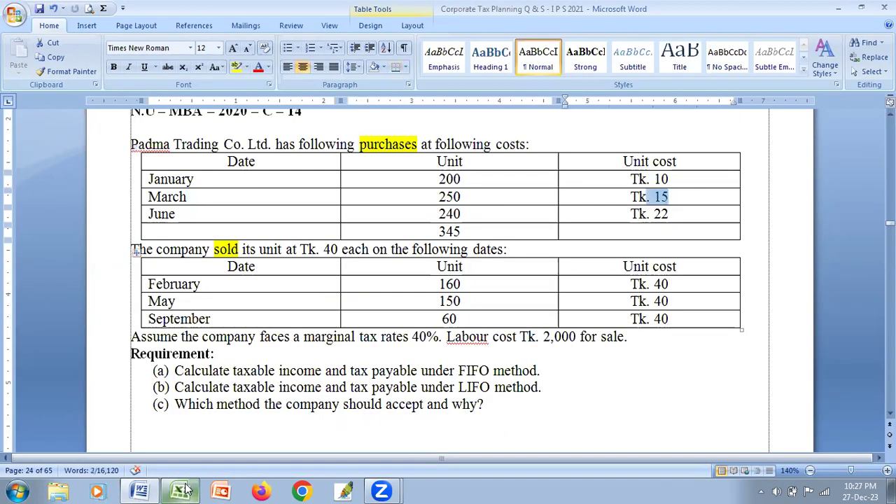
{"action": "left_click", "coordinate": [184, 490]}
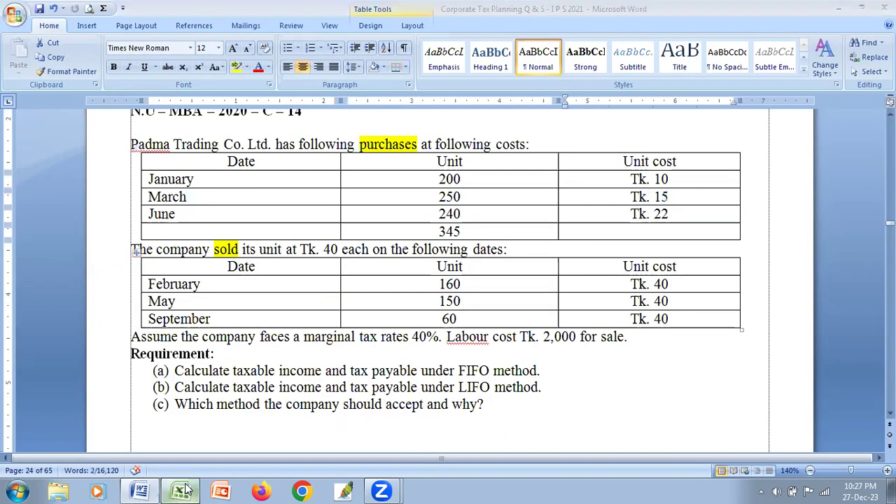
{"action": "type", "text": "250"}
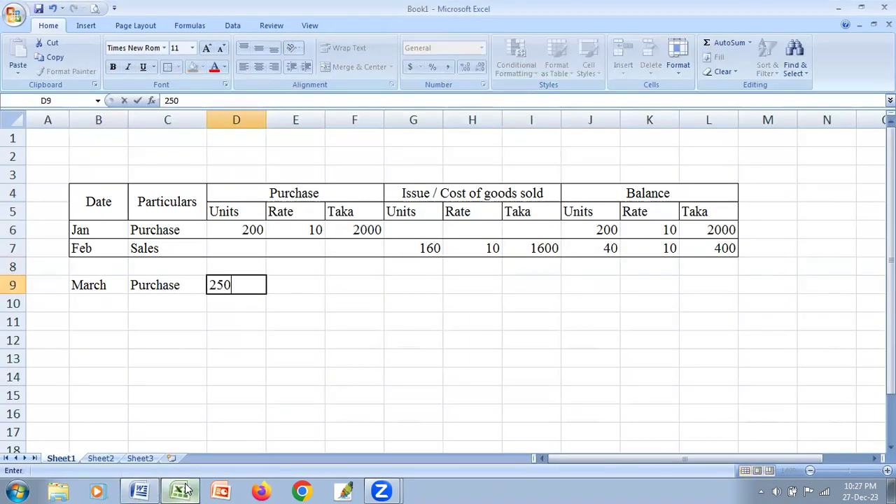
{"action": "key", "text": "Tab"}
{"action": "type", "text": "15"}
{"action": "key", "text": "Tab"}
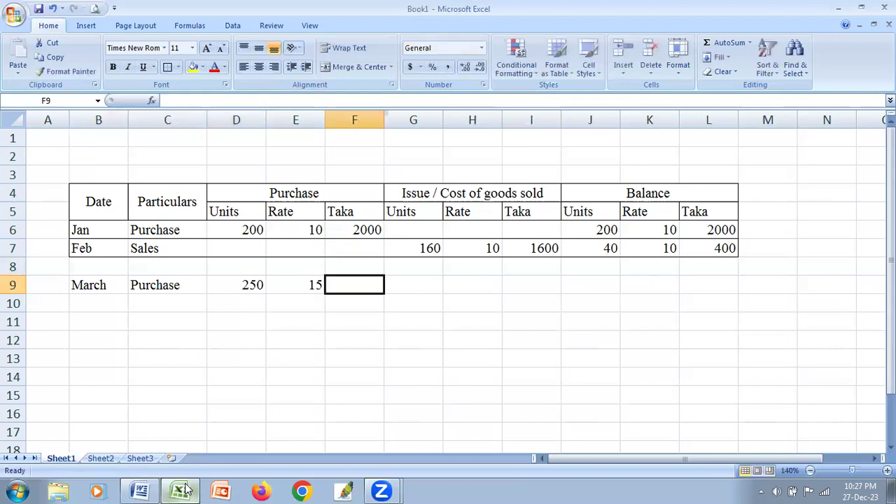
Step: Calculate the March purchase amount in F9 with the formula =D9*E9
{"action": "type", "text": "=D9*"}
{"action": "key", "text": "Left"}
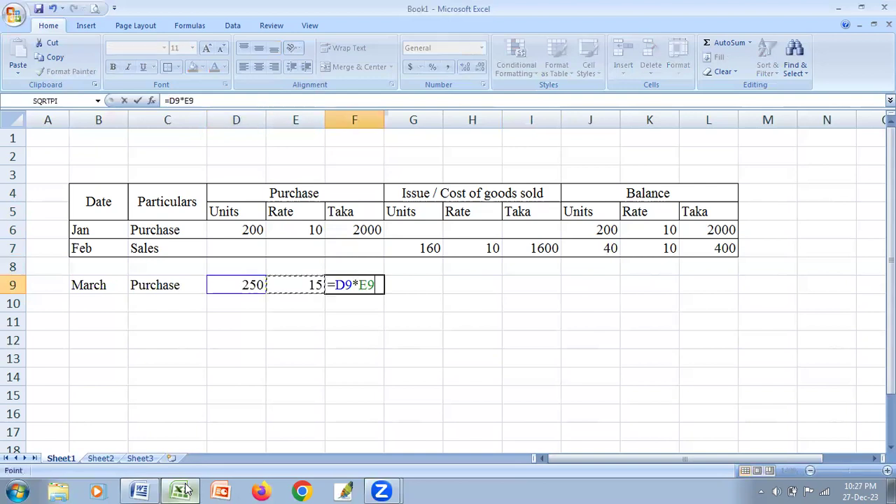
{"action": "key", "text": "Return"}
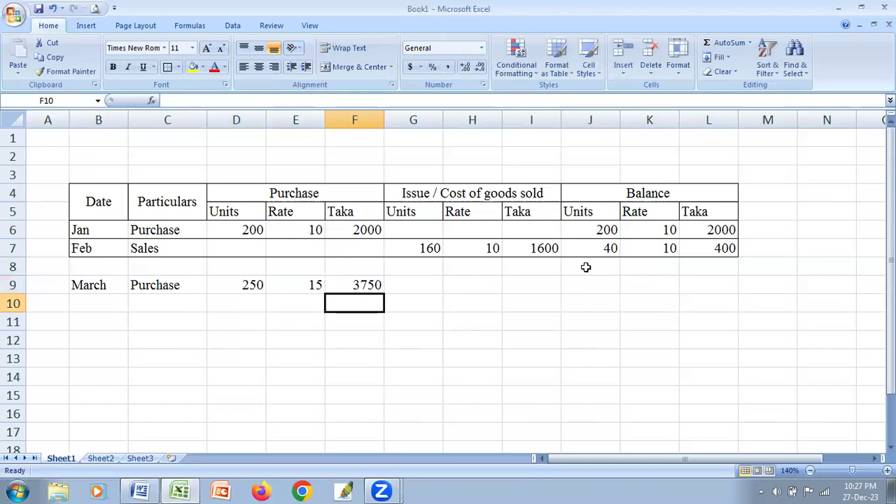
Step: Carry the opening stock into the March balance with 40 units in J8 and rate 10 in K8
{"action": "left_click", "coordinate": [590, 267]}
{"action": "type", "text": "40"}
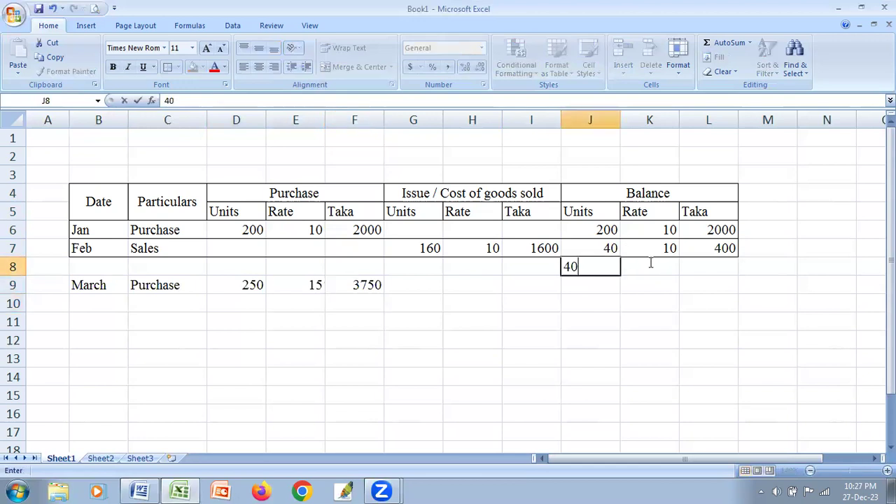
{"action": "key", "text": "Tab"}
{"action": "type", "text": "10"}
{"action": "key", "text": "Tab"}
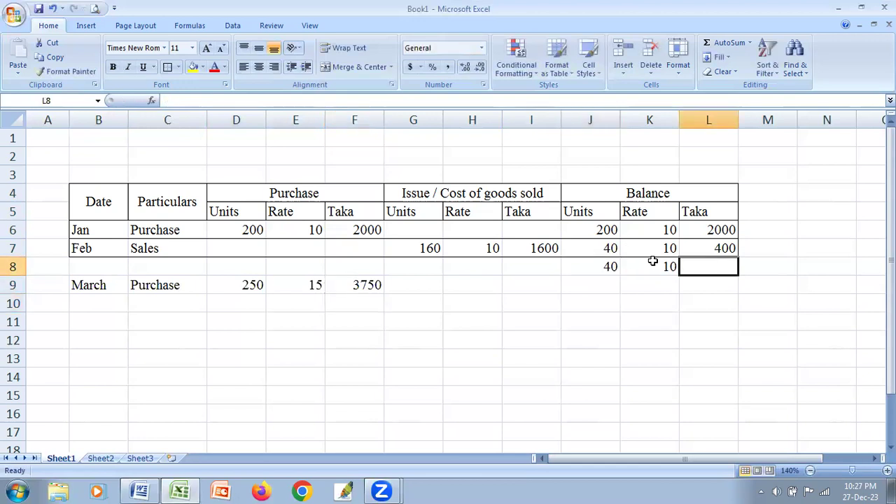
Step: Calculate the carried-forward balance amount in L8 with the formula =J8*K8
{"action": "type", "text": "="}
{"action": "left_click", "coordinate": [653, 262]}
{"action": "key", "text": "Left"}
{"action": "type", "text": "*"}
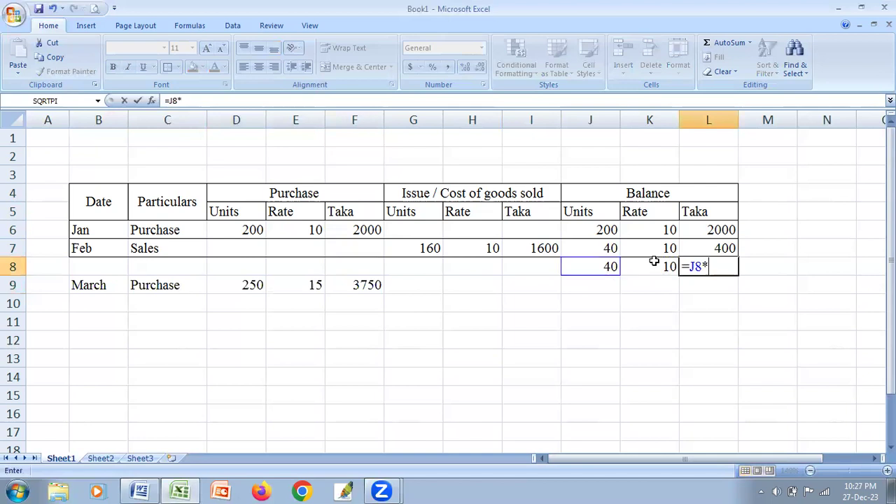
{"action": "left_click", "coordinate": [654, 262]}
{"action": "key", "text": "Return"}
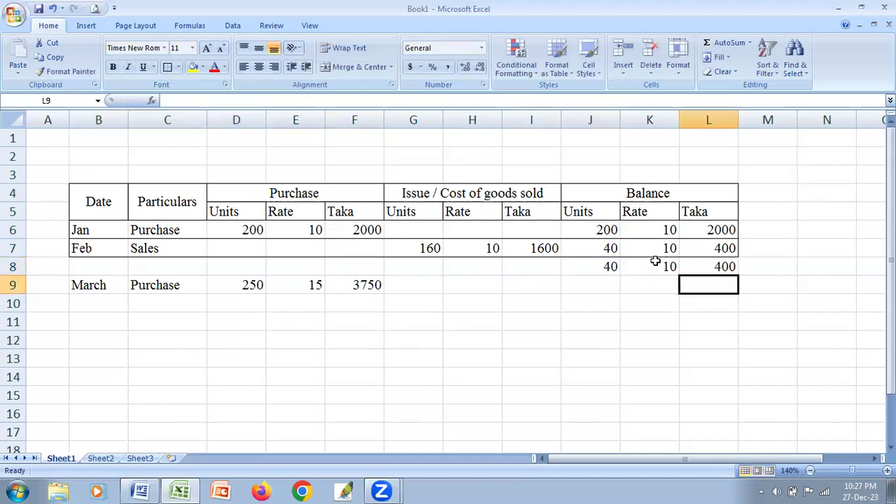
Step: Copy the balance amount formula from L8 into L9 and enter 250 units in J9 and rate 15 in K9
{"action": "key", "text": "ctrl+d"}
{"action": "left_click", "coordinate": [581, 285]}
{"action": "type", "text": "250"}
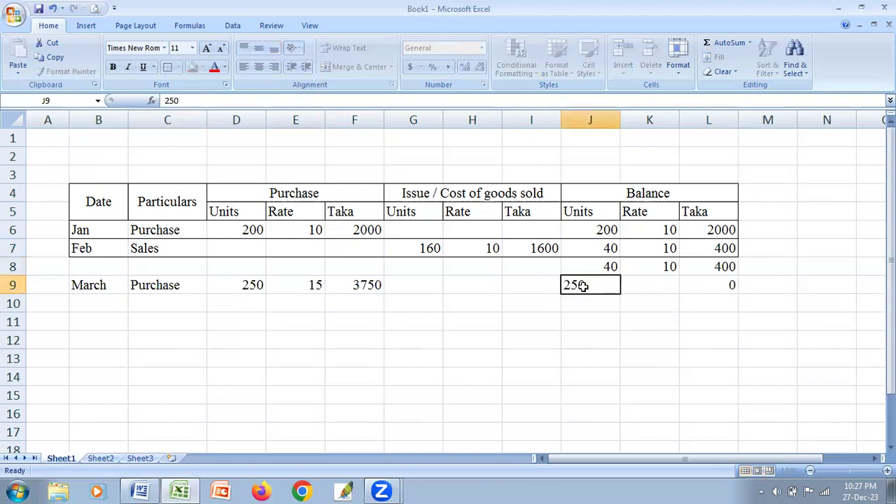
{"action": "key", "text": "Right"}
{"action": "type", "text": "15"}
{"action": "key", "text": "Return"}
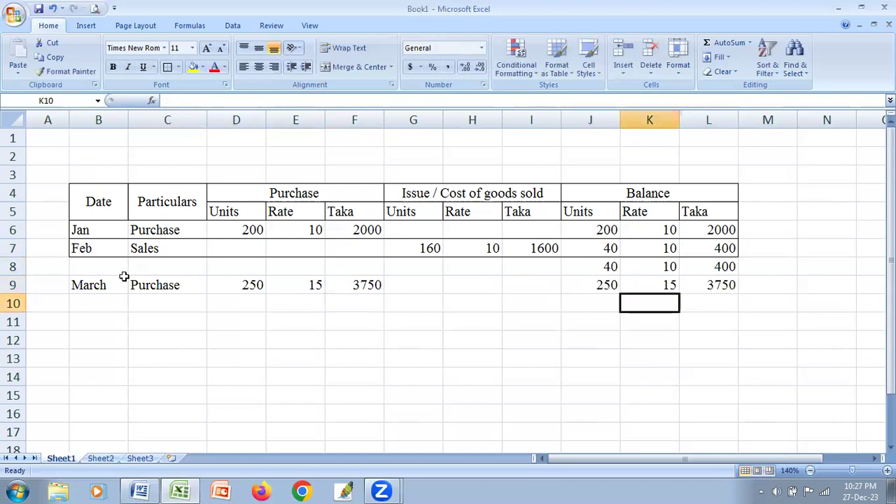
Step: Apply outside borders to the March rows, cells B8 to L9
{"action": "left_click_drag", "start_coordinate": [94, 259], "coordinate": [491, 302]}
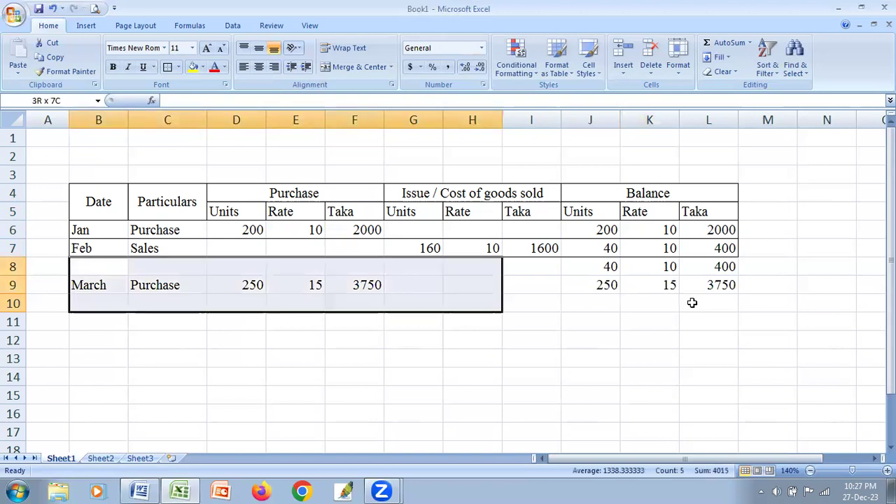
{"action": "left_click_drag", "start_coordinate": [707, 293], "coordinate": [683, 291]}
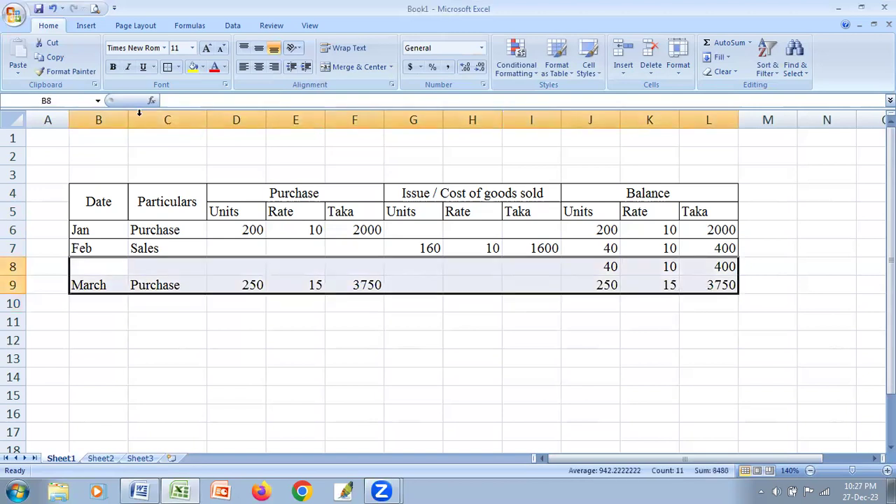
{"action": "left_click", "coordinate": [171, 67]}
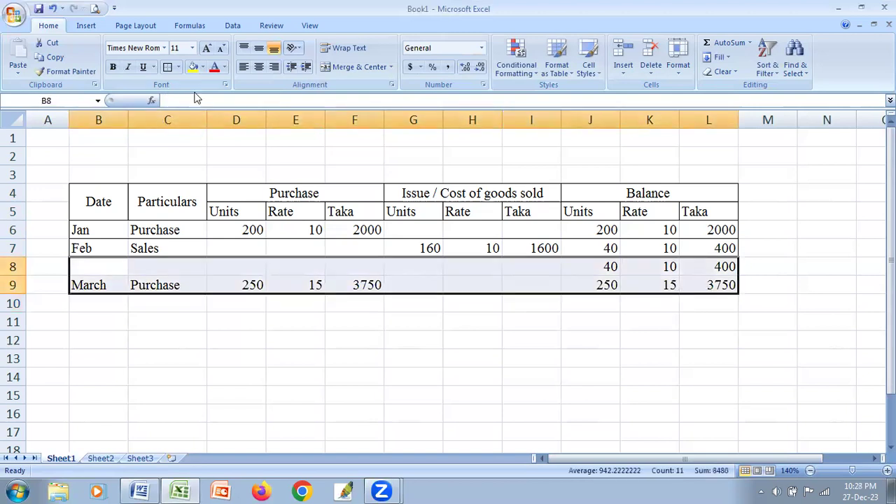
{"action": "left_click", "coordinate": [420, 379]}
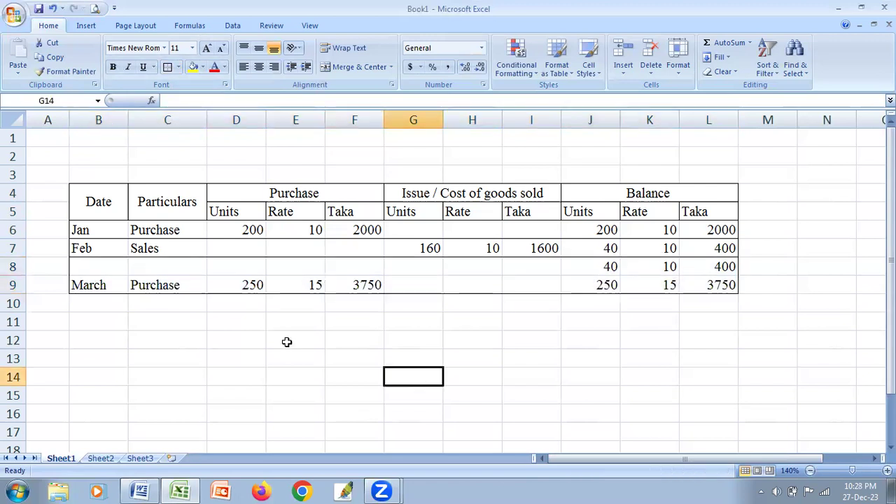
{"action": "left_click", "coordinate": [138, 287]}
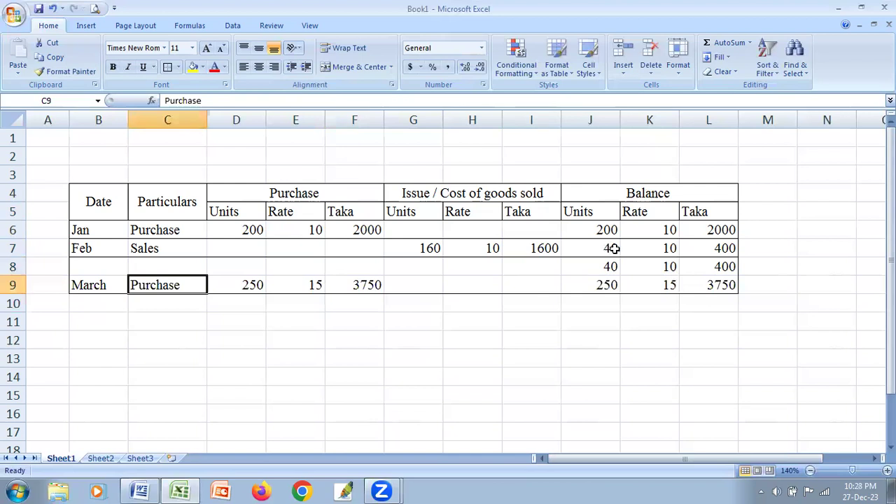
{"action": "left_click", "coordinate": [613, 248]}
{"action": "left_click", "coordinate": [609, 266]}
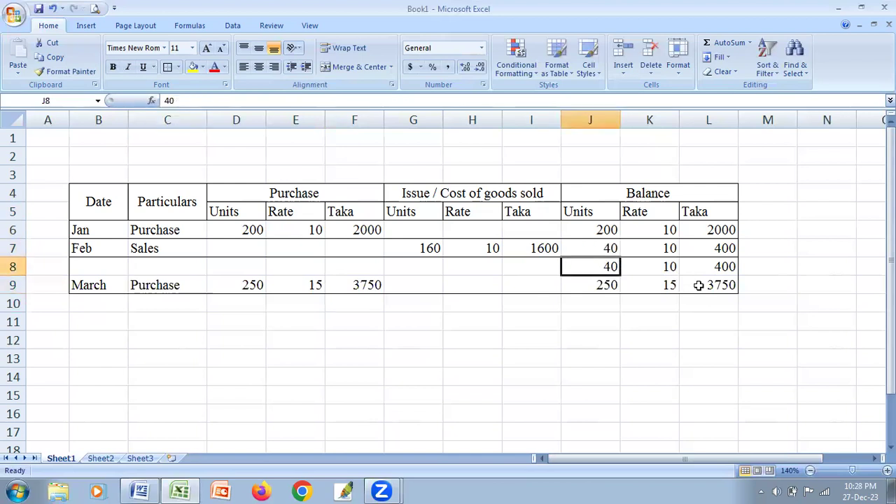
Step: Look up the next sale in the Word problem document and enter "April" as the date in B10 of the Excel ledger
{"action": "left_click", "coordinate": [97, 305]}
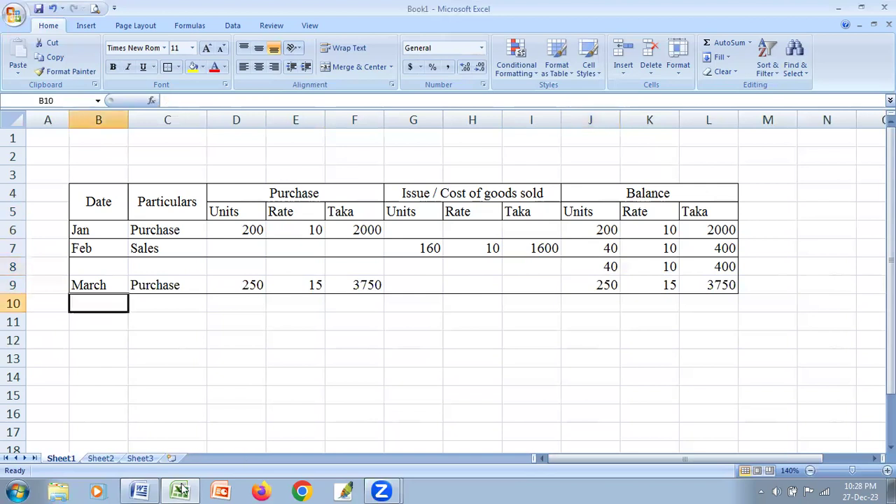
{"action": "key", "text": "alt+Tab"}
{"action": "left_click", "coordinate": [175, 179]}
{"action": "left_click", "coordinate": [181, 197]}
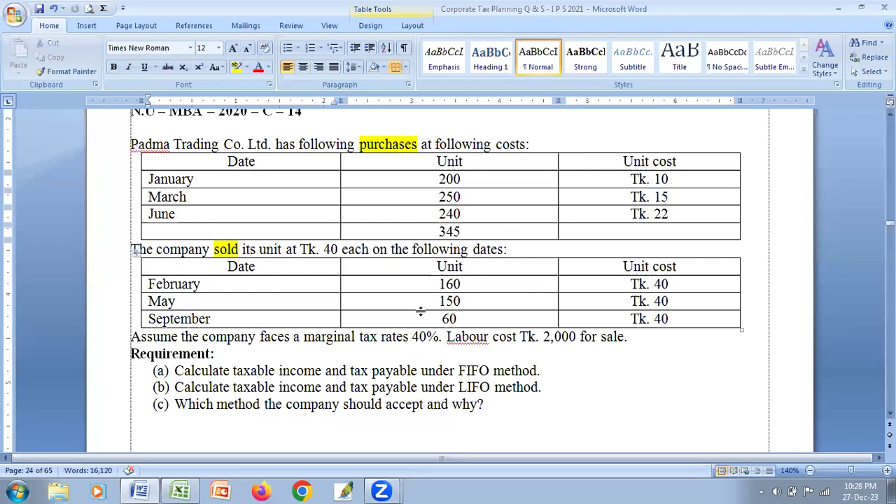
{"action": "double_click", "coordinate": [450, 301]}
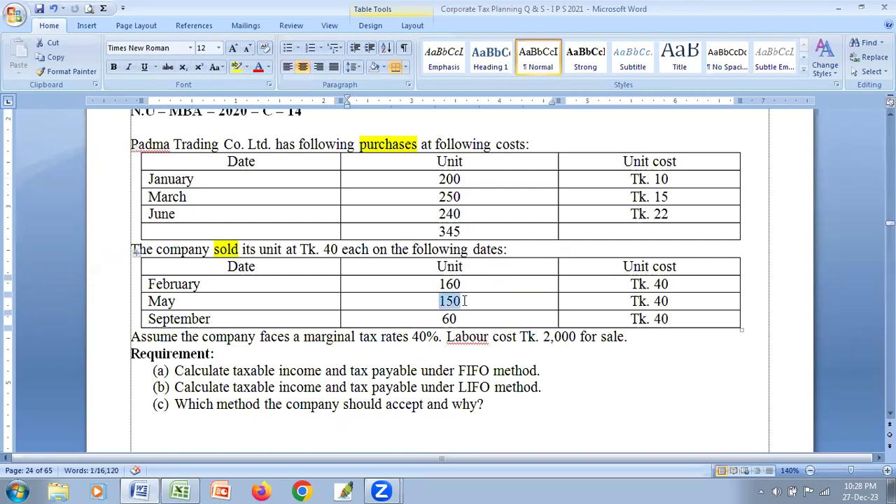
{"action": "left_click", "coordinate": [184, 490]}
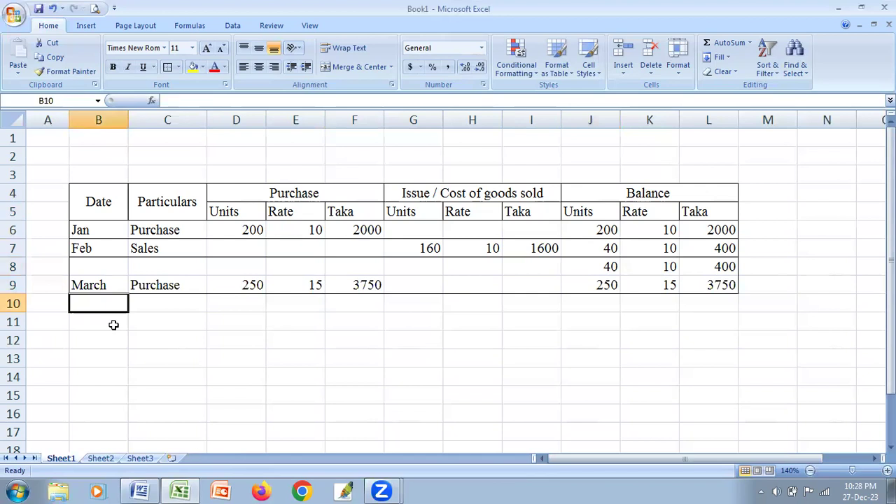
{"action": "type", "text": "A"}
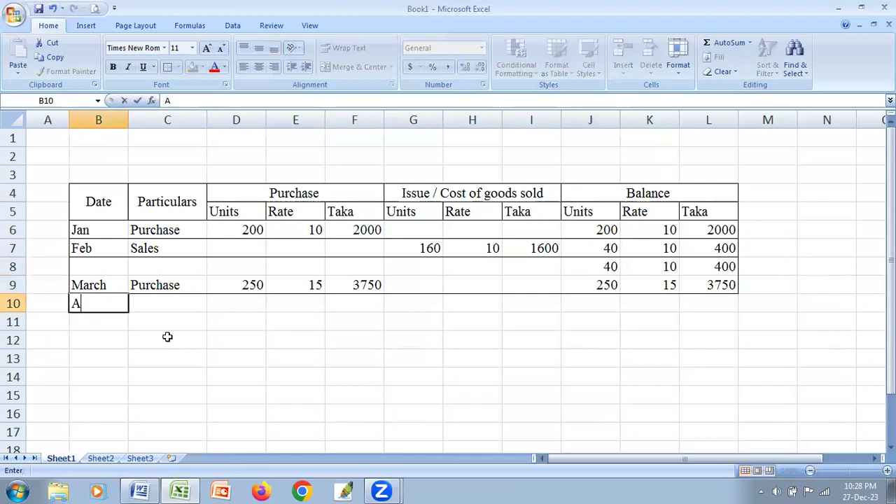
{"action": "type", "text": "pril"}
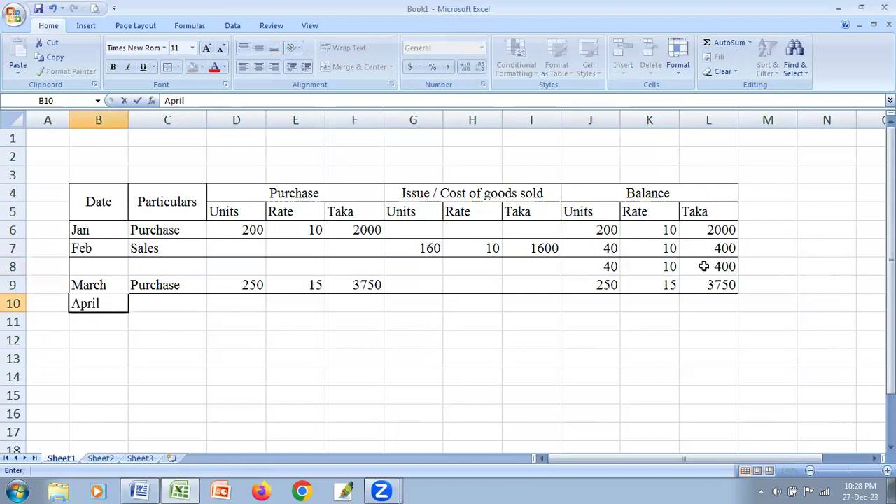
{"action": "left_click", "coordinate": [379, 376]}
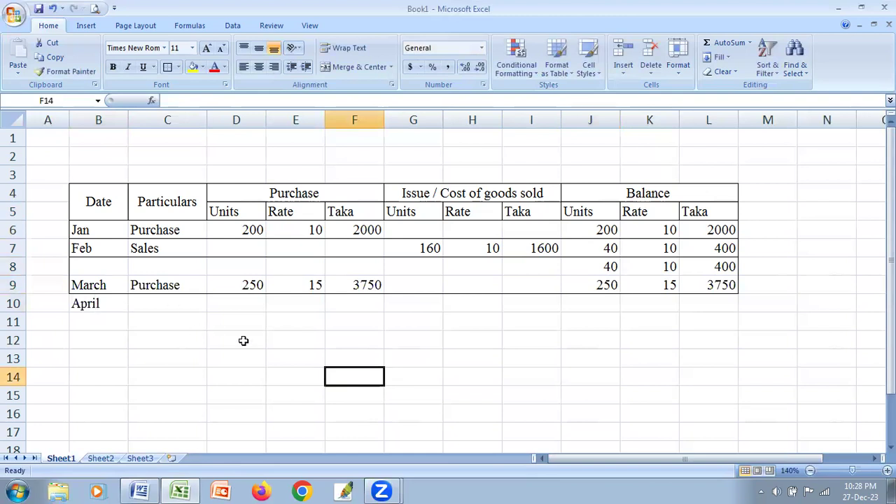
Step: Enter "Sales" as the particulars for the April row in C10
{"action": "key", "text": "Up"}
{"action": "key", "text": "Up"}
{"action": "key", "text": "Up"}
{"action": "key", "text": "Up"}
{"action": "key", "text": "Left"}
{"action": "key", "text": "Left"}
{"action": "key", "text": "Left"}
{"action": "type", "text": "Sa"}
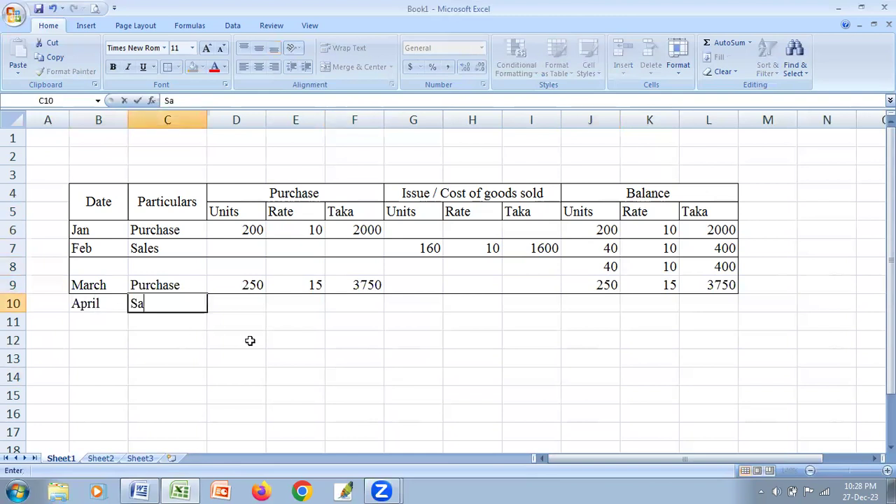
{"action": "type", "text": "les"}
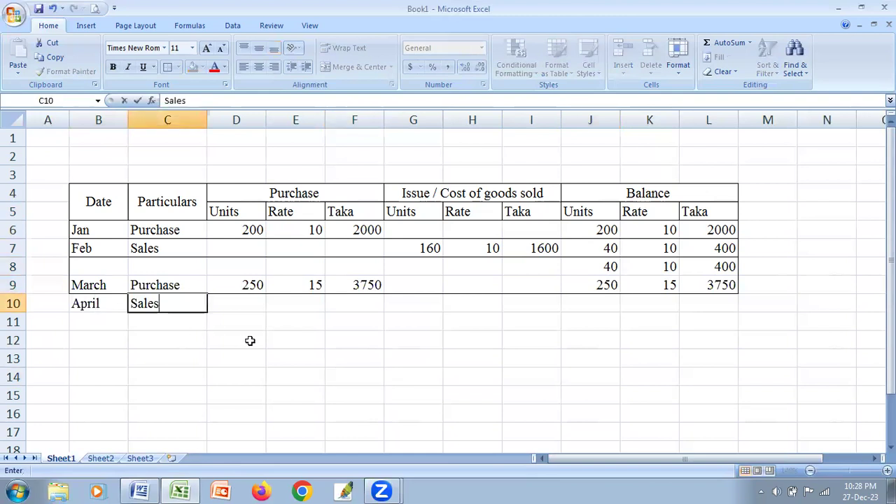
Step: Split the April sales units under Issue / Cost of goods sold into 40 in G10 and 110 in G11
{"action": "left_click", "coordinate": [426, 305]}
{"action": "type", "text": "40"}
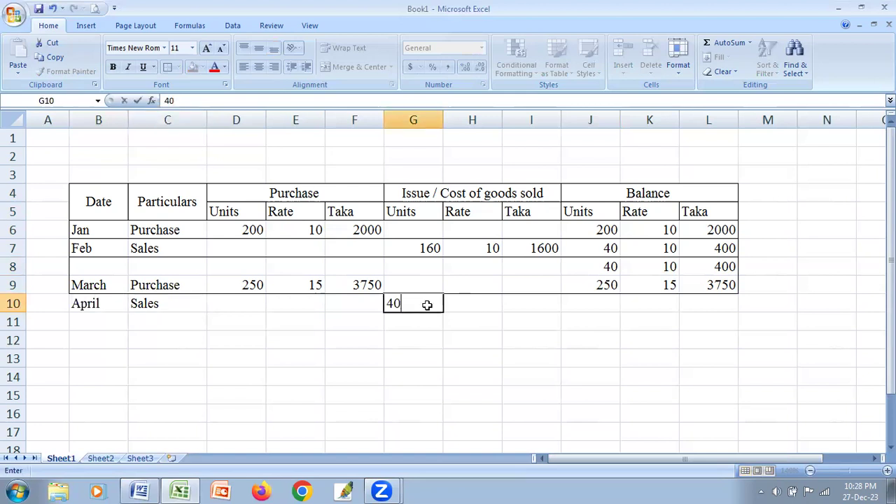
{"action": "key", "text": "Return"}
{"action": "type", "text": "110"}
{"action": "key", "text": "Tab"}
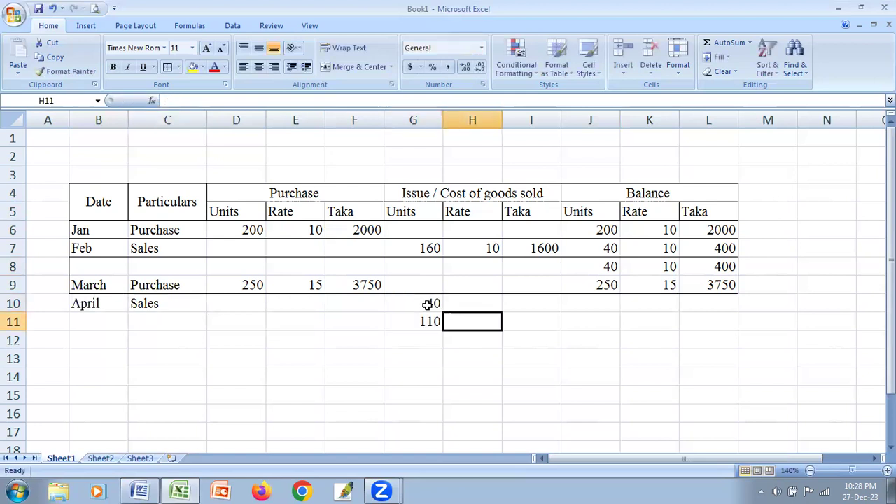
Step: Enter the April issue rates as 10 in H10 and 15 in H11
{"action": "key", "text": "Up"}
{"action": "type", "text": "10"}
{"action": "key", "text": "Return"}
{"action": "type", "text": "15"}
{"action": "key", "text": "Tab"}
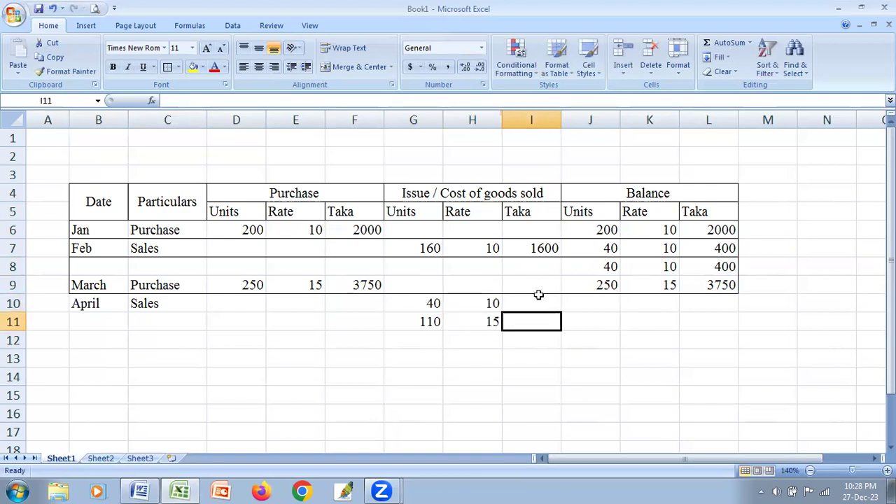
Step: Calculate the April issue Taka in I10 with =G10*H10 and fill the formula down to I11
{"action": "key", "text": "Up"}
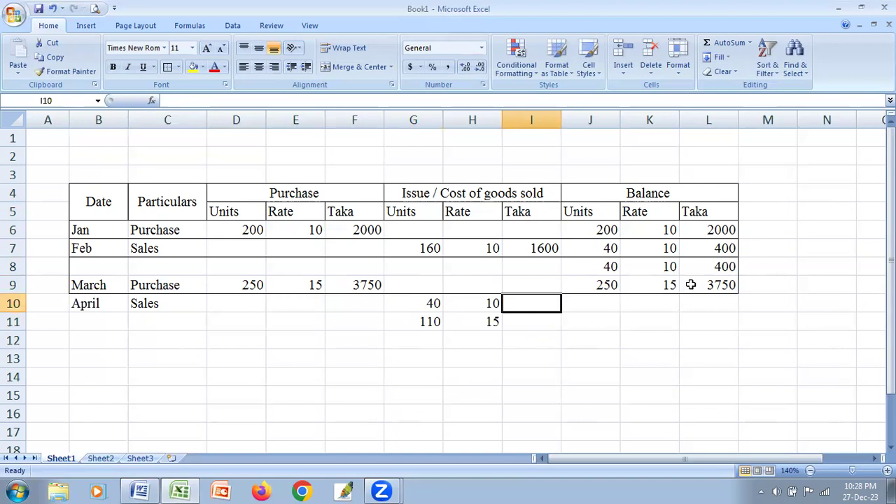
{"action": "type", "text": "="}
{"action": "key", "text": "Left"}
{"action": "key", "text": "Left"}
{"action": "type", "text": "*"}
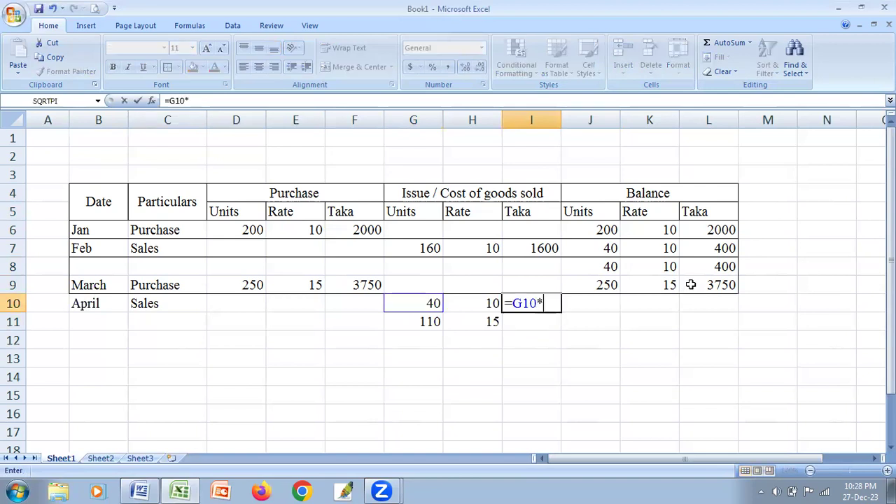
{"action": "key", "text": "Left"}
{"action": "key", "text": "Return"}
{"action": "key", "text": "ctrl+d"}
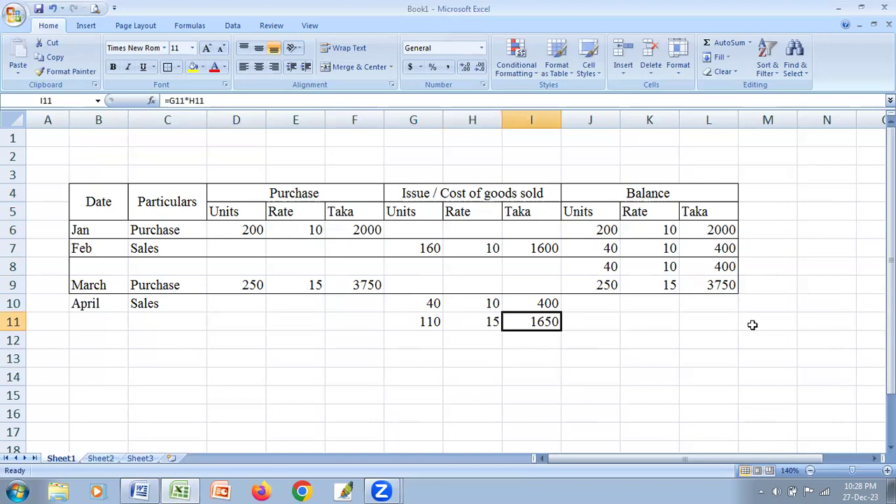
Step: Enter 0 for the units, rate and Taka of the April balance in J10:L10
{"action": "key", "text": "Up"}
{"action": "key", "text": "Right"}
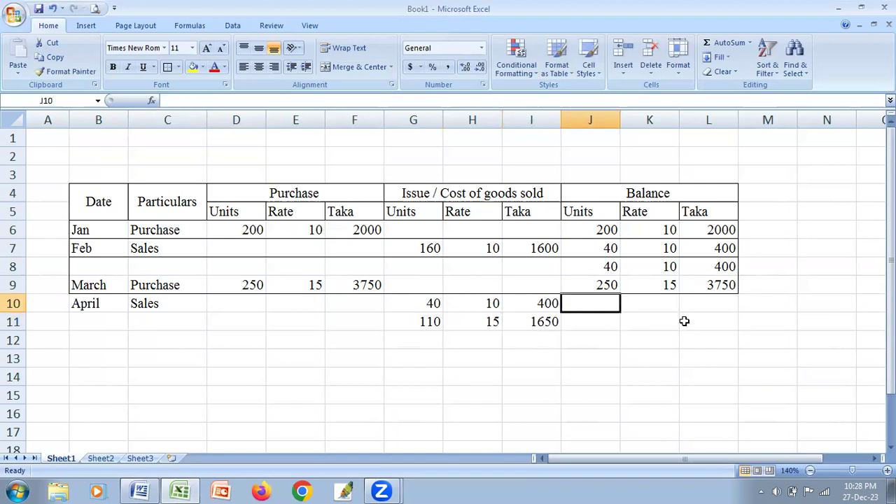
{"action": "type", "text": "0"}
{"action": "key", "text": "Tab"}
{"action": "type", "text": "0"}
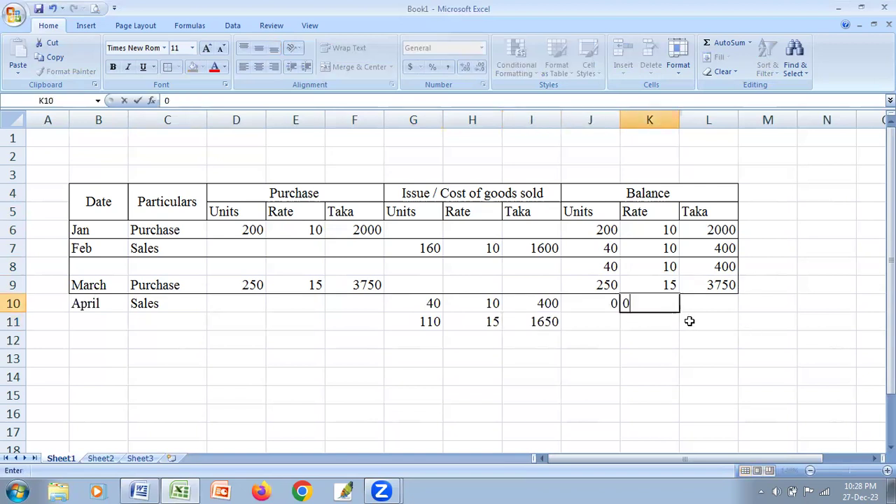
{"action": "type", "text": "0"}
{"action": "key", "text": "Tab"}
{"action": "type", "text": "0"}
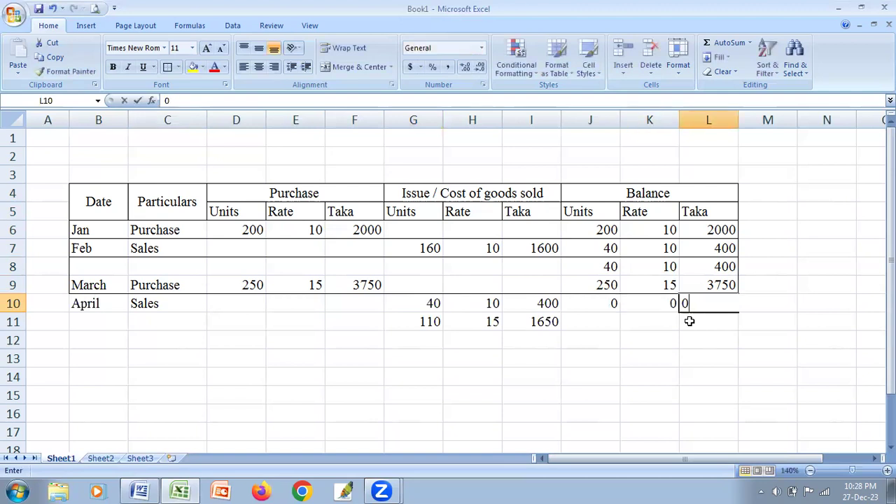
{"action": "key", "text": "Tab"}
{"action": "key", "text": "Return"}
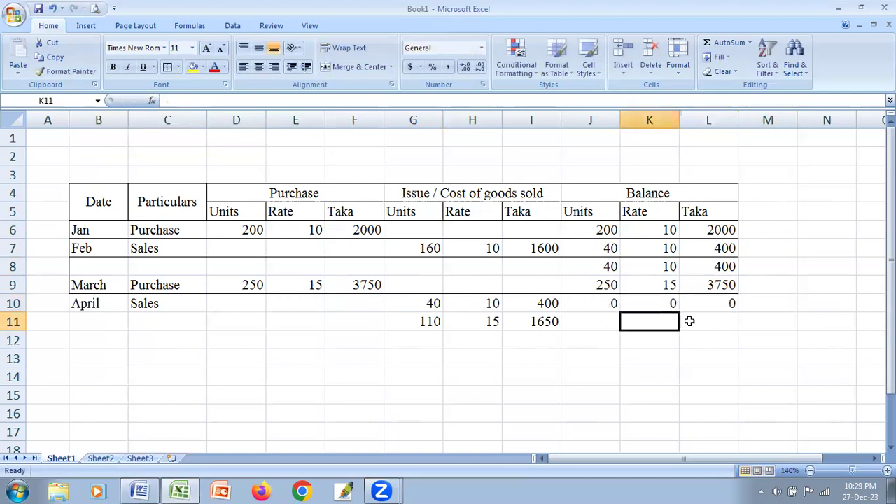
Step: Enter the remaining April balance as 140 units in J11 at a rate of 15 in K11
{"action": "key", "text": "Left"}
{"action": "type", "text": "1"}
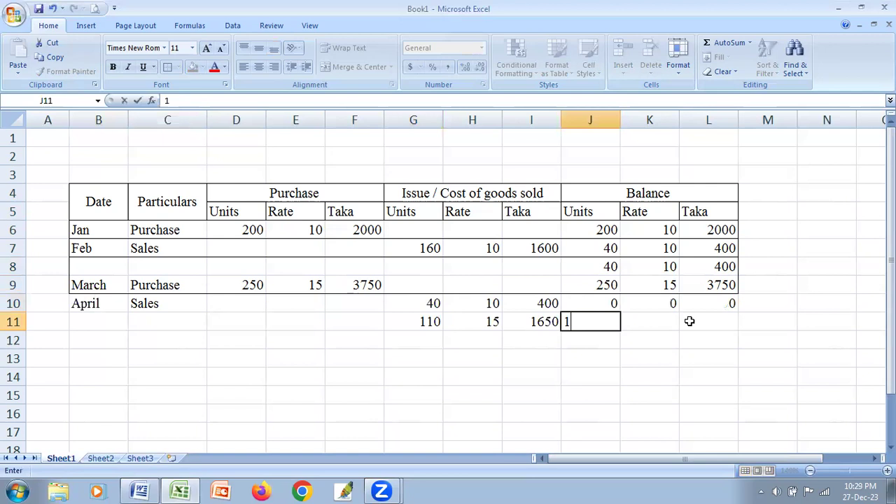
{"action": "type", "text": "40"}
{"action": "key", "text": "Tab"}
{"action": "type", "text": "15"}
{"action": "key", "text": "Tab"}
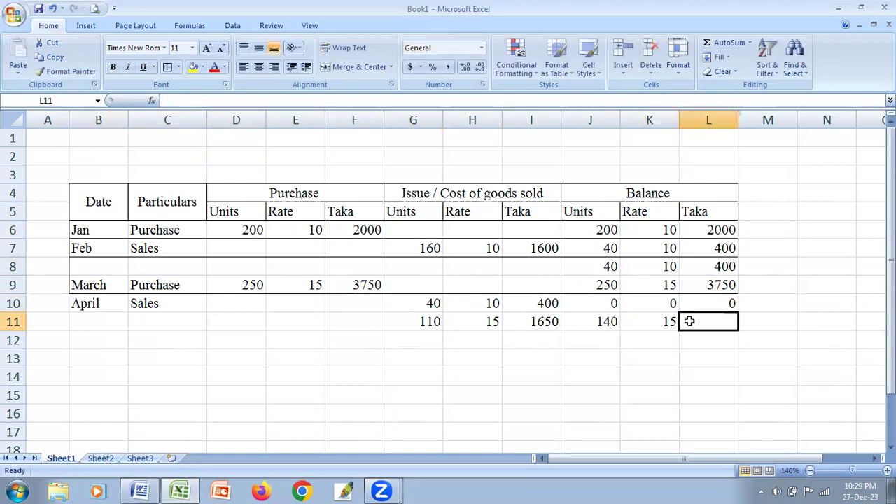
Step: Copy the Taka formula from I11 to L11 to calculate the value of the remaining April balance
{"action": "key", "text": "Left"}
{"action": "key", "text": "Left"}
{"action": "key", "text": "Left"}
{"action": "key", "text": "ctrl+c"}
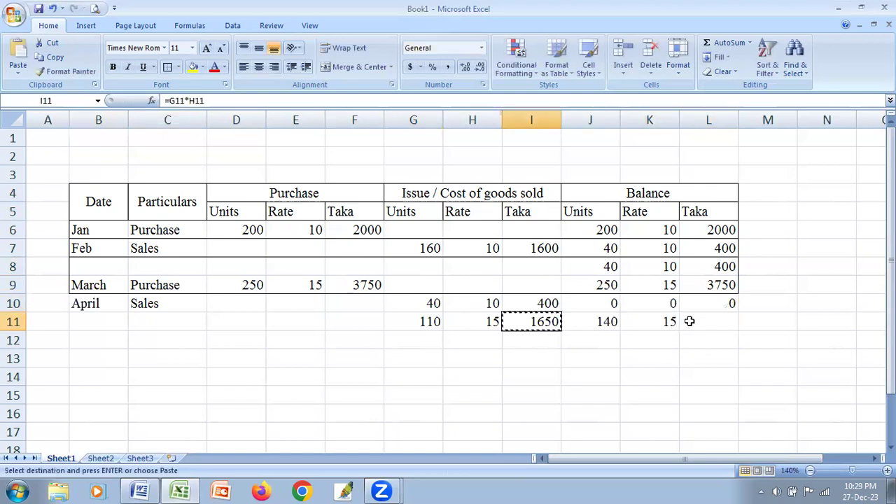
{"action": "left_click", "coordinate": [689, 321]}
{"action": "key", "text": "ctrl+v"}
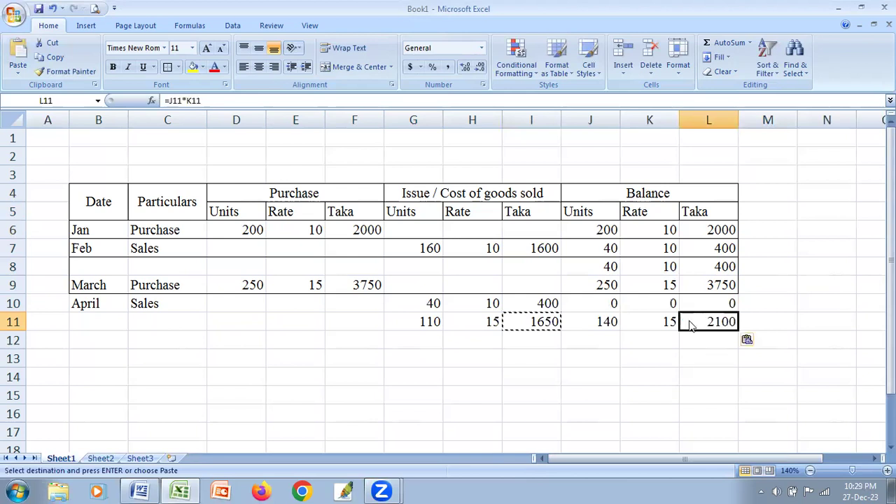
{"action": "key", "text": "ctrl+s"}
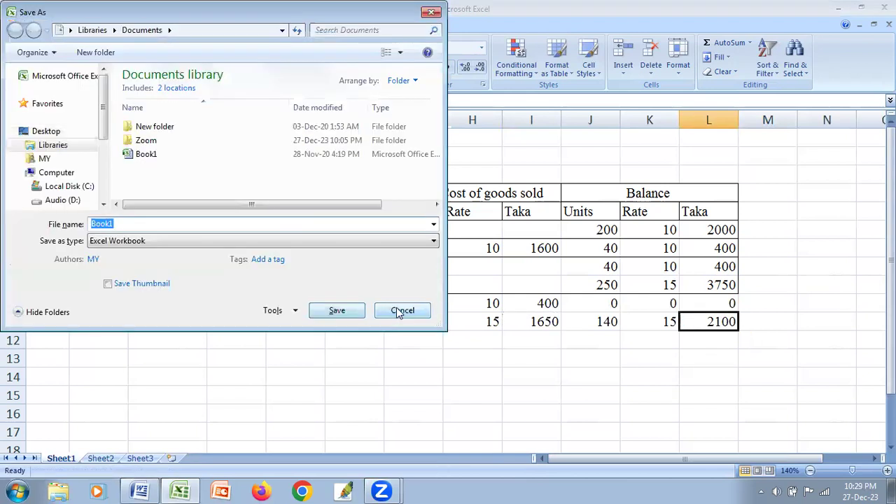
{"action": "key", "text": "Escape"}
Step: Apply an outside border around the two April rows, B10:L11
{"action": "left_click", "coordinate": [385, 356]}
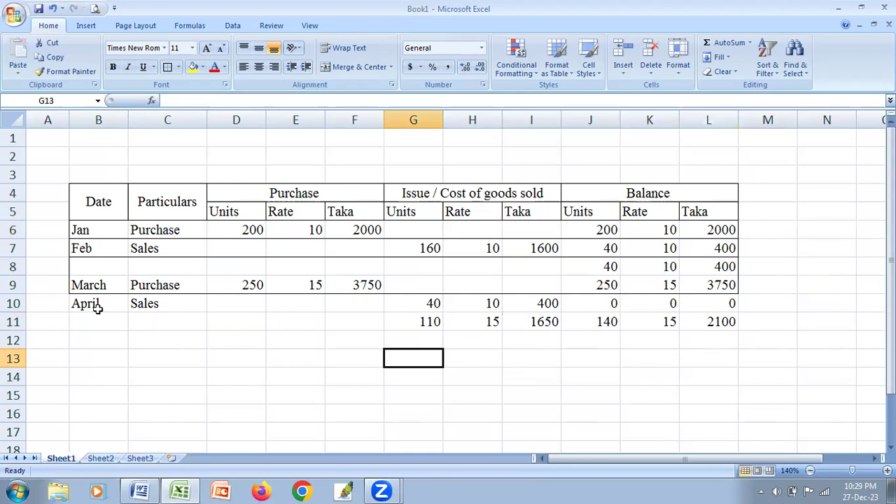
{"action": "mouse_move", "coordinate": [93, 306]}
{"action": "left_mouse_down"}
{"action": "mouse_move", "coordinate": [118, 314]}
{"action": "mouse_move", "coordinate": [532, 320]}
{"action": "left_mouse_up"}
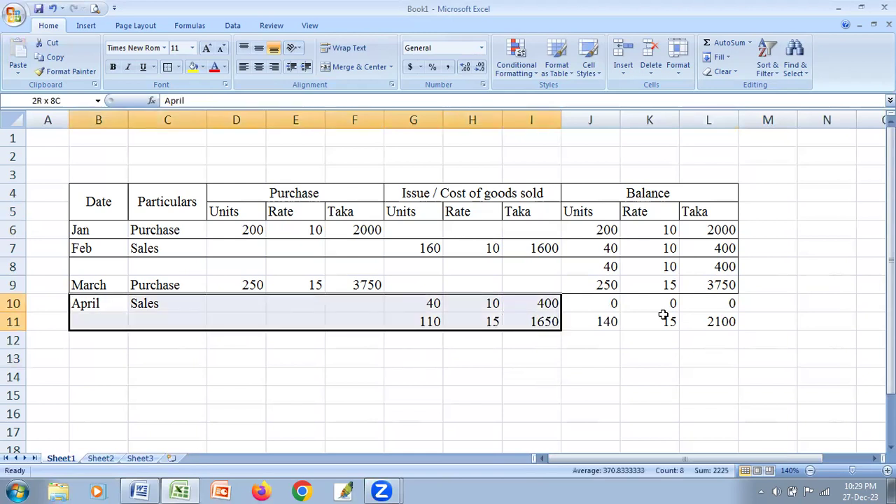
{"action": "left_click_drag", "start_coordinate": [695, 320], "coordinate": [700, 321]}
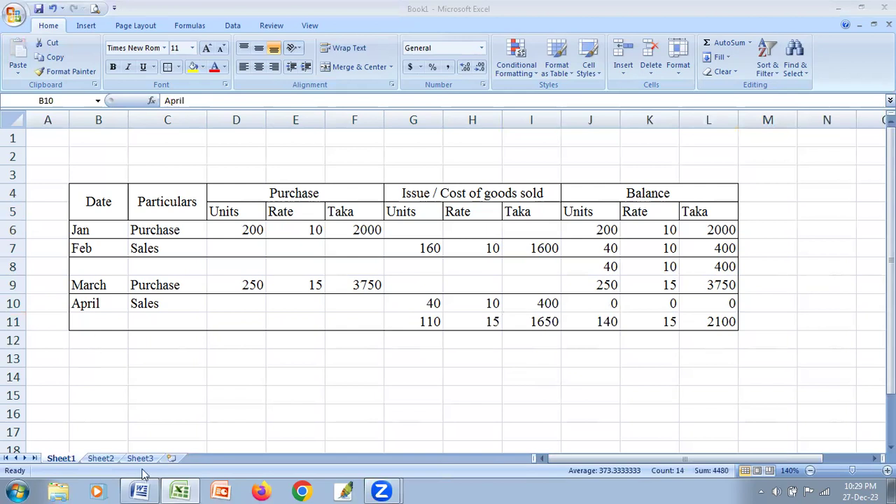
Step: Check the second sale's month in the Word problem document and change the date in B10 of the Excel ledger to "May"
{"action": "left_click", "coordinate": [178, 490]}
{"action": "key", "text": "alt+Tab"}
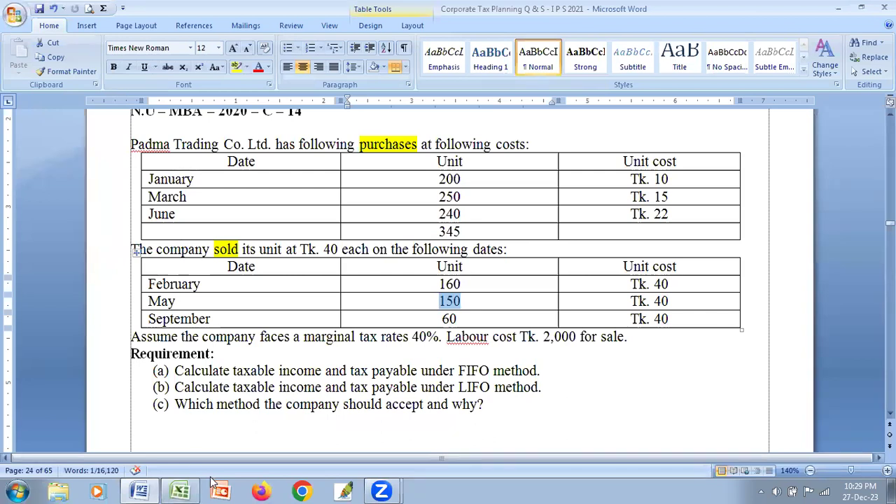
{"action": "left_click", "coordinate": [179, 490]}
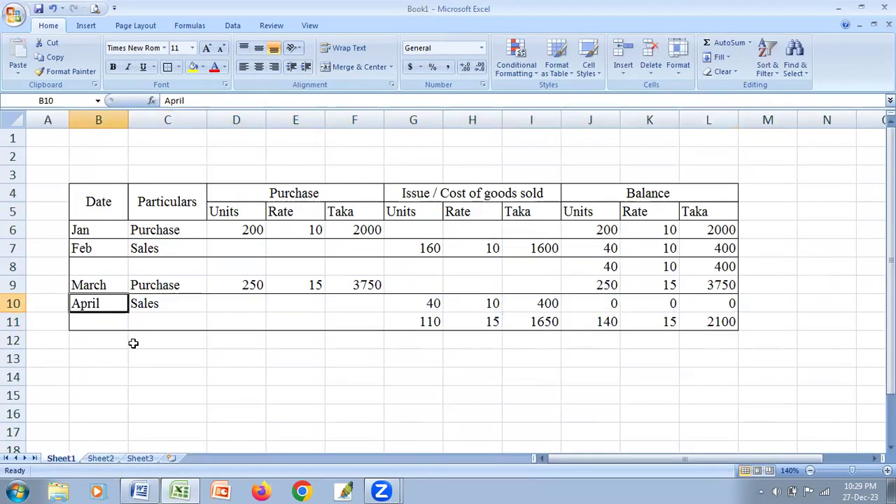
{"action": "type", "text": "May"}
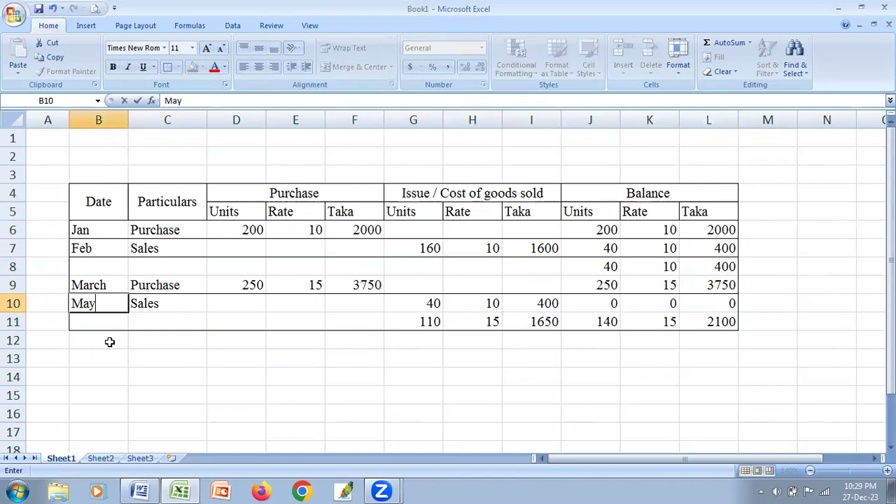
{"action": "left_click", "coordinate": [110, 341]}
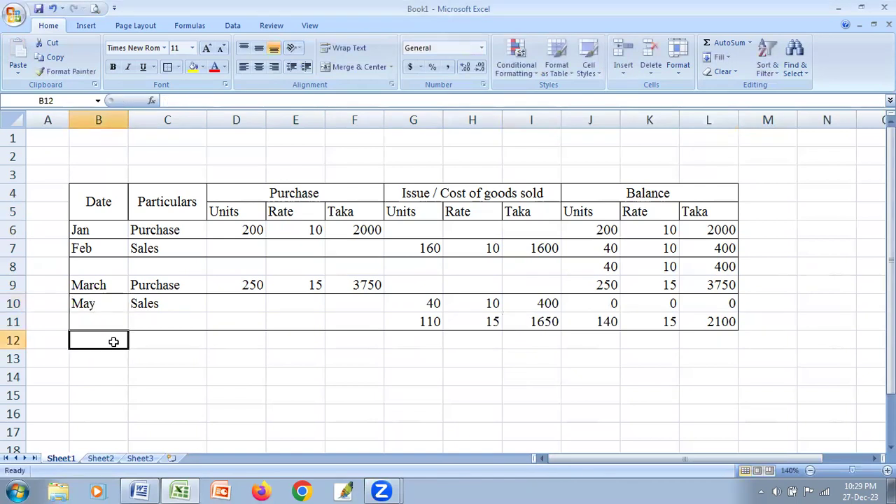
Step: Enter "June" as the date in B13 and "Purchase" as the particulars in C13
{"action": "key", "text": "Down"}
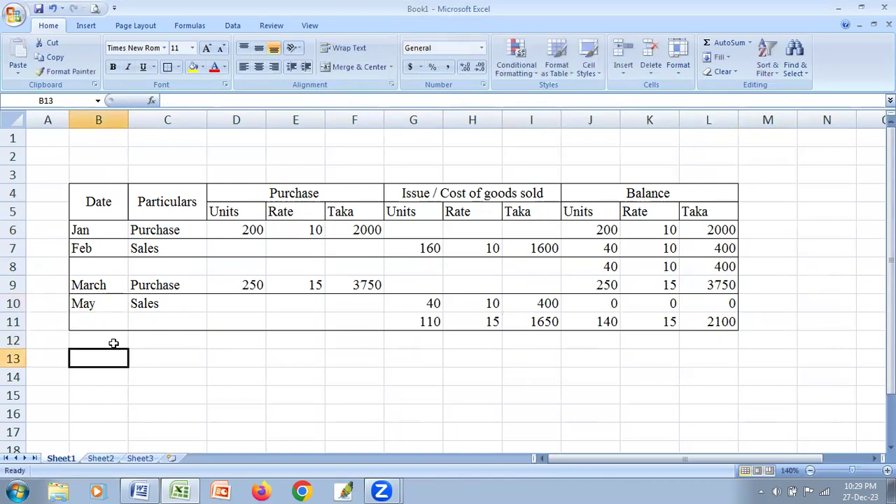
{"action": "type", "text": "June"}
{"action": "key", "text": "Tab"}
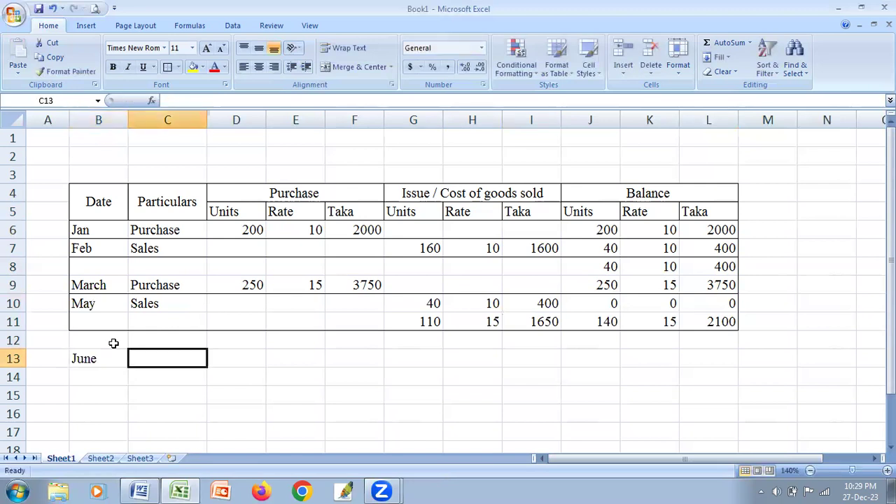
{"action": "key", "text": "Up"}
{"action": "key", "text": "Up"}
{"action": "key", "text": "Up"}
{"action": "key", "text": "Down"}
{"action": "key", "text": "Down"}
{"action": "key", "text": "Down"}
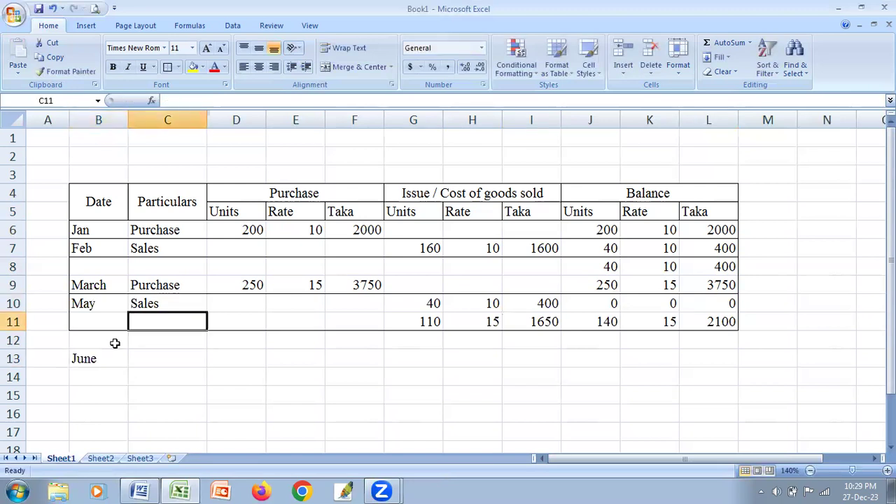
{"action": "type", "text": "P"}
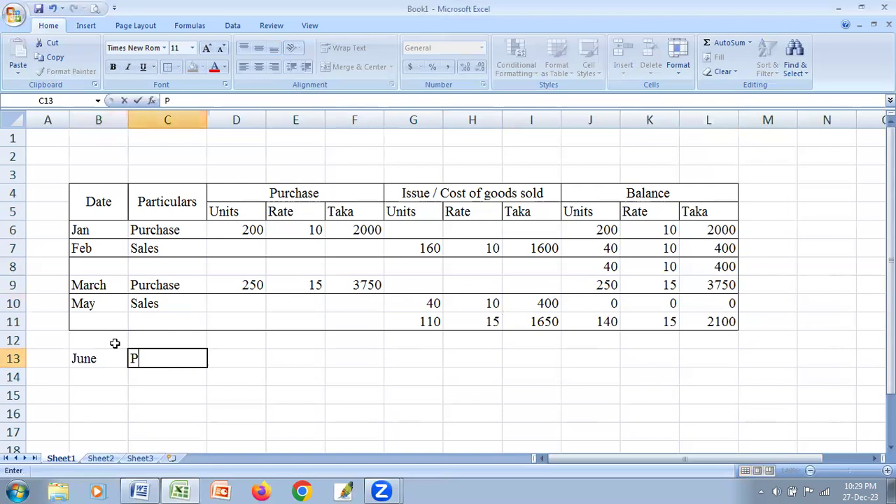
{"action": "type", "text": "urchase"}
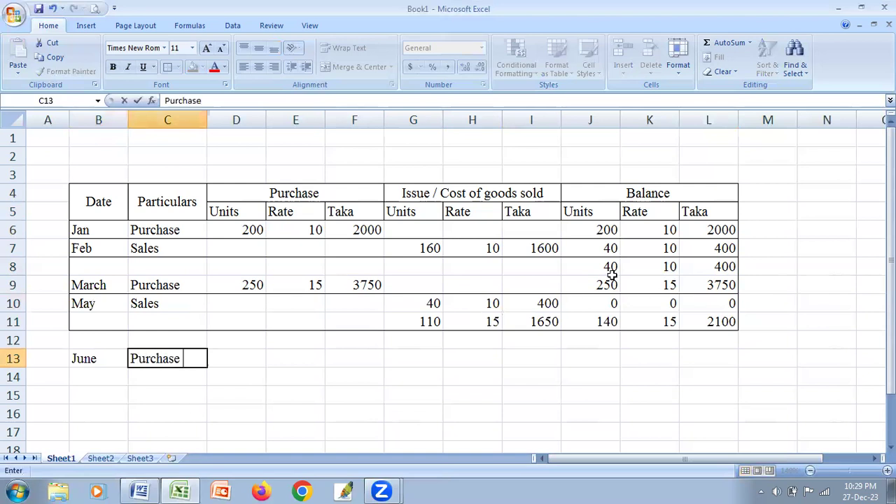
Step: Carry the previous balance forward into row 12 with 140 units in J12 and a rate of 15 in K12
{"action": "left_click", "coordinate": [594, 321]}
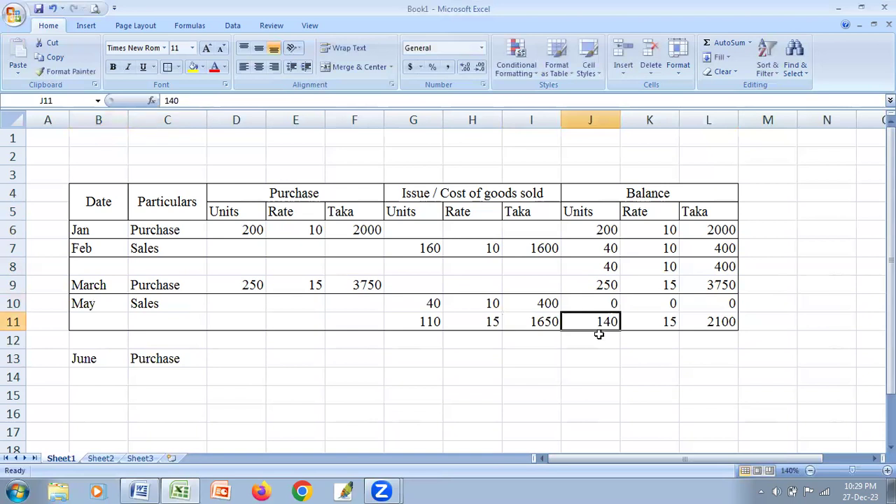
{"action": "left_click", "coordinate": [600, 339]}
{"action": "type", "text": "140"}
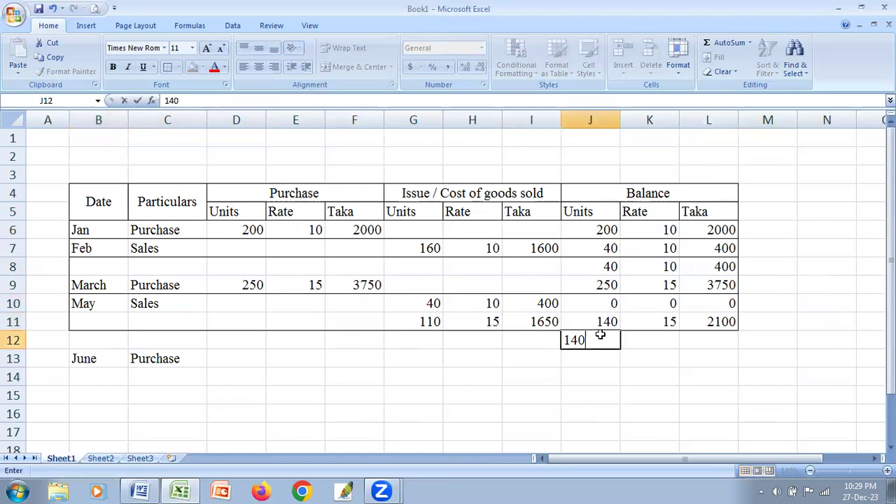
{"action": "key", "text": "Tab"}
{"action": "type", "text": "15"}
{"action": "key", "text": "Tab"}
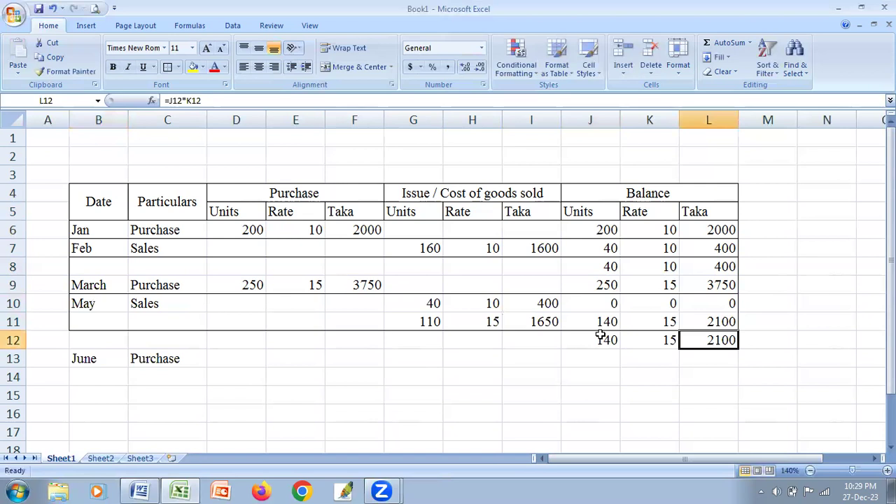
Step: Look up the June purchase in the Word problem document and enter 240 as the purchase units in D13 of the Excel ledger
{"action": "left_click", "coordinate": [601, 337]}
{"action": "key", "text": "Down"}
{"action": "key", "text": "Left"}
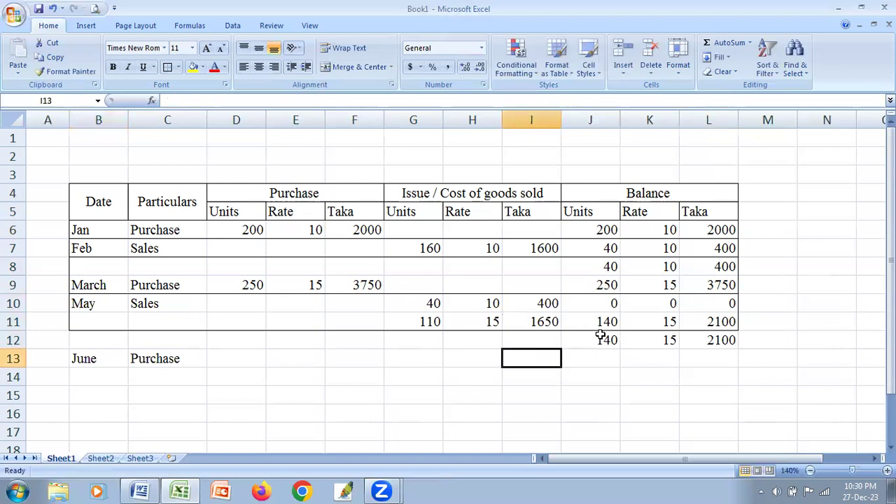
{"action": "key", "text": "Left"}
{"action": "key", "text": "Left"}
{"action": "key", "text": "Left"}
{"action": "key", "text": "Left"}
{"action": "key", "text": "Left"}
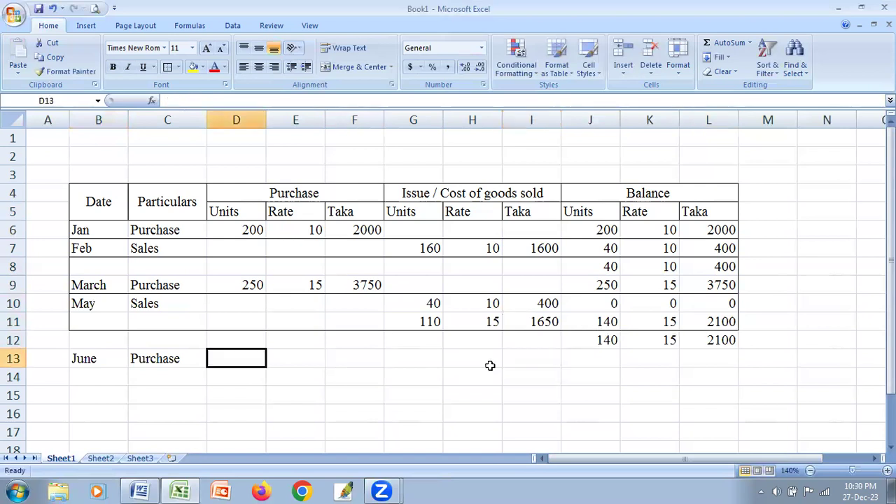
{"action": "left_click", "coordinate": [180, 490]}
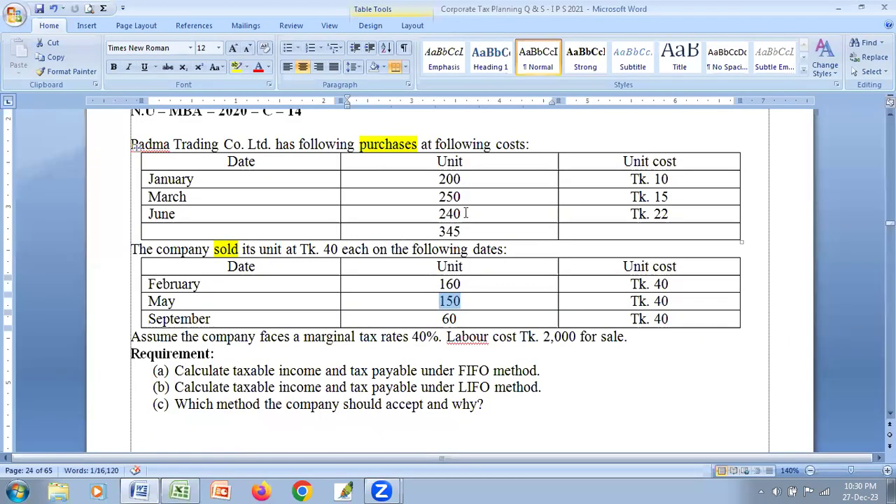
{"action": "left_click_drag", "start_coordinate": [432, 214], "coordinate": [461, 214]}
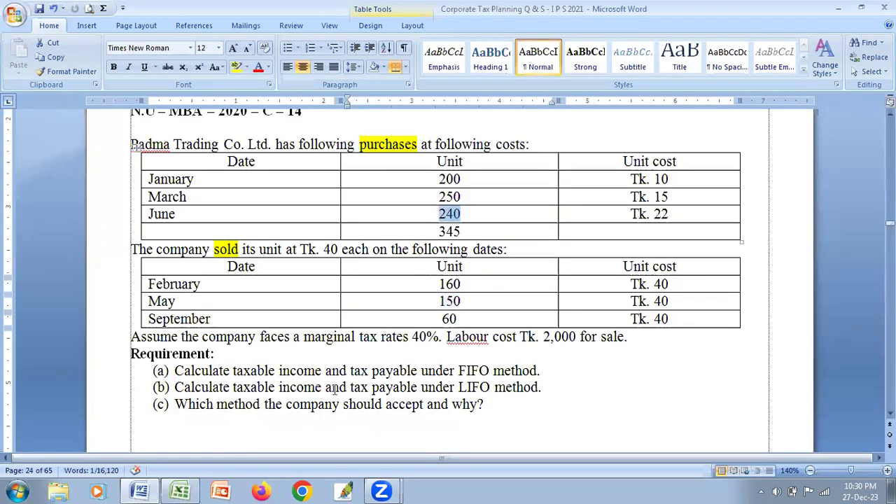
{"action": "left_click", "coordinate": [184, 491]}
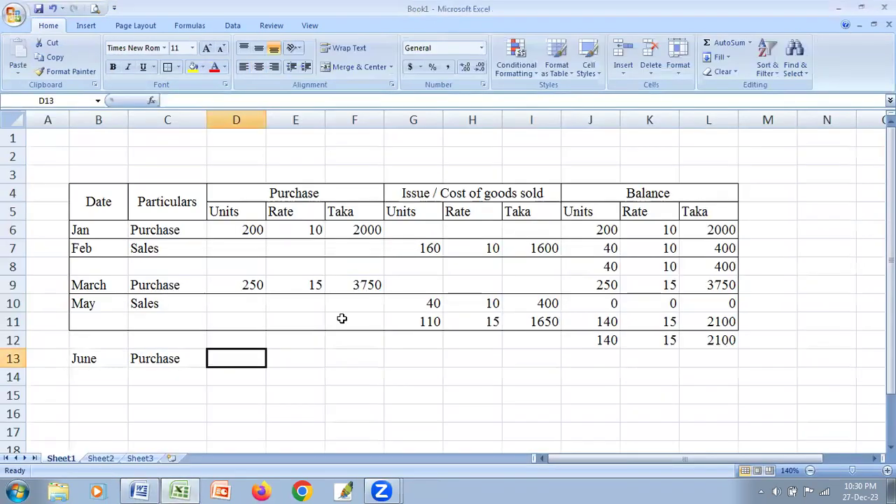
{"action": "type", "text": "240"}
{"action": "key", "text": "Tab"}
Step: Enter 22 as the June purchase rate in E13 and calculate the Taka in F13 with =D13*E13
{"action": "type", "text": "22"}
{"action": "key", "text": "Tab"}
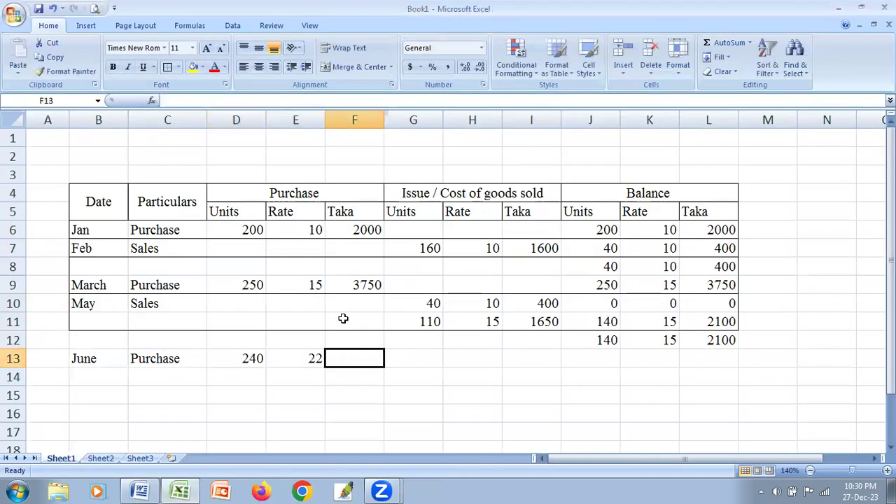
{"action": "type", "text": "=D13*E13"}
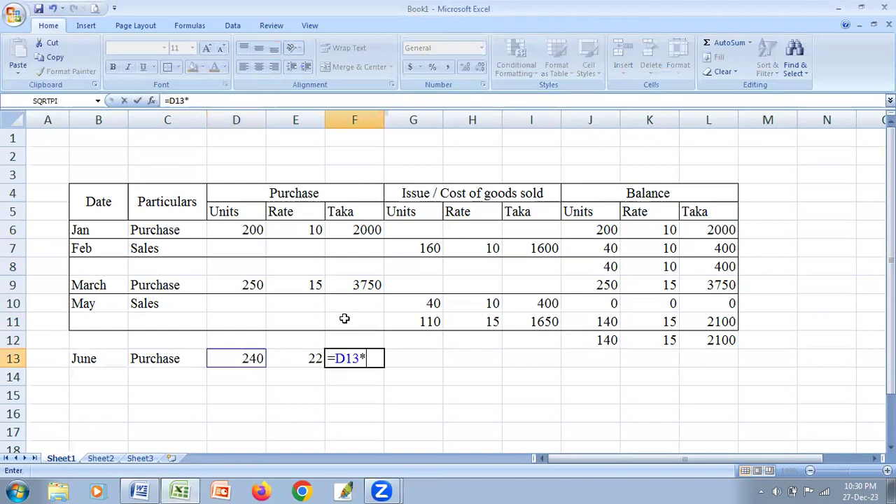
{"action": "key", "text": "Return"}
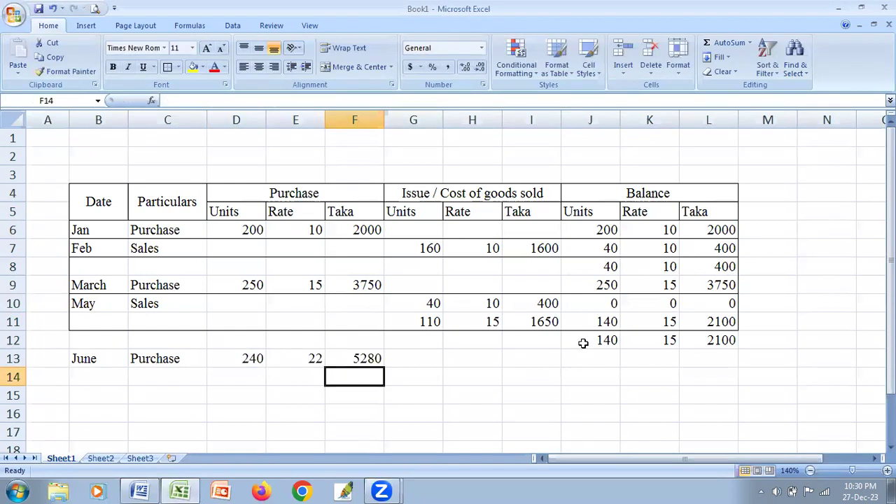
Step: Record the June purchase in the Balance columns with 240 units in J13 and a rate of 22 in K13
{"action": "left_click", "coordinate": [601, 356]}
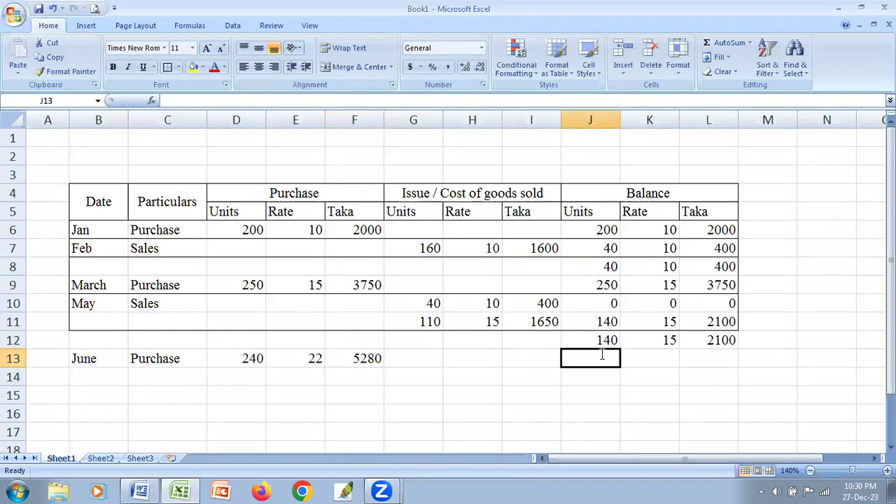
{"action": "type", "text": "240"}
{"action": "key", "text": "Tab"}
{"action": "type", "text": "22"}
{"action": "key", "text": "Tab"}
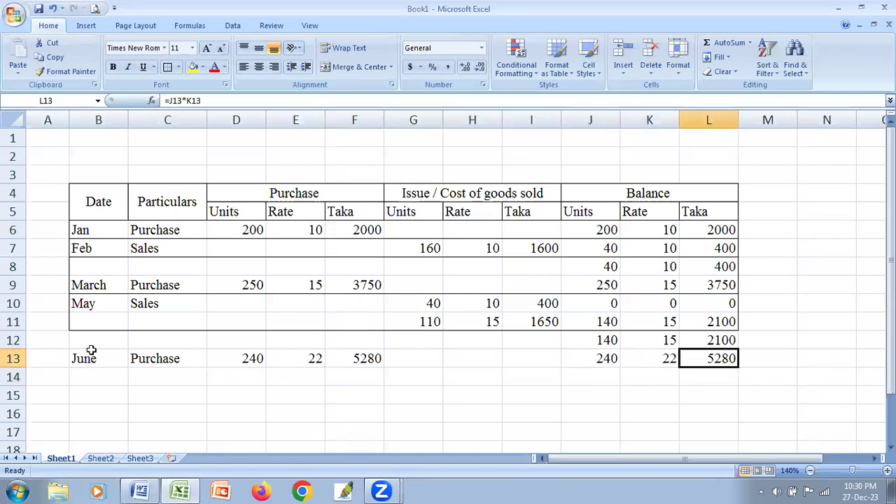
Step: Apply an outside border around the June rows, B12:L13
{"action": "left_click_drag", "start_coordinate": [98, 341], "coordinate": [168, 340]}
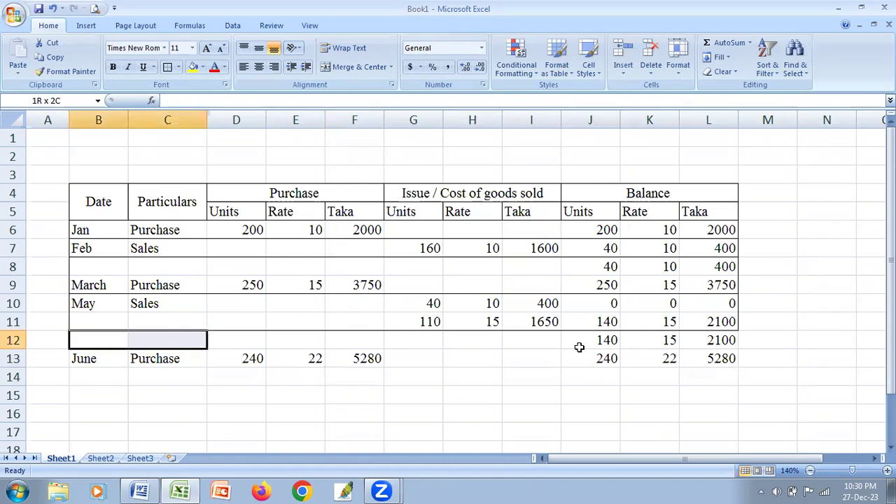
{"action": "left_click_drag", "start_coordinate": [579, 347], "coordinate": [709, 357]}
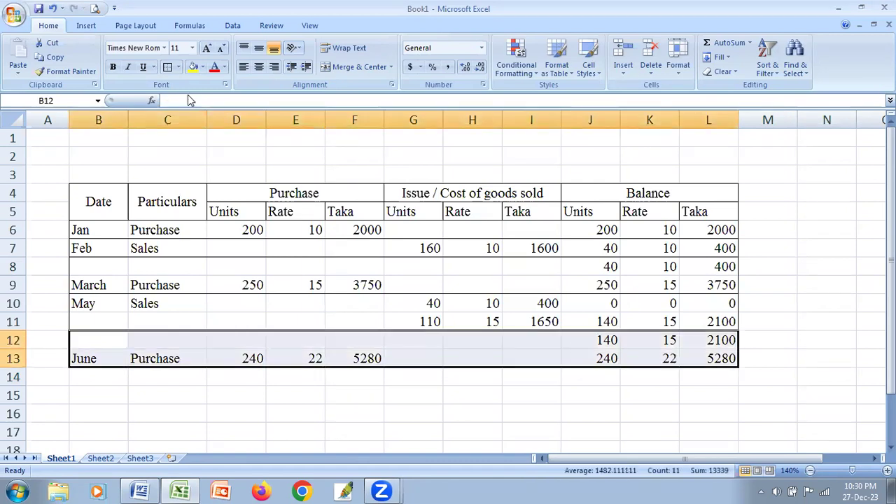
{"action": "scroll", "coordinate": [81, 363], "scroll_direction": "down", "scroll_amount": 1}
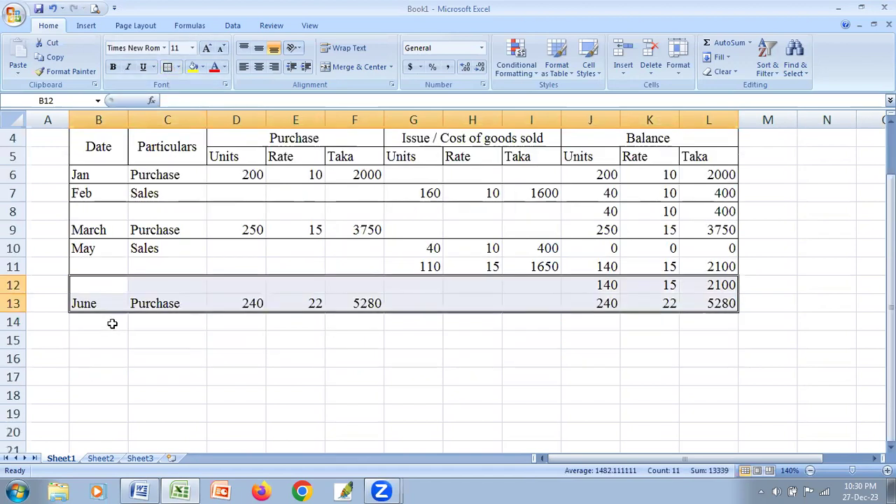
Step: Look up the September sale in the Word problem document, and enter "Sept." in B14 and "Sals" in C14 of the Excel ledger
{"action": "key", "text": "Down"}
{"action": "key", "text": "Down"}
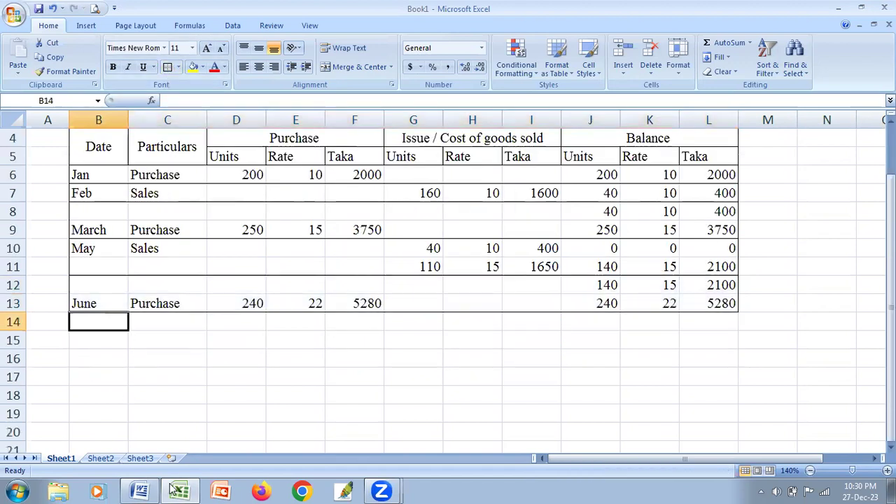
{"action": "key", "text": "alt+Tab"}
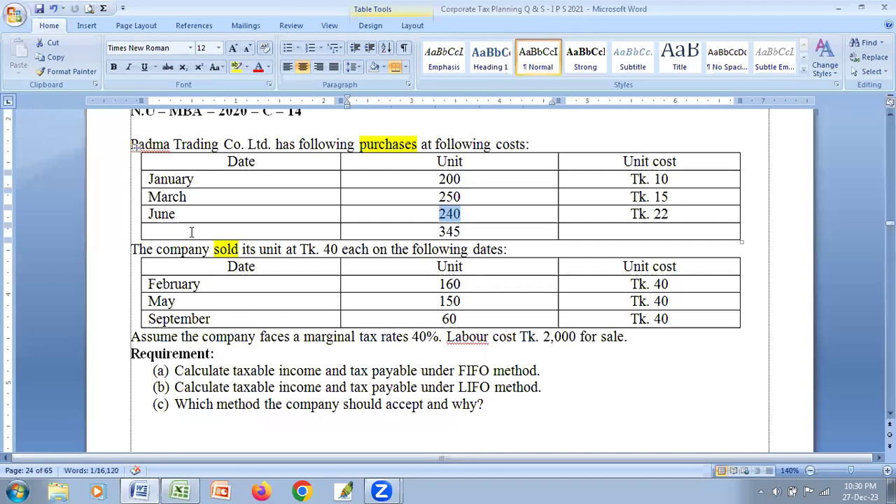
{"action": "left_click", "coordinate": [483, 315]}
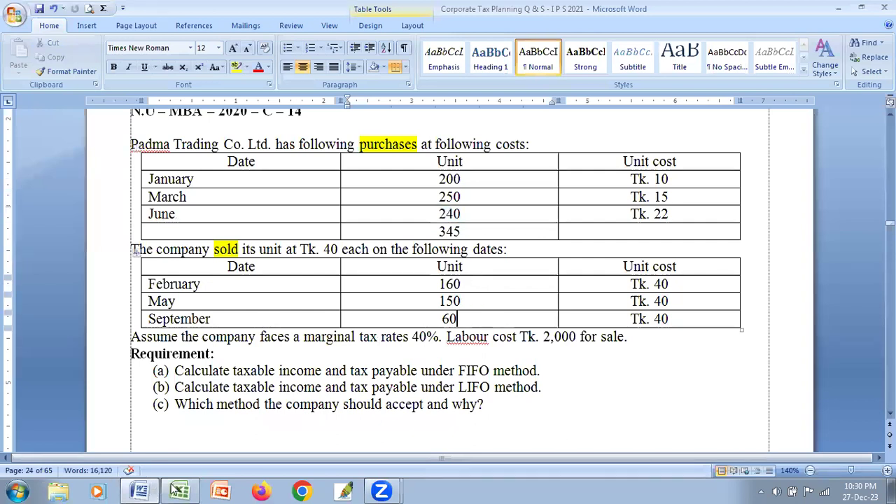
{"action": "key", "text": "alt+Tab"}
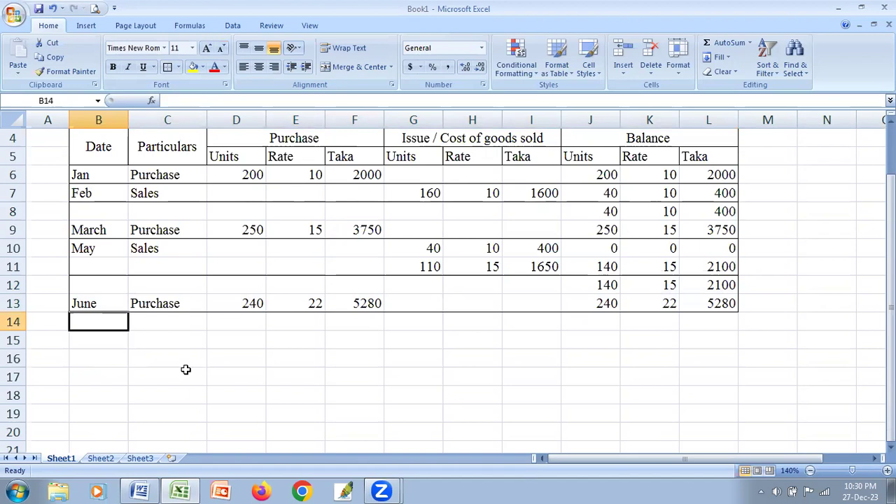
{"action": "type", "text": "Sept."}
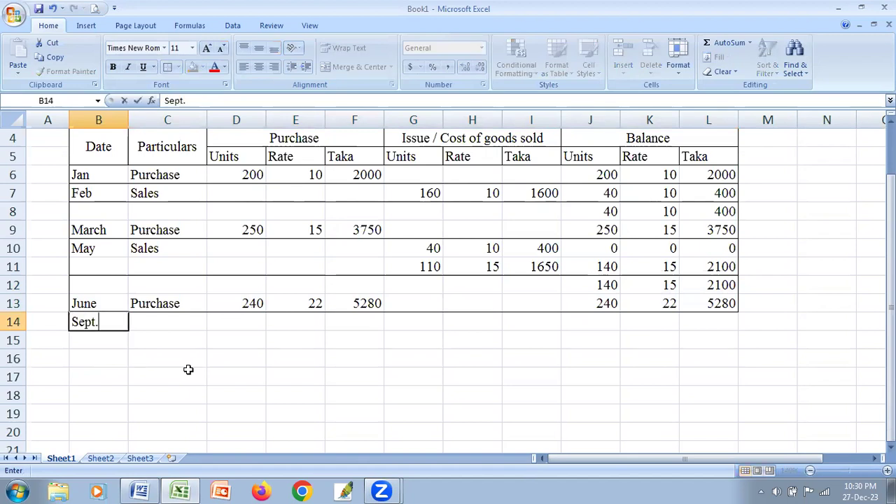
{"action": "key", "text": "Tab"}
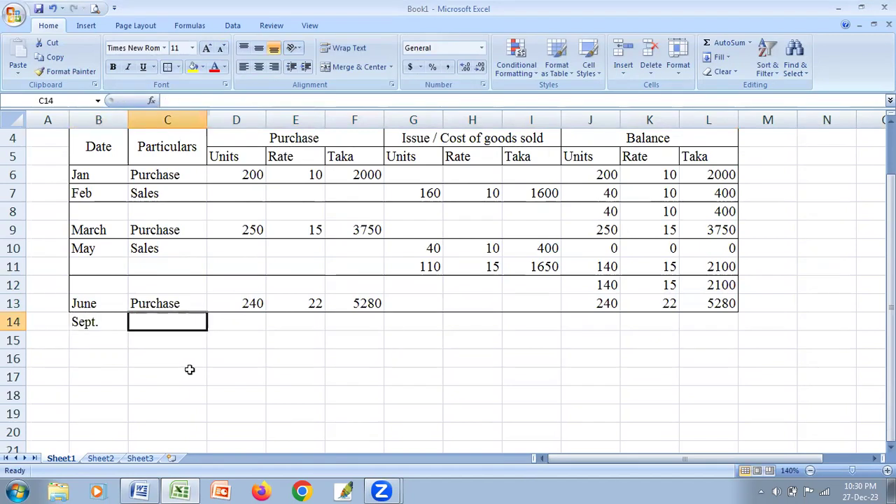
{"action": "type", "text": "Sals"}
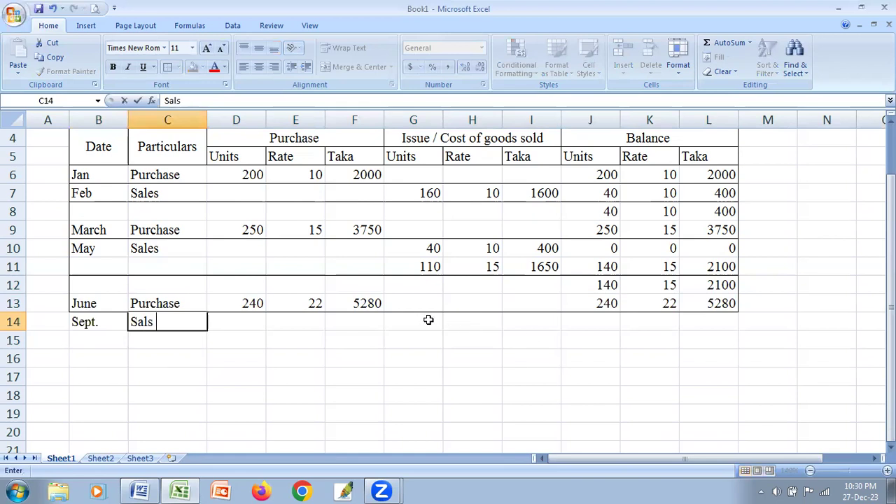
Step: Enter the September issue of 60 units in G14 at a rate of 15 in H14, and calculate its Taka in I14 with =G14*H14
{"action": "left_click", "coordinate": [429, 321]}
{"action": "type", "text": "40"}
{"action": "key", "text": "Tab"}
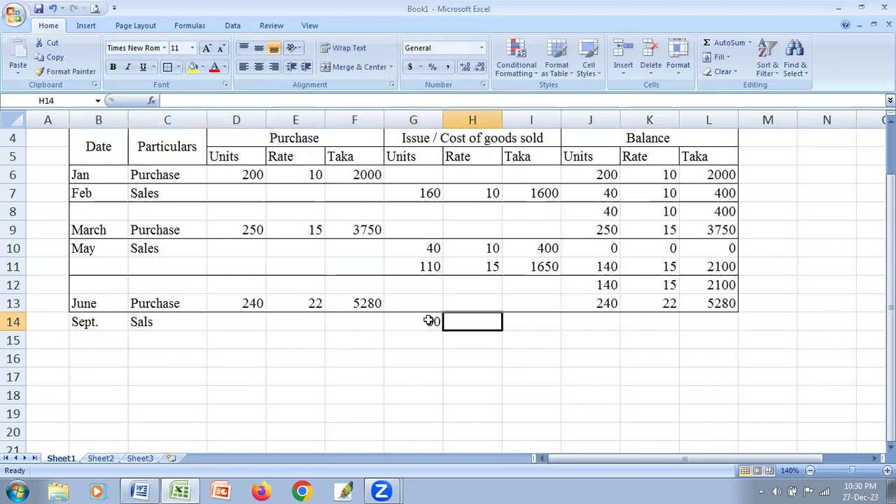
{"action": "type", "text": "15"}
{"action": "key", "text": "Tab"}
{"action": "type", "text": "="}
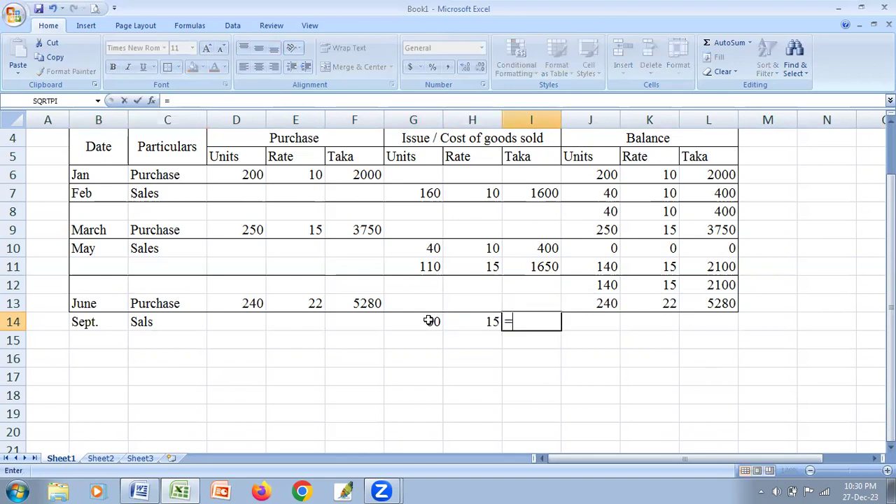
{"action": "left_click", "coordinate": [428, 320]}
{"action": "type", "text": "*"}
{"action": "left_click", "coordinate": [473, 322]}
{"action": "key", "text": "Return"}
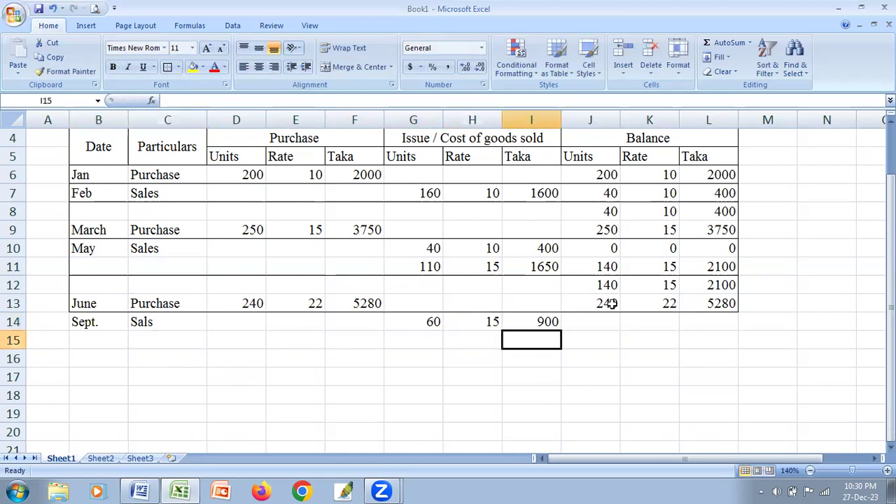
Step: Enter the first September balance layer in row 14 with 80 units in J14 and a rate of 15 in K14
{"action": "left_click", "coordinate": [606, 322]}
{"action": "type", "text": "80"}
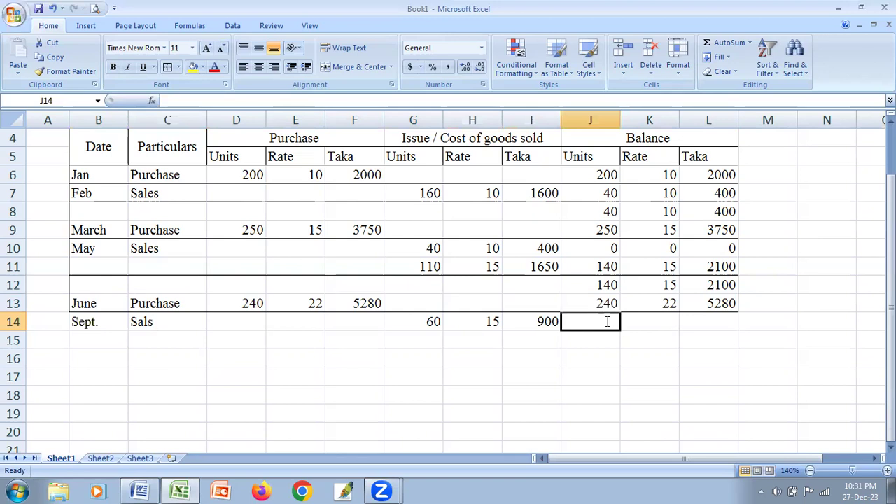
{"action": "key", "text": "Tab"}
{"action": "type", "text": "15"}
{"action": "key", "text": "Tab"}
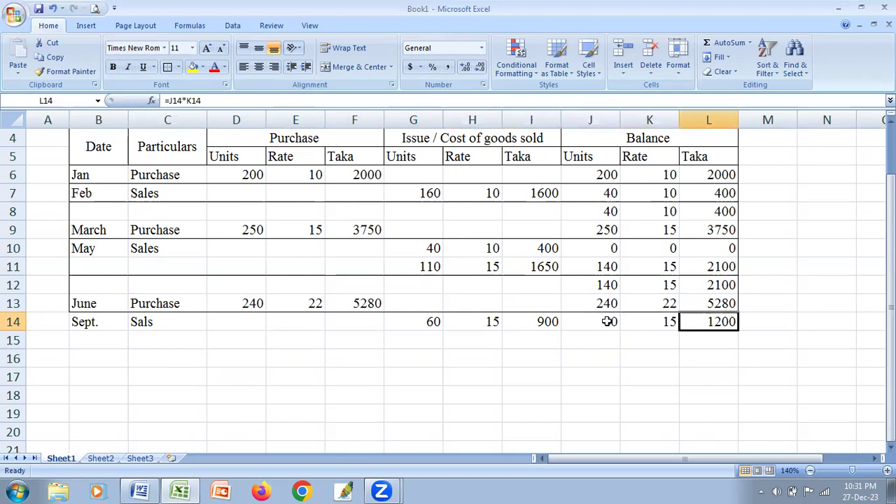
Step: Enter the second September balance layer with 240 units in J15 and a rate of 22 in K15, and apply an outside border to B14:L15
{"action": "key", "text": "Return"}
{"action": "type", "text": "240"}
{"action": "key", "text": "Tab"}
{"action": "type", "text": "22"}
{"action": "key", "text": "Tab"}
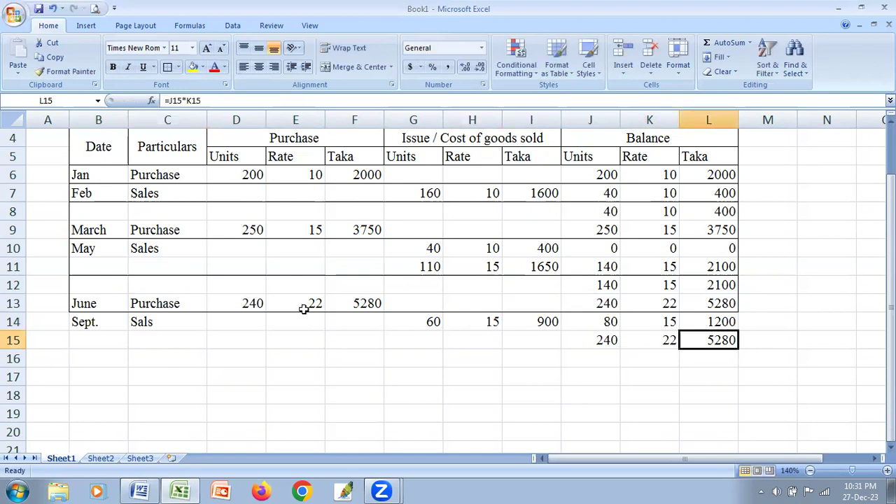
{"action": "left_click_drag", "start_coordinate": [75, 324], "coordinate": [704, 336]}
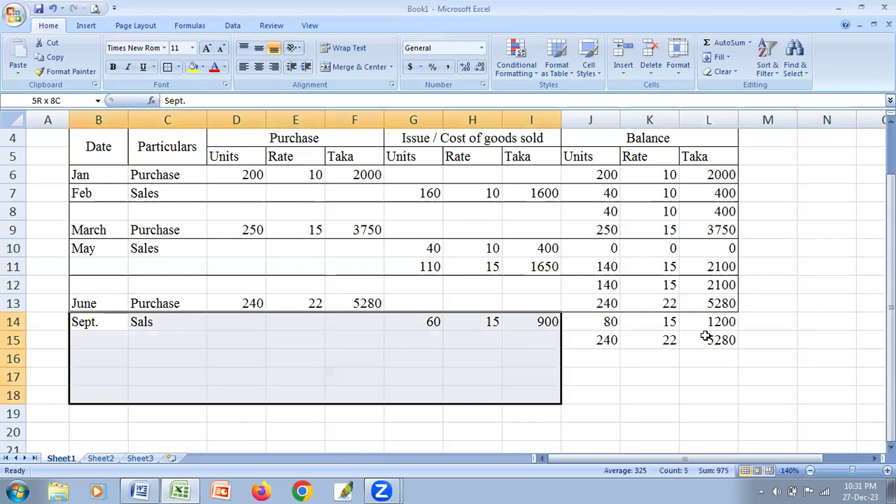
{"action": "left_click", "coordinate": [168, 68]}
Step: Enter 320 as the closing balance units in J16 and total the September balance Taka, L14:L15, in L16
{"action": "left_click", "coordinate": [594, 355]}
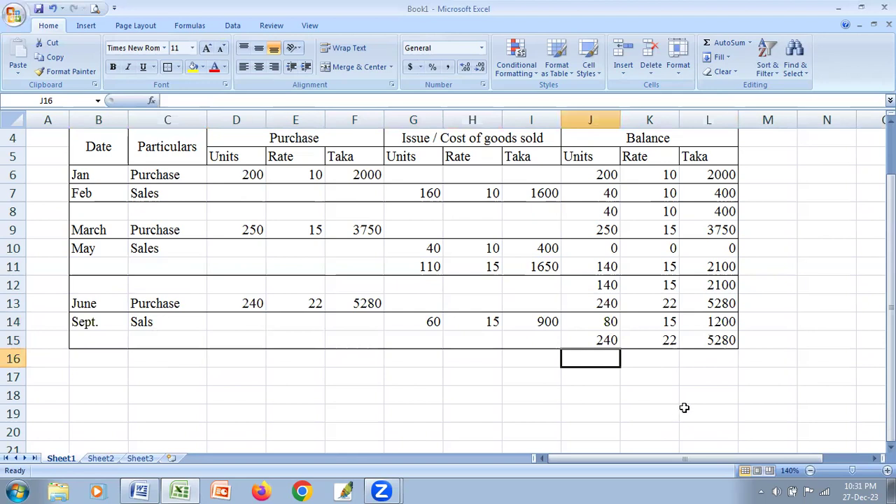
{"action": "type", "text": "320"}
{"action": "key", "text": "Tab"}
{"action": "key", "text": "Tab"}
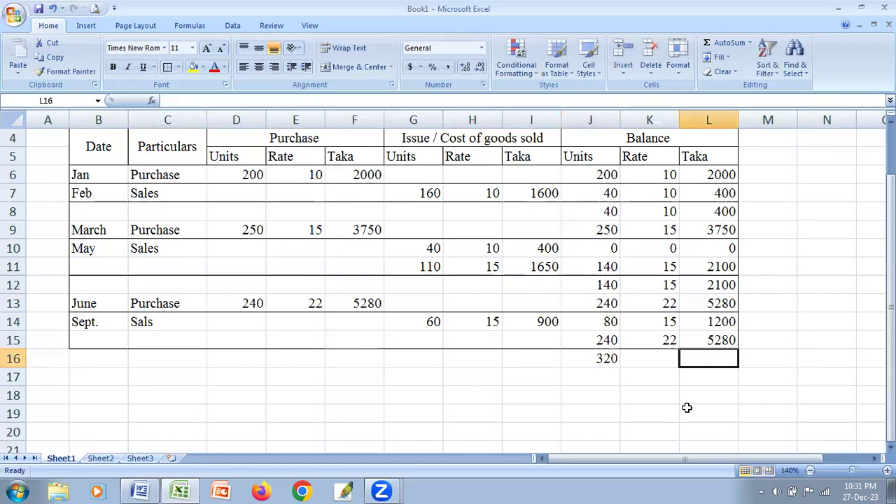
{"action": "left_click", "coordinate": [713, 320]}
{"action": "left_click_drag", "start_coordinate": [685, 318], "coordinate": [709, 359]}
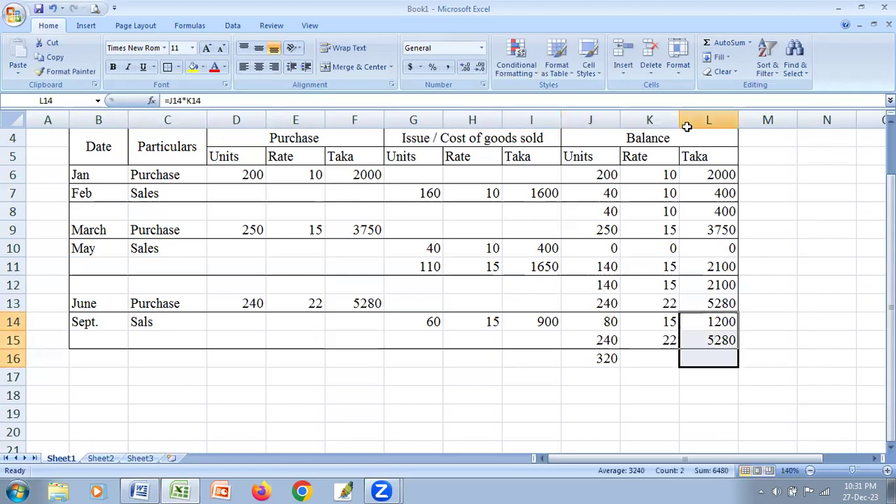
{"action": "key", "text": "alt+equal"}
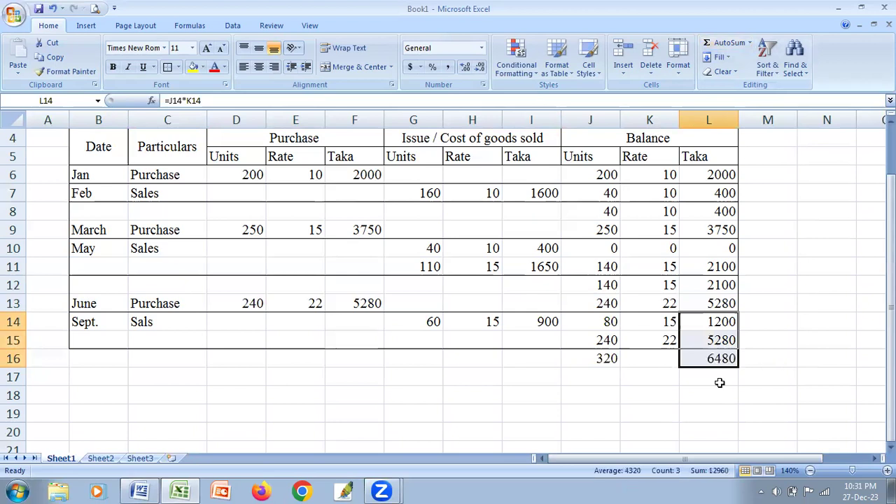
Step: Total the cost of goods sold Taka column in I16 by summing I7:I15
{"action": "key", "text": "Down"}
{"action": "key", "text": "Down"}
{"action": "key", "text": "Left"}
{"action": "key", "text": "Left"}
{"action": "key", "text": "Left"}
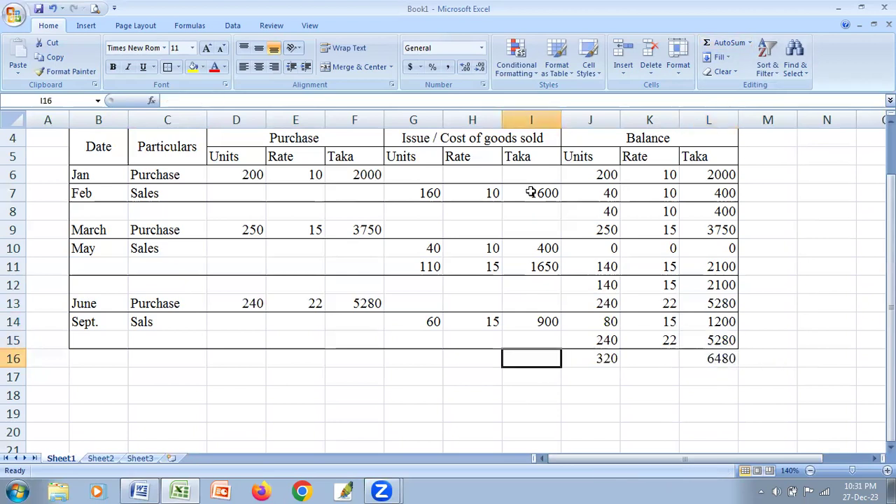
{"action": "left_click_drag", "start_coordinate": [532, 193], "coordinate": [534, 356]}
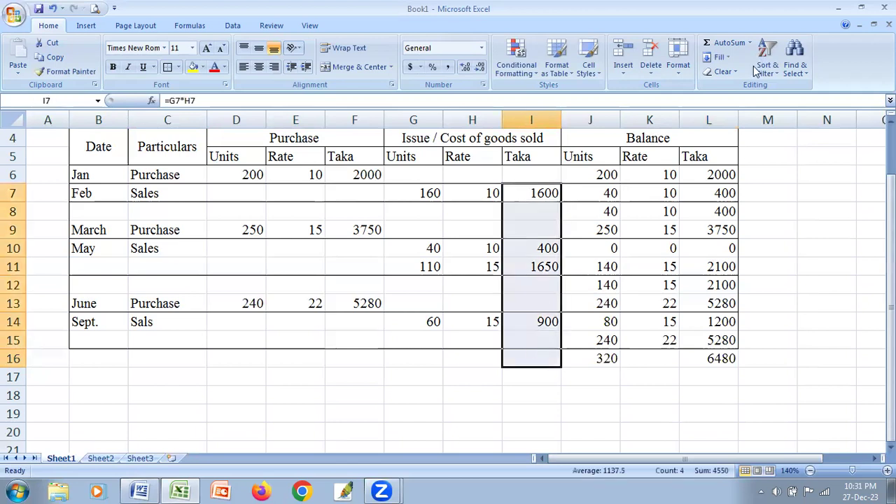
{"action": "key", "text": "alt+equal"}
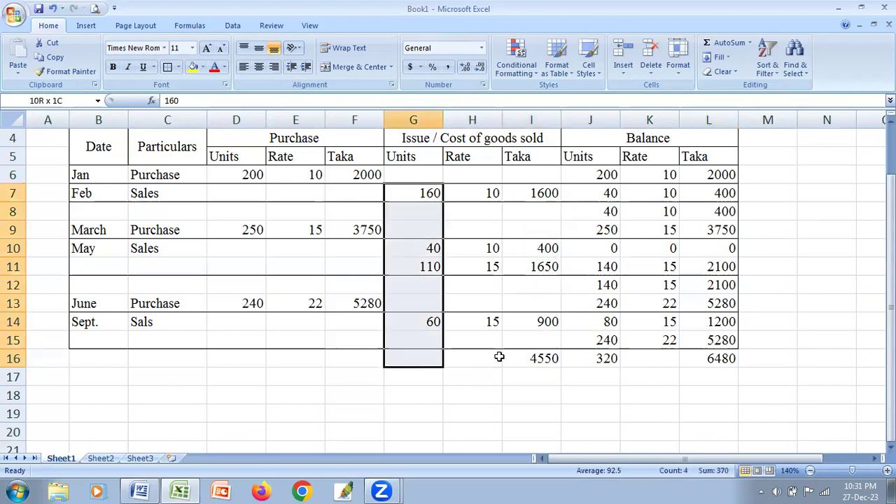
Step: Copy the sum formula from I16 into G16, F16 and D16 to total the issued units, purchase Taka and purchase units
{"action": "left_click", "coordinate": [525, 356]}
{"action": "key", "text": "ctrl+c"}
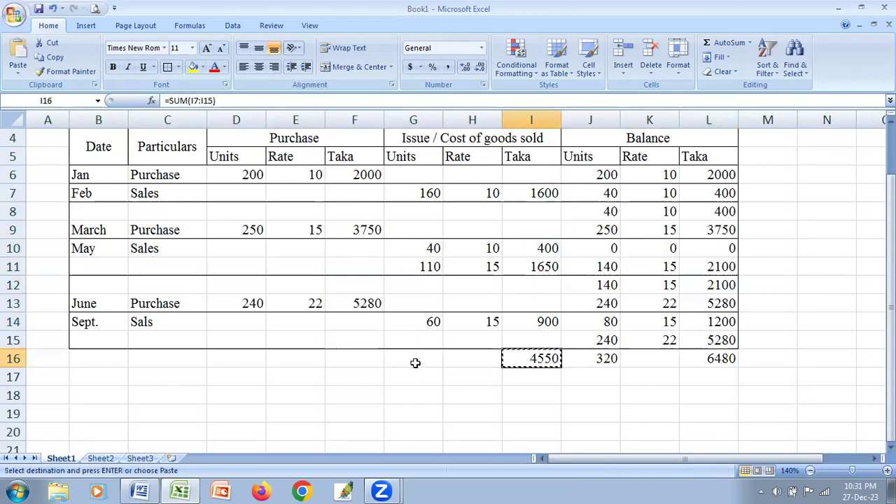
{"action": "left_click", "coordinate": [414, 362]}
{"action": "key", "text": "ctrl+v"}
{"action": "left_click", "coordinate": [353, 362]}
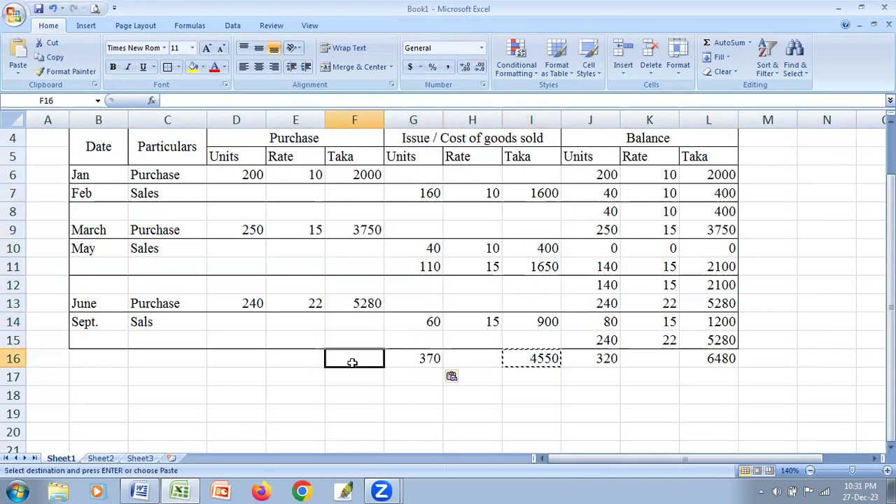
{"action": "key", "text": "ctrl+v"}
{"action": "left_click", "coordinate": [247, 360]}
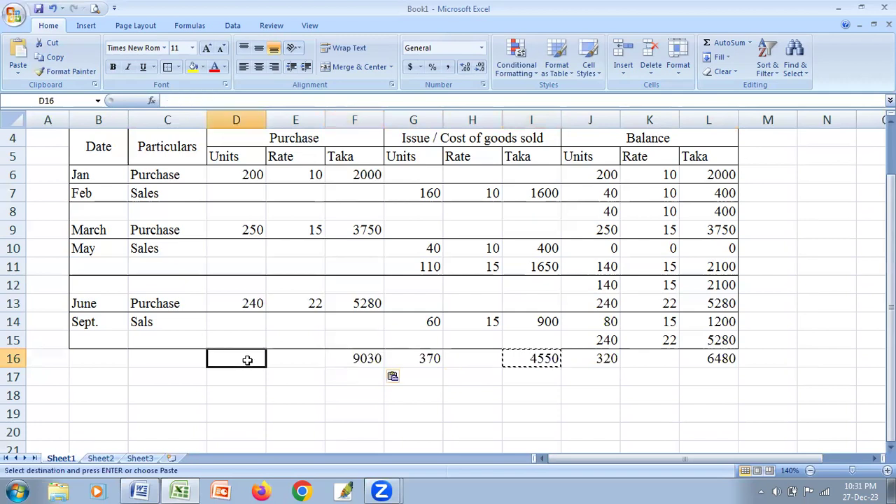
{"action": "key", "text": "ctrl+v"}
Step: Label row 16 "Total" in C16 and apply an outside border around B16:L16
{"action": "key", "text": "Left"}
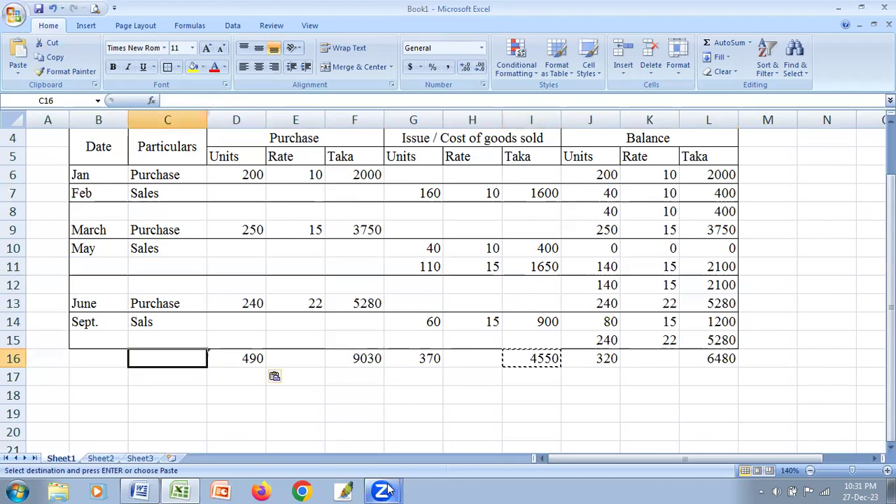
{"action": "type", "text": "Total"}
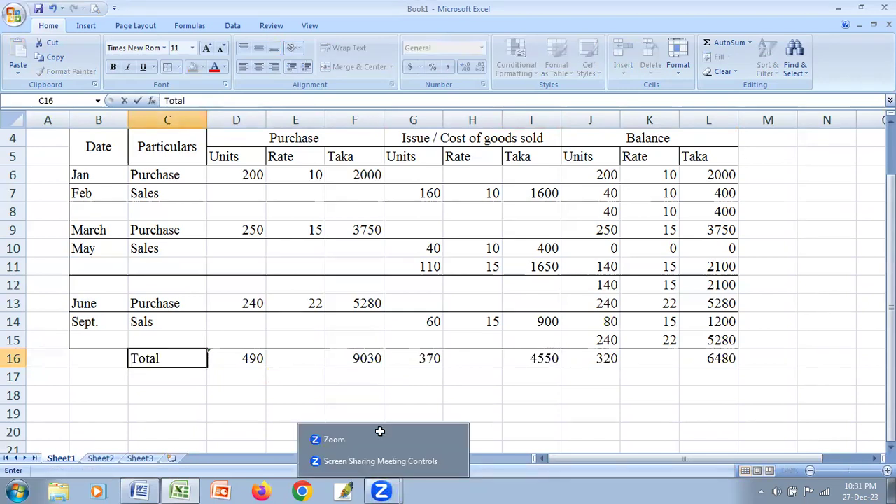
{"action": "left_click", "coordinate": [354, 430]}
{"action": "left_click_drag", "start_coordinate": [491, 340], "coordinate": [168, 379]}
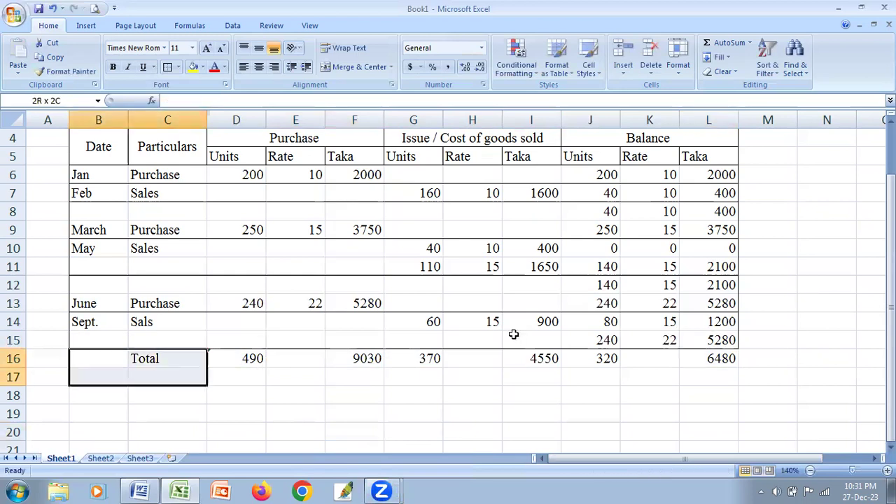
{"action": "left_click_drag", "start_coordinate": [627, 336], "coordinate": [708, 358]}
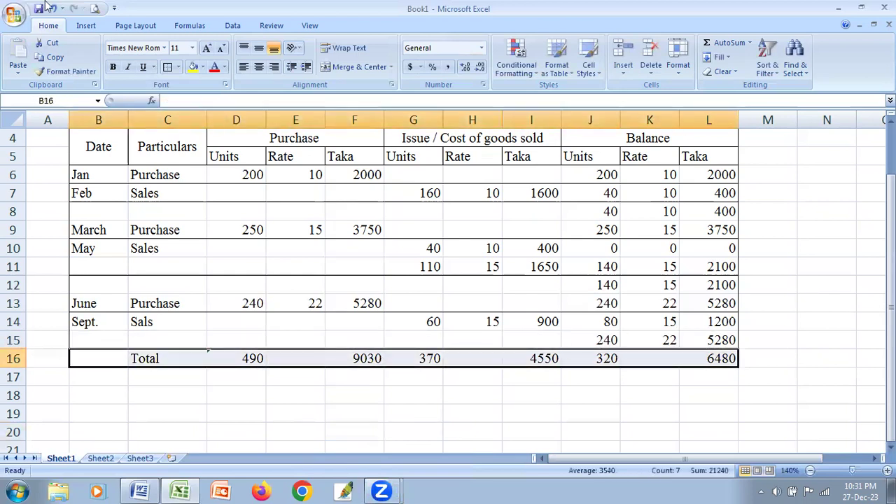
{"action": "left_click", "coordinate": [167, 66]}
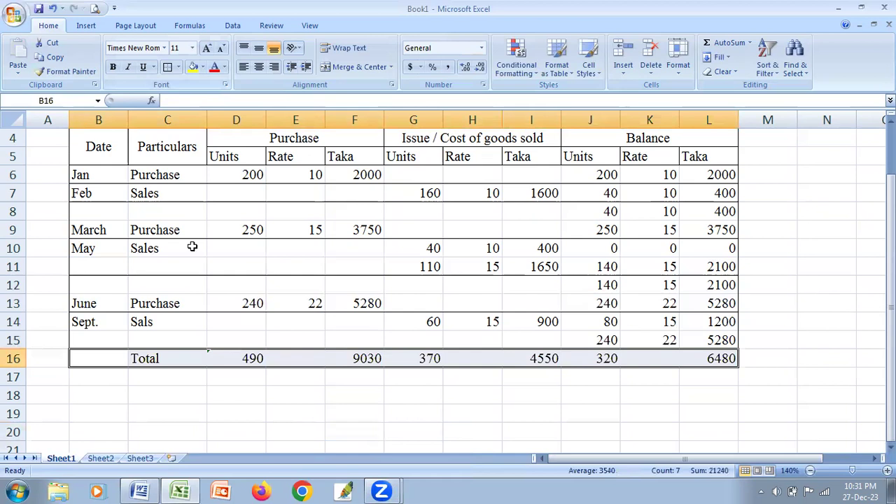
{"action": "left_click", "coordinate": [354, 396]}
{"action": "scroll", "coordinate": [324, 281], "scroll_direction": "up", "scroll_amount": 1}
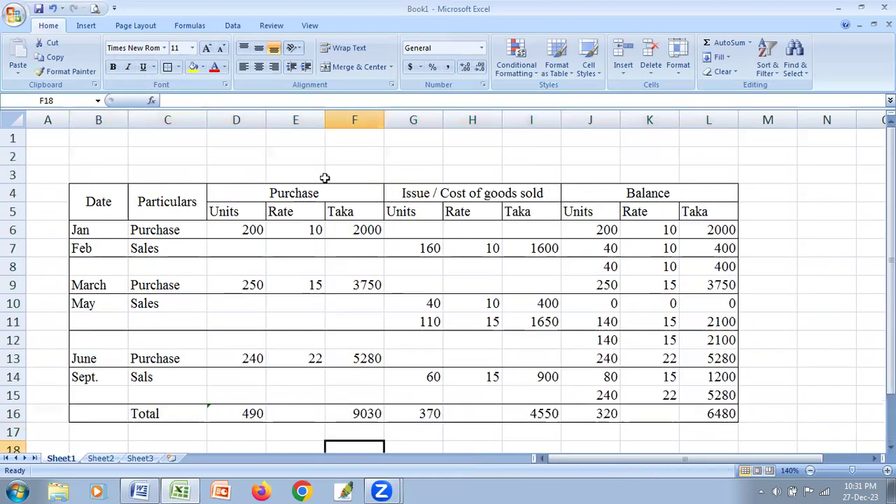
Step: Enter the title "FIFO METHOD" in F3 above the ledger table
{"action": "key", "text": "Left"}
{"action": "key", "text": "Up"}
{"action": "key", "text": "Up"}
{"action": "key", "text": "Up"}
{"action": "key", "text": "Up"}
{"action": "key", "text": "Up"}
{"action": "key", "text": "Up"}
{"action": "key", "text": "Up"}
{"action": "key", "text": "Up"}
{"action": "key", "text": "Up"}
{"action": "key", "text": "Up"}
{"action": "key", "text": "Up"}
{"action": "key", "text": "Up"}
{"action": "key", "text": "Up"}
{"action": "key", "text": "Up"}
{"action": "key", "text": "Up"}
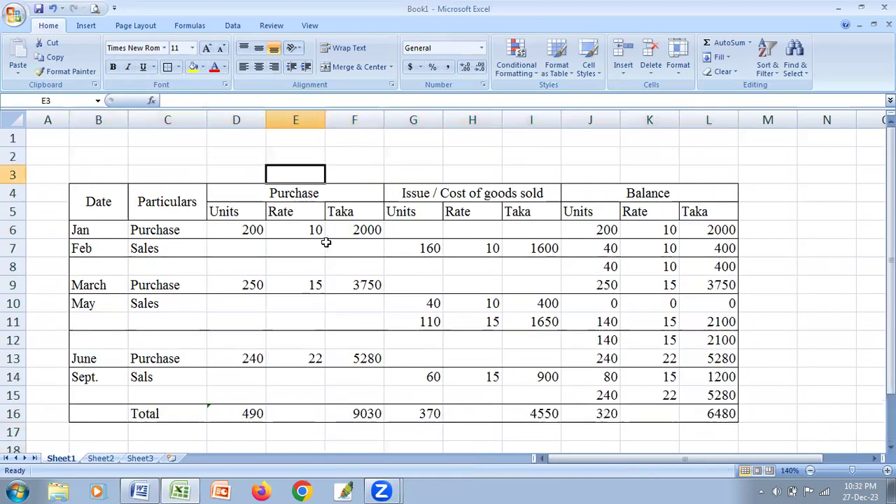
{"action": "key", "text": "Right"}
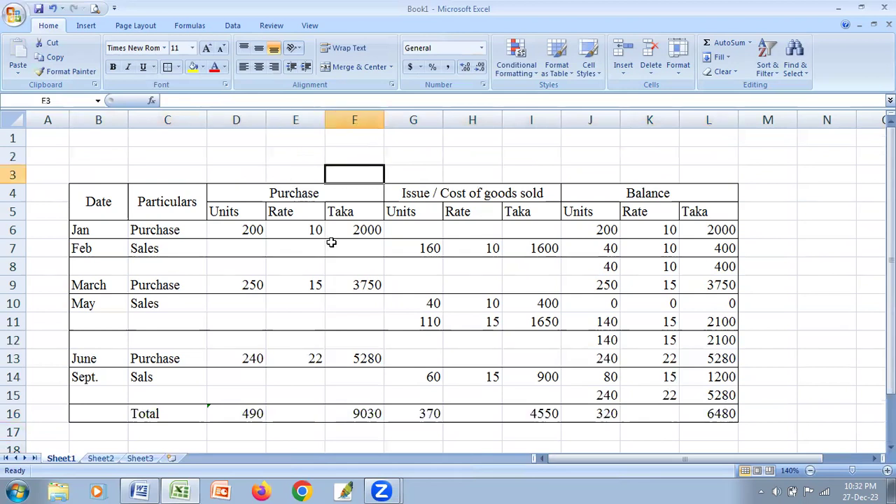
{"action": "type", "text": "FIFO"}
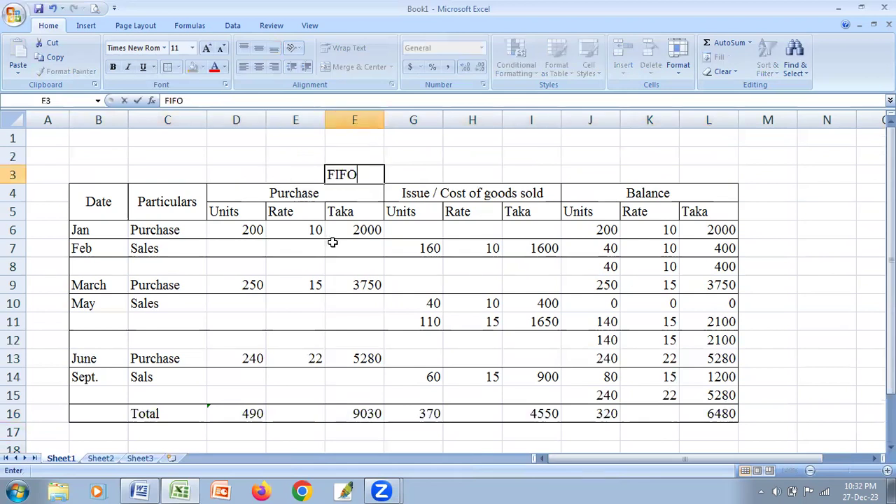
{"action": "type", "text": " METHOD"}
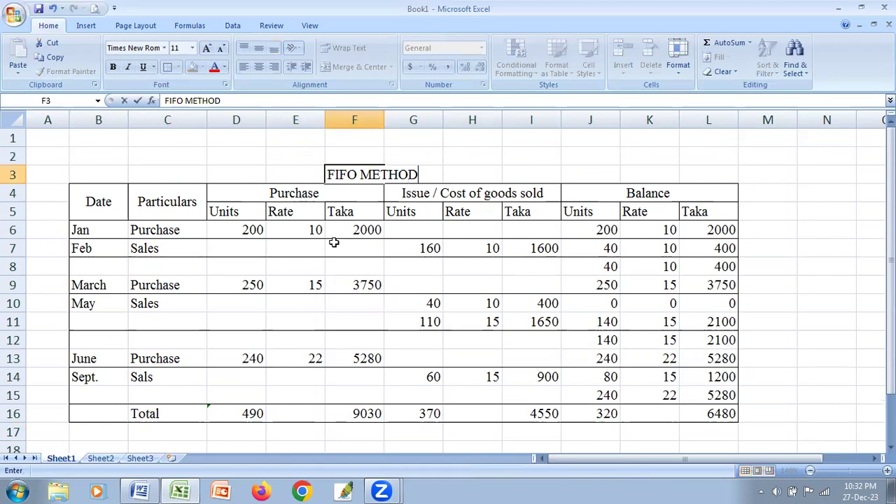
{"action": "key", "text": "Return"}
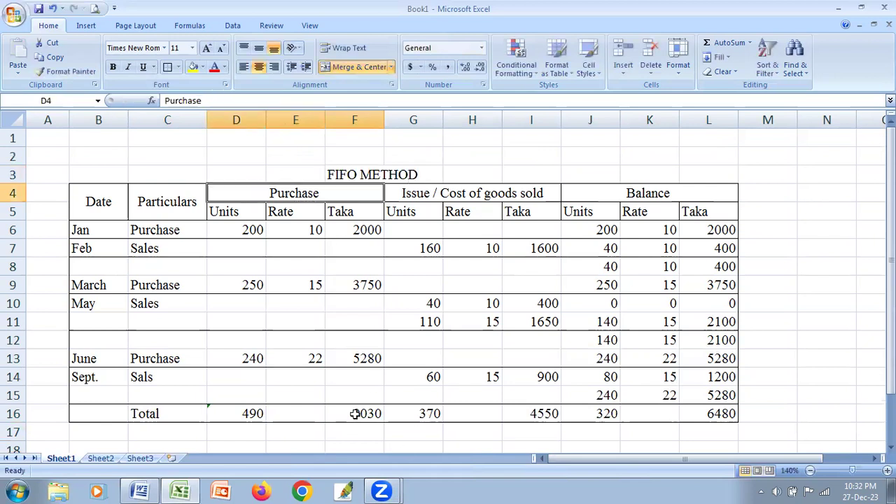
{"action": "left_click", "coordinate": [336, 427]}
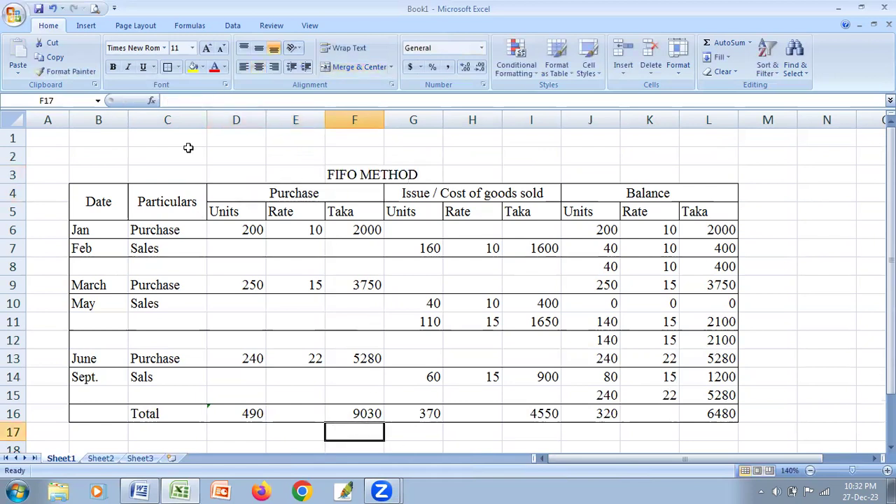
{"action": "left_click", "coordinate": [66, 71]}
{"action": "key", "text": "Escape"}
{"action": "left_click", "coordinate": [354, 175]}
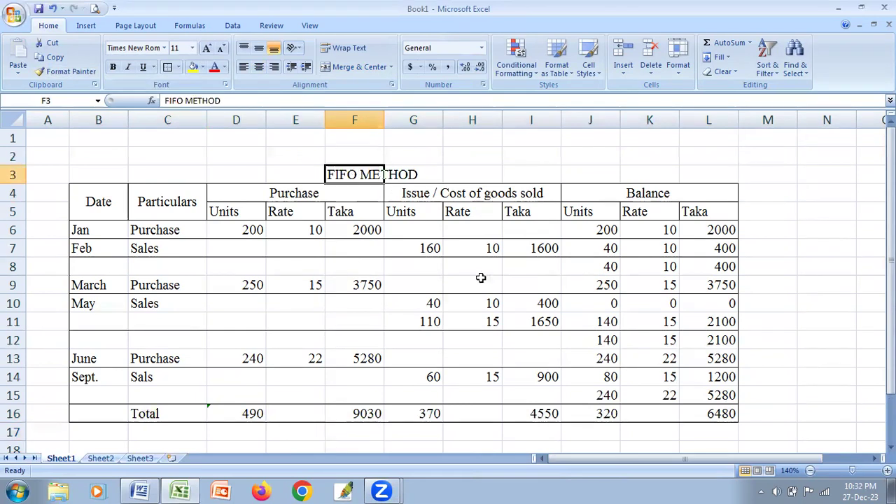
{"action": "left_click", "coordinate": [473, 279]}
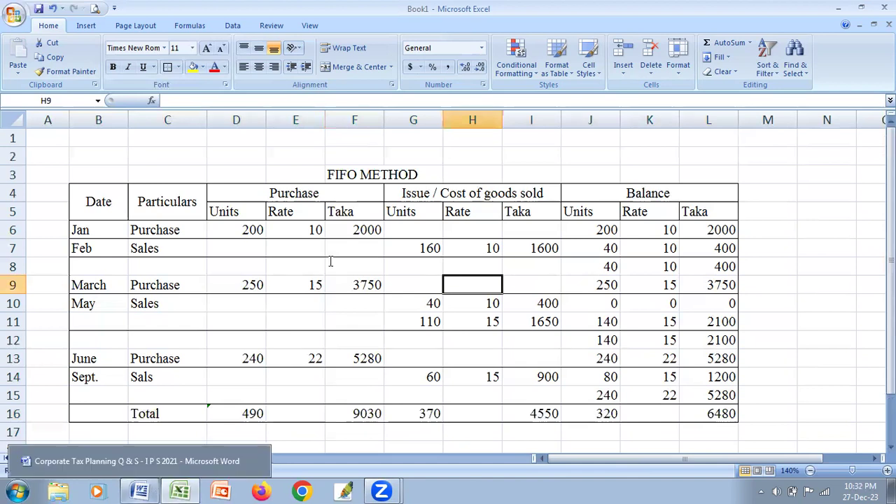
Step: Switch to the Corporate Tax Planning Word document and look over the N.U – MBA questions, marking the 2017 C – 17 heading
{"action": "key", "text": "alt+Tab"}
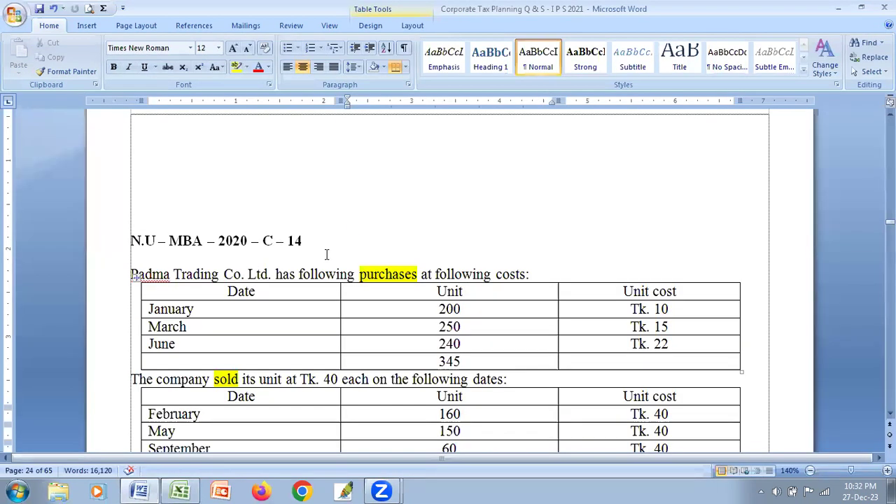
{"action": "scroll", "coordinate": [326, 255], "scroll_direction": "up", "scroll_amount": 5}
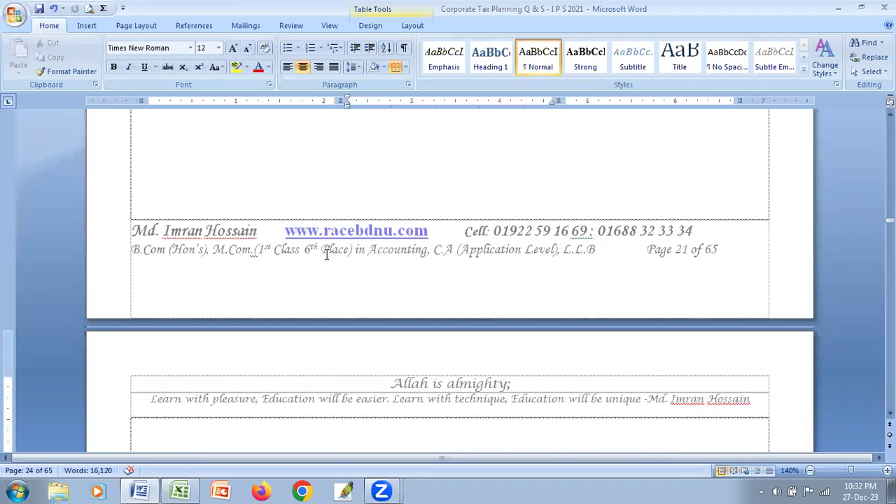
{"action": "scroll", "coordinate": [326, 255], "scroll_direction": "down", "scroll_amount": 5}
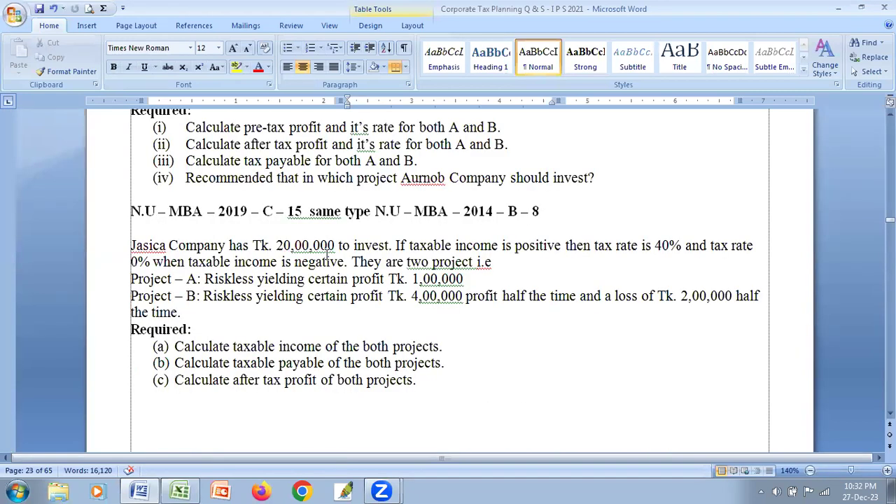
{"action": "scroll", "coordinate": [327, 255], "scroll_direction": "up", "scroll_amount": 1}
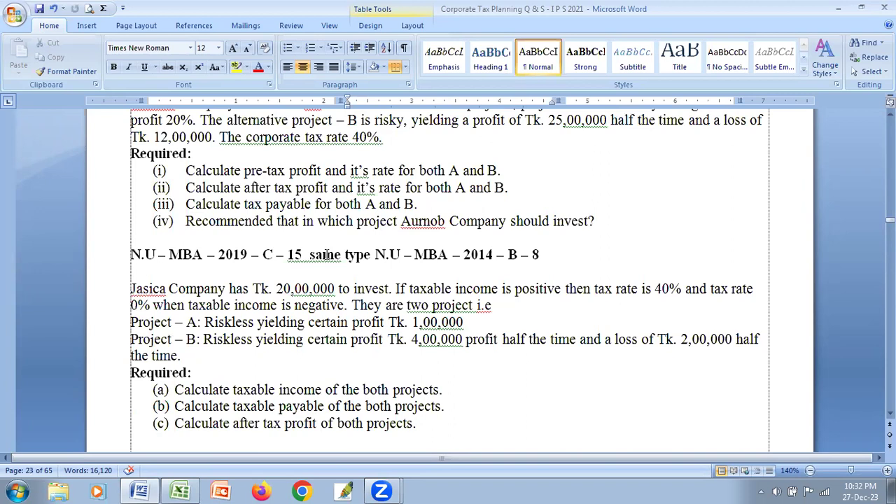
{"action": "scroll", "coordinate": [326, 255], "scroll_direction": "down", "scroll_amount": 5}
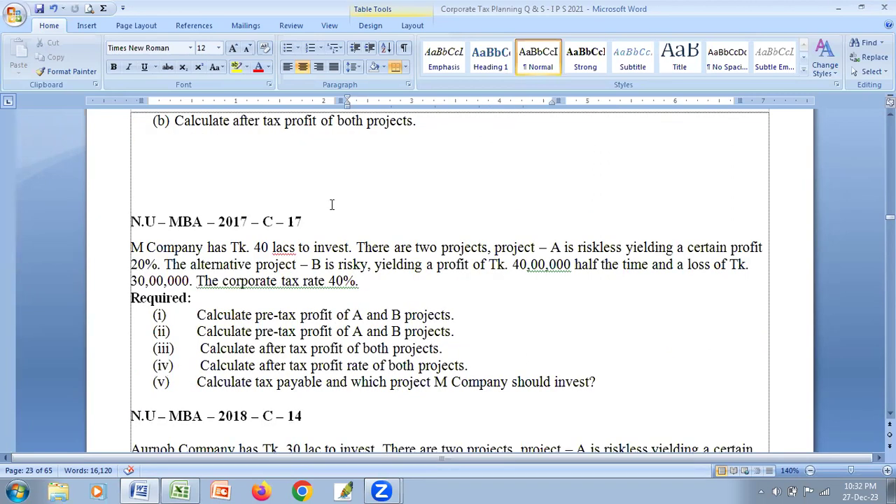
{"action": "left_click", "coordinate": [138, 221]}
{"action": "left_click", "coordinate": [343, 222], "text": "shift"}
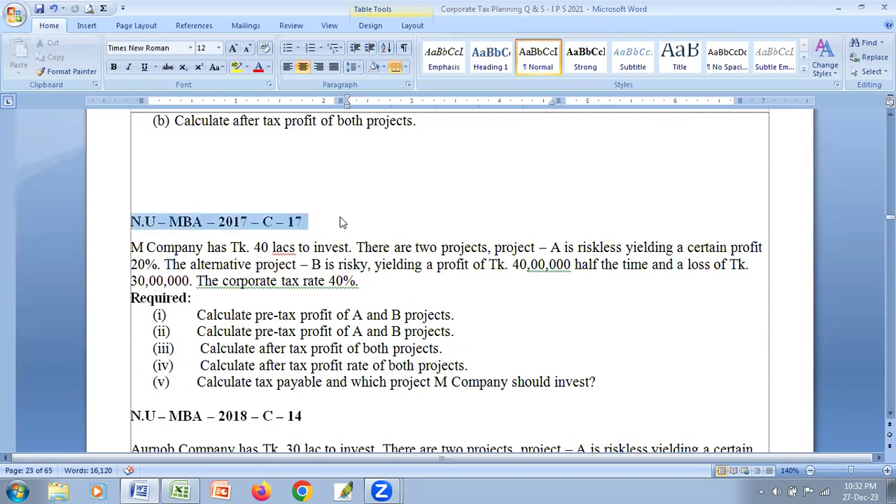
Step: Examine the N.U – MBA – 2014 Part C – 17 question on Raha Company, including its tax rate for negative taxable income
{"action": "scroll", "coordinate": [342, 222], "scroll_direction": "up", "scroll_amount": 6}
{"action": "scroll", "coordinate": [338, 220], "scroll_direction": "up", "scroll_amount": 6}
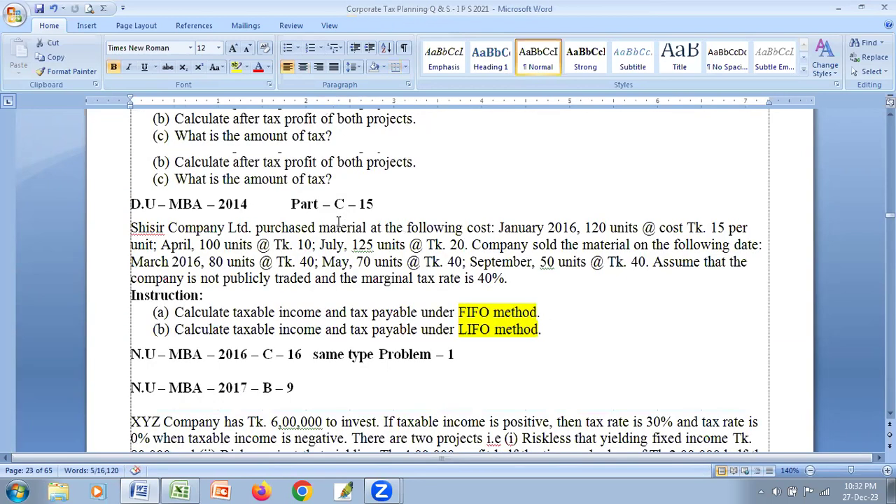
{"action": "scroll", "coordinate": [339, 223], "scroll_direction": "up", "scroll_amount": 5}
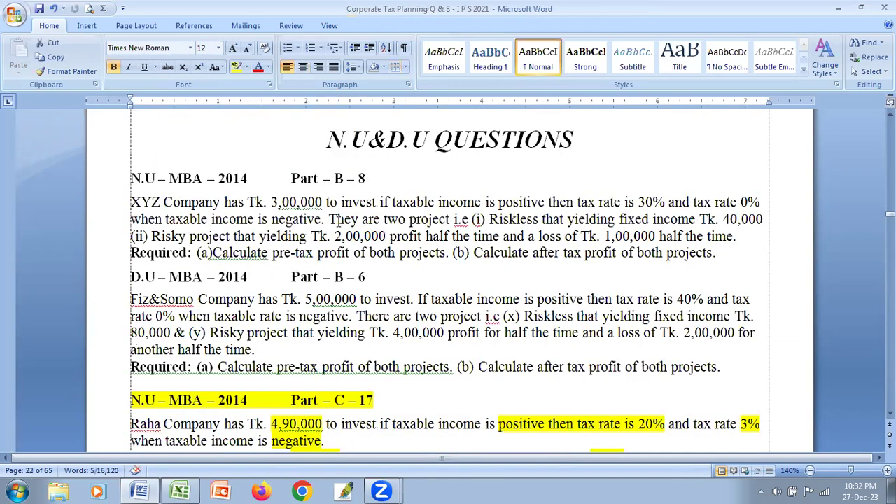
{"action": "scroll", "coordinate": [339, 219], "scroll_direction": "down", "scroll_amount": 2}
{"action": "scroll", "coordinate": [338, 221], "scroll_direction": "down", "scroll_amount": 2}
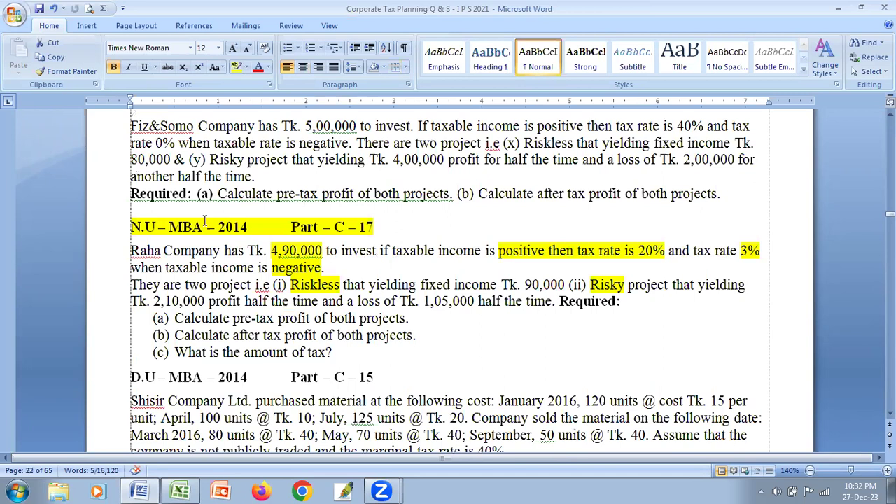
{"action": "left_click", "coordinate": [348, 226]}
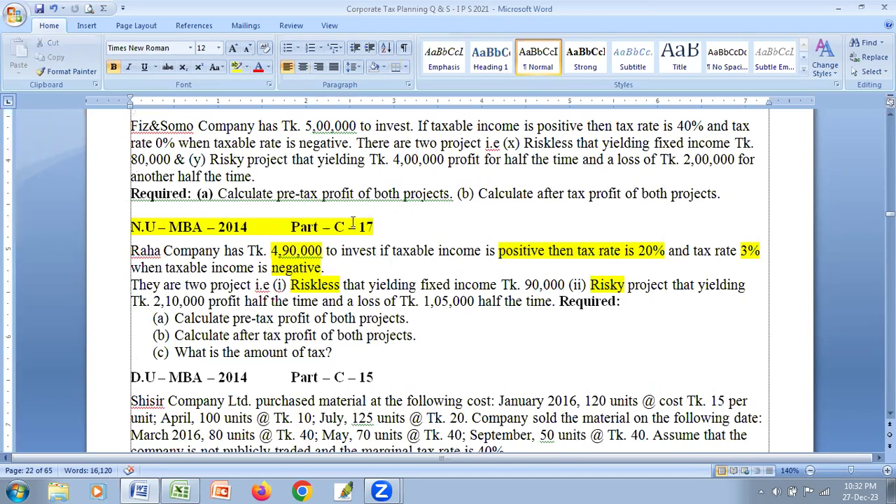
{"action": "left_click_drag", "start_coordinate": [218, 225], "coordinate": [374, 225]}
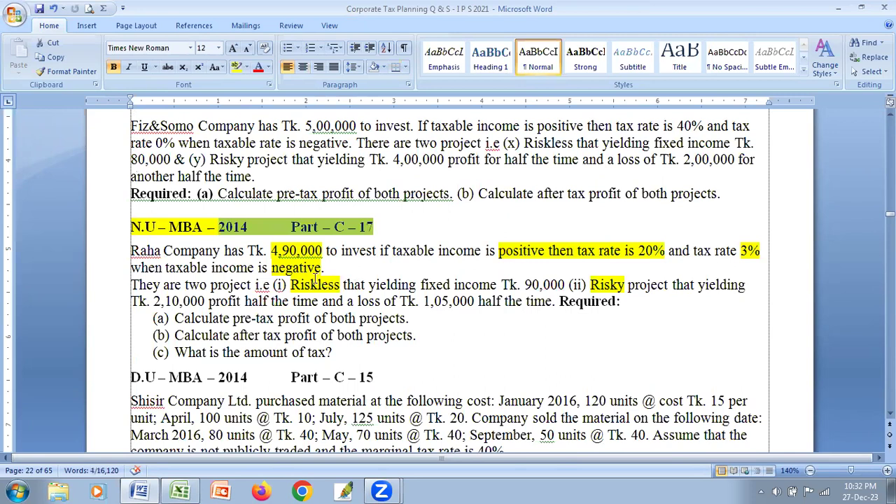
{"action": "left_click_drag", "start_coordinate": [321, 268], "coordinate": [231, 268]}
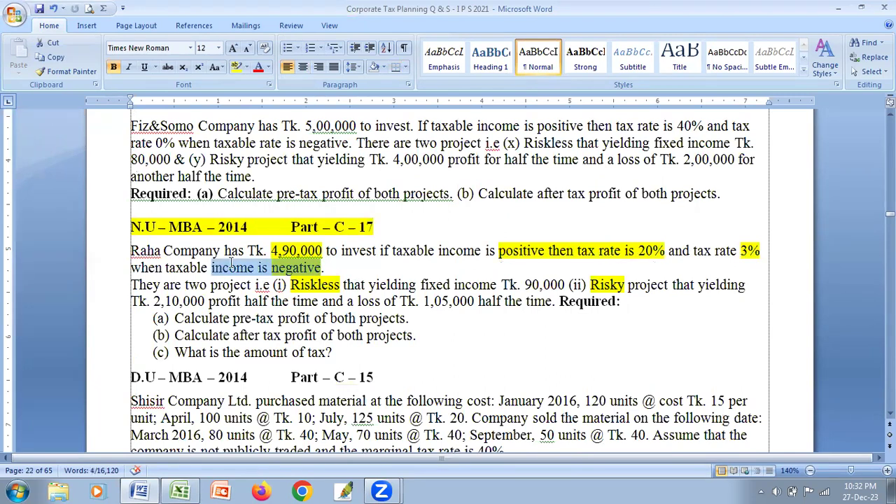
{"action": "left_click", "coordinate": [742, 250]}
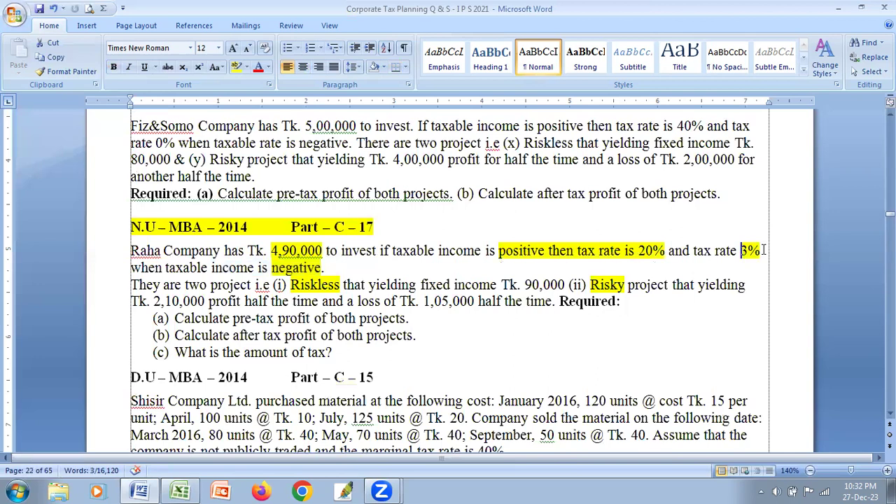
{"action": "key", "text": "shift+End"}
{"action": "scroll", "coordinate": [490, 301], "scroll_direction": "up", "scroll_amount": 20}
{"action": "scroll", "coordinate": [459, 273], "scroll_direction": "up", "scroll_amount": 3}
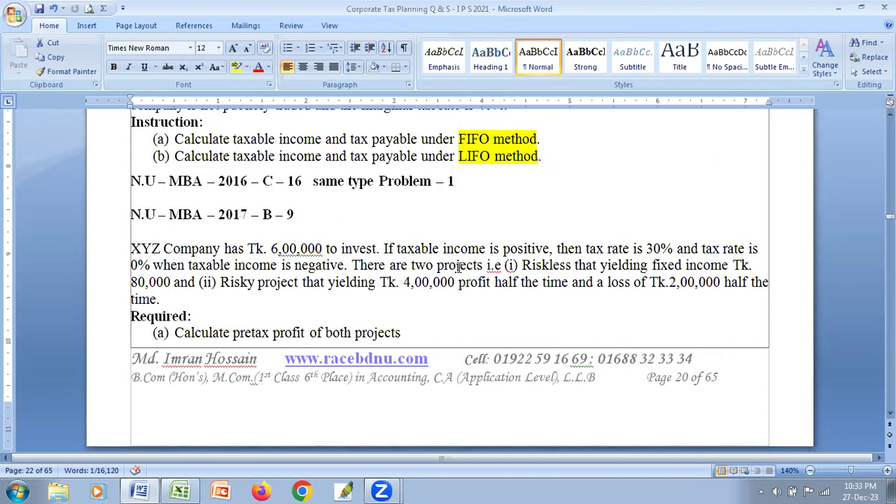
Step: Delete the blank lines above the N.U – MBA – 2020 – C – 14 heading and save the document
{"action": "scroll", "coordinate": [461, 273], "scroll_direction": "down", "scroll_amount": 4}
{"action": "scroll", "coordinate": [462, 274], "scroll_direction": "down", "scroll_amount": 8}
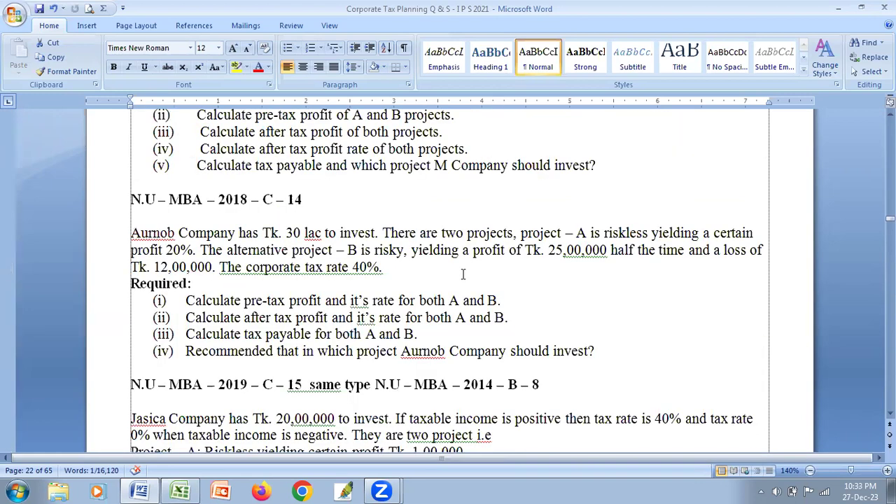
{"action": "scroll", "coordinate": [463, 275], "scroll_direction": "down", "scroll_amount": 3}
{"action": "scroll", "coordinate": [462, 273], "scroll_direction": "down", "scroll_amount": 5}
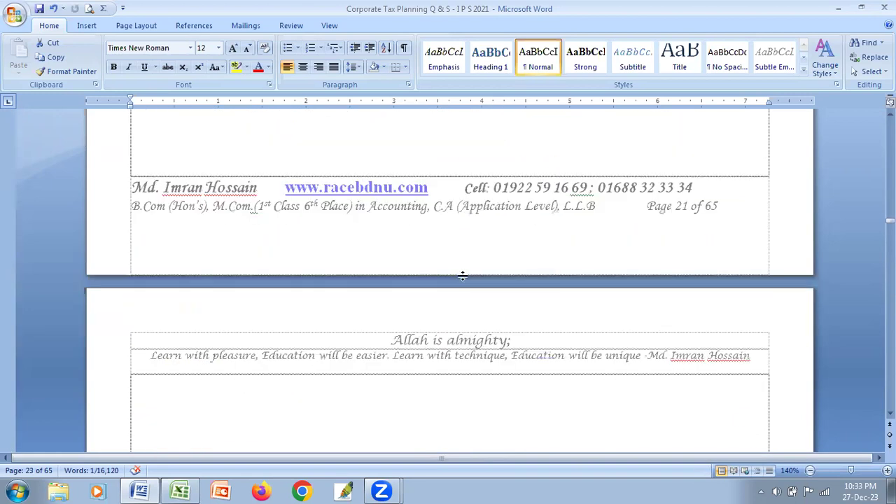
{"action": "scroll", "coordinate": [373, 178], "scroll_direction": "down", "scroll_amount": 7}
{"action": "scroll", "coordinate": [210, 186], "scroll_direction": "up", "scroll_amount": 5}
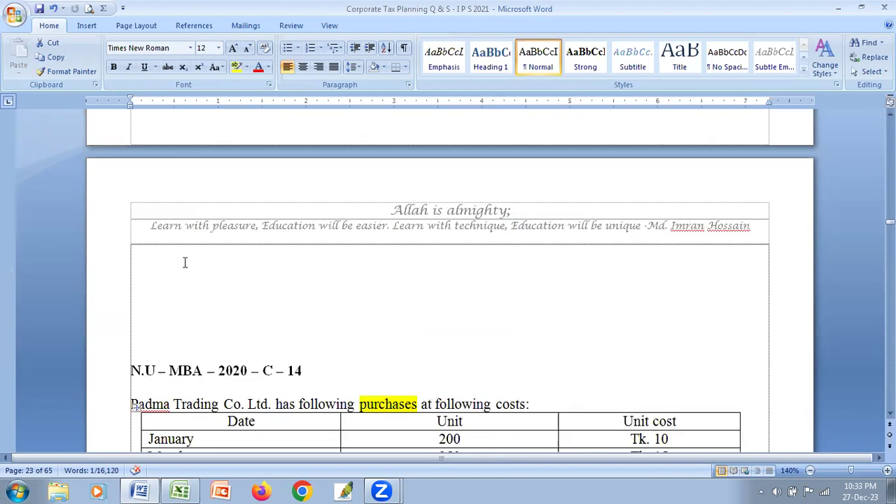
{"action": "left_click", "coordinate": [198, 260]}
{"action": "key", "text": "Delete"}
{"action": "key", "text": "Delete"}
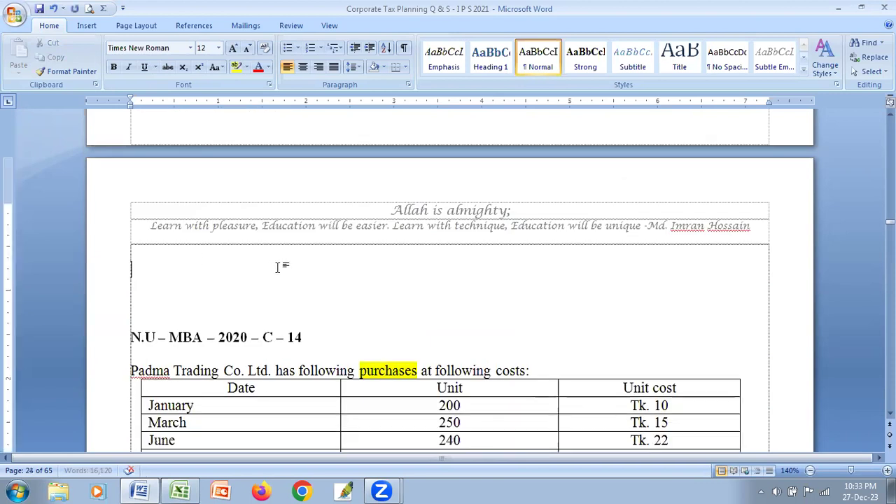
{"action": "key", "text": "Delete"}
{"action": "key", "text": "Delete"}
{"action": "key", "text": "Delete"}
{"action": "key", "text": "Delete"}
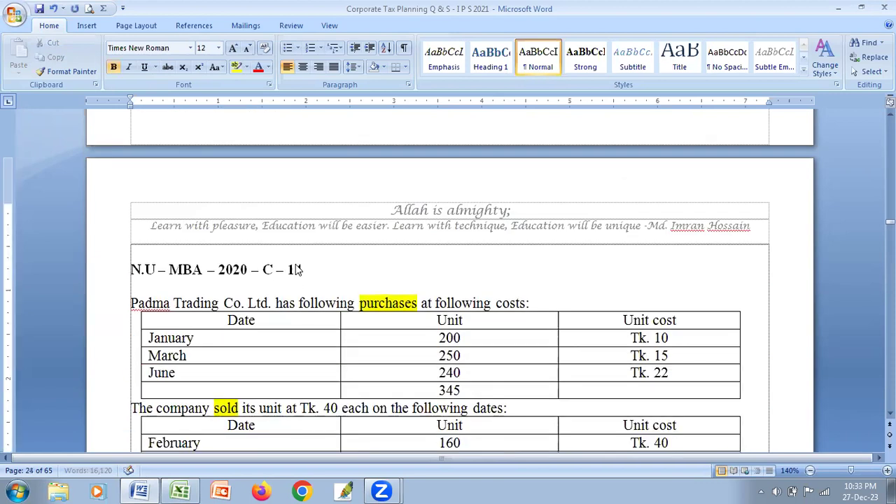
{"action": "left_click", "coordinate": [39, 8]}
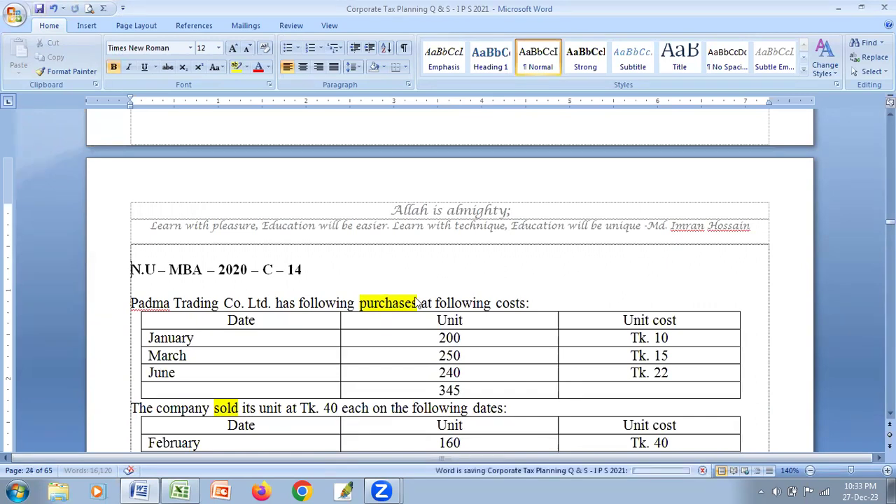
Step: Look back through the earlier questions to the inventory problem with FIFO and LIFO requirements on page 18
{"action": "scroll", "coordinate": [466, 350], "scroll_direction": "up", "scroll_amount": 10}
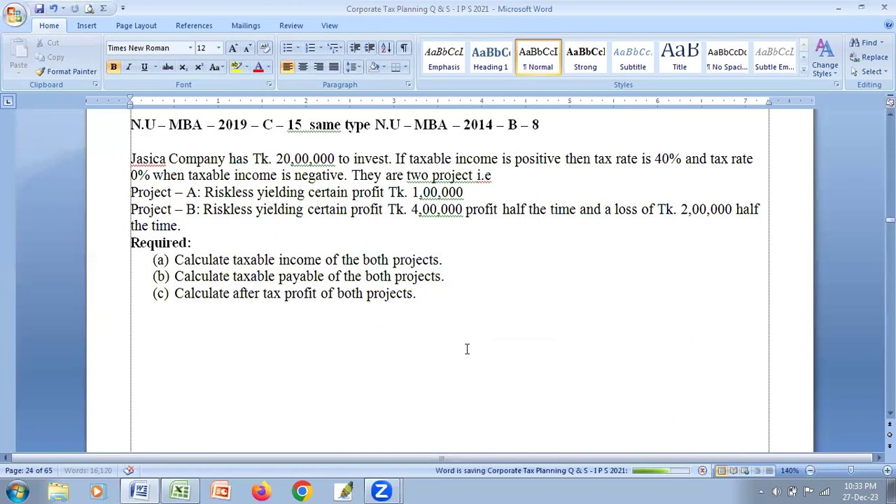
{"action": "scroll", "coordinate": [465, 344], "scroll_direction": "up", "scroll_amount": 6}
{"action": "scroll", "coordinate": [433, 324], "scroll_direction": "up", "scroll_amount": 8}
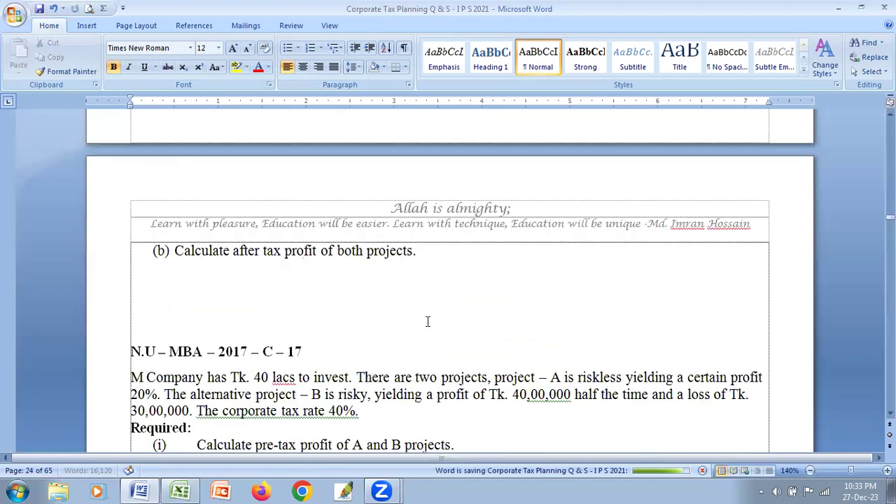
{"action": "scroll", "coordinate": [426, 321], "scroll_direction": "up", "scroll_amount": 8}
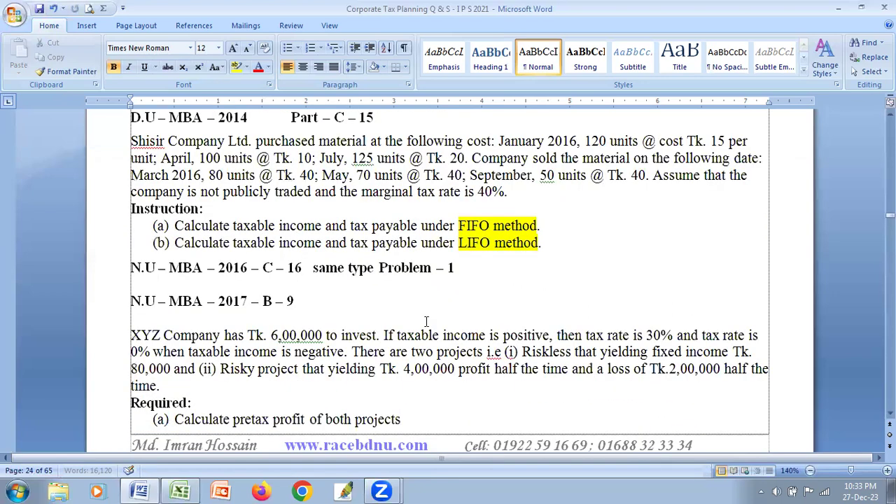
{"action": "scroll", "coordinate": [426, 322], "scroll_direction": "up", "scroll_amount": 8}
{"action": "scroll", "coordinate": [424, 318], "scroll_direction": "up", "scroll_amount": 8}
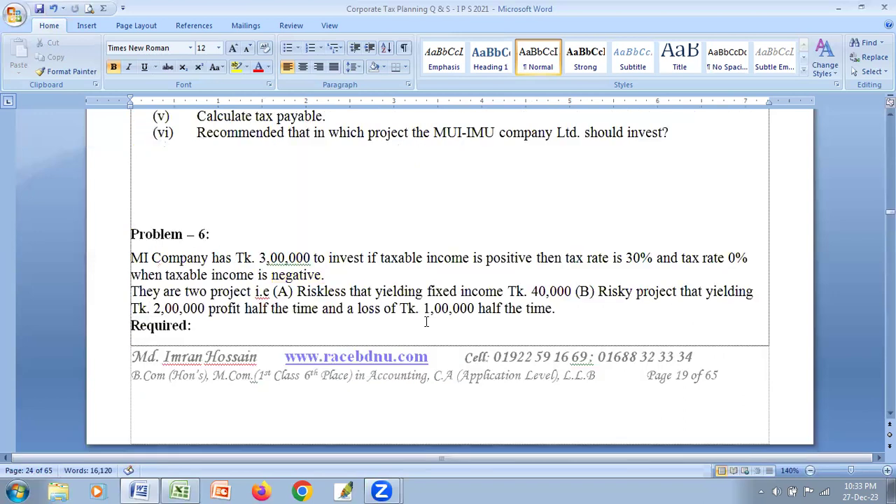
{"action": "scroll", "coordinate": [425, 319], "scroll_direction": "up", "scroll_amount": 8}
{"action": "scroll", "coordinate": [425, 315], "scroll_direction": "up", "scroll_amount": 8}
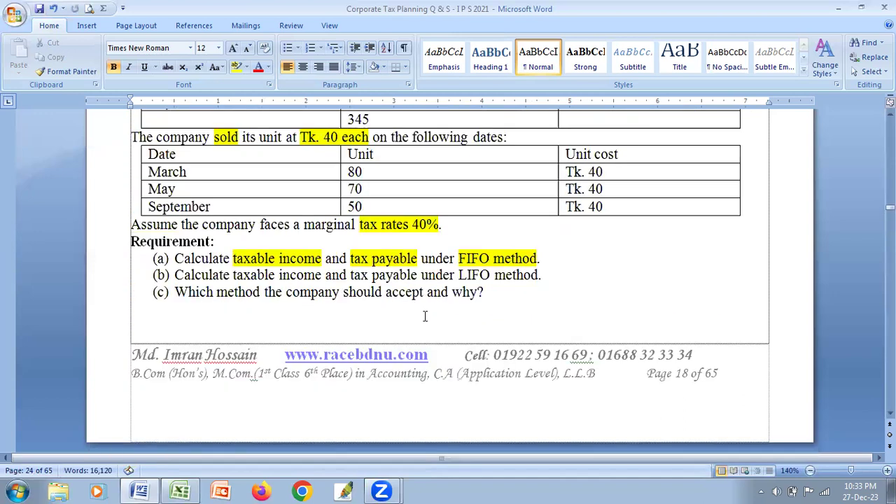